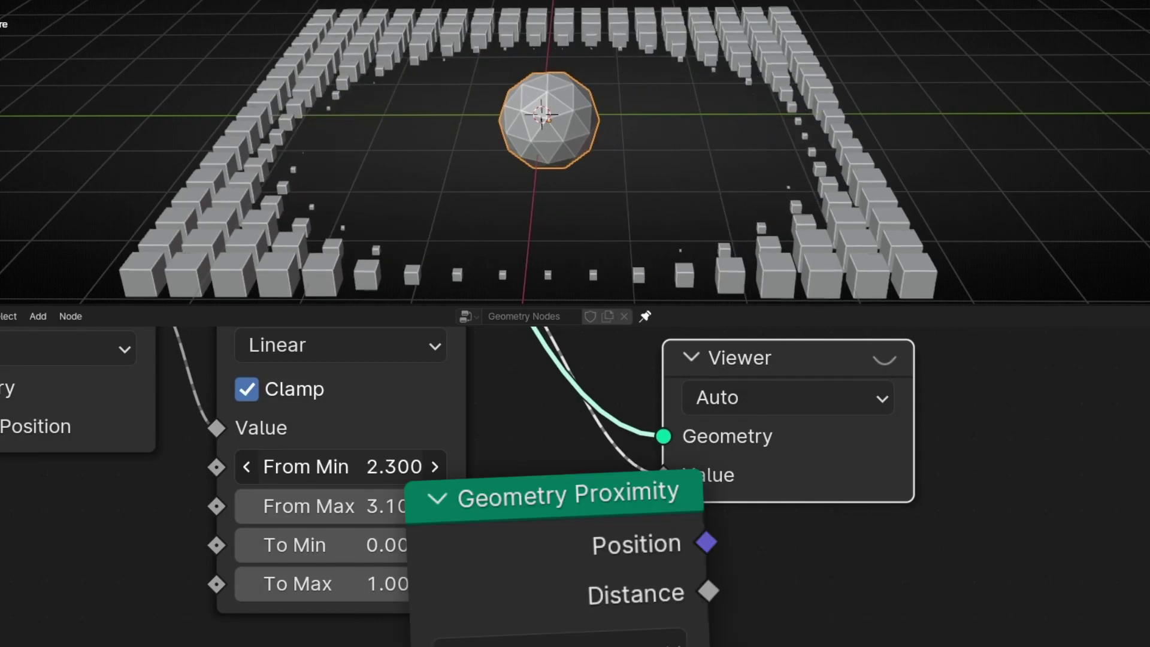
# Move the icosphere over and past the grid in the example scene to preview how the geometry reacts to its proximity.
pyautogui.press('g')
pyautogui.moveTo(142, 91); pyautogui.dragTo(856, 78)
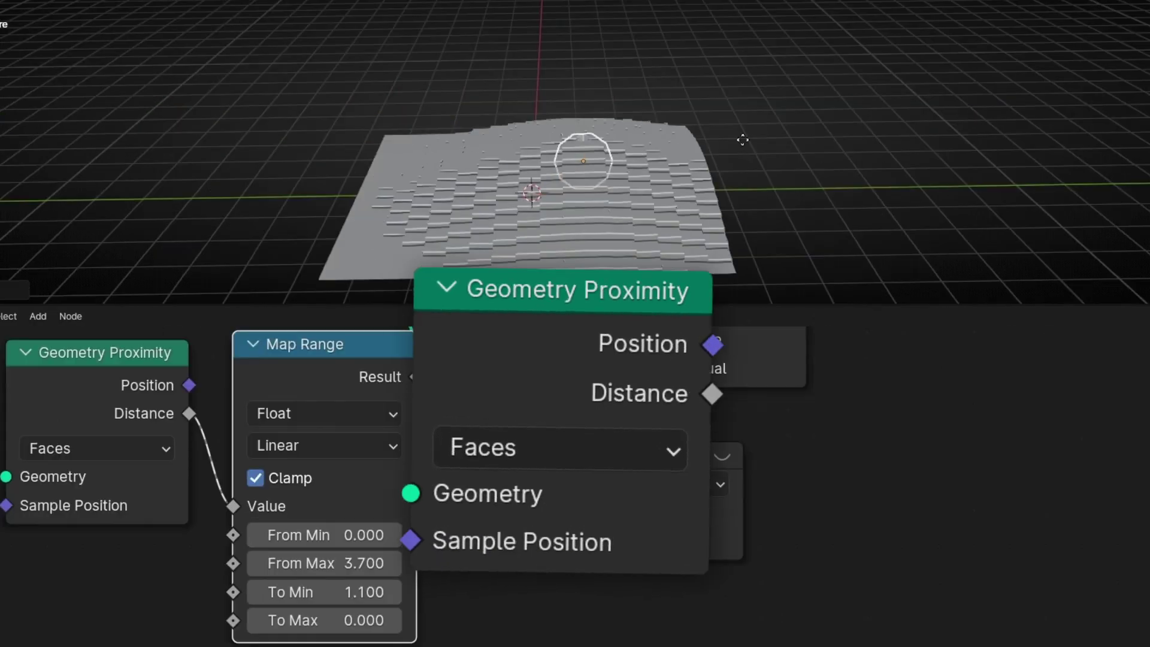
pyautogui.moveTo(775, 145); pyautogui.dragTo(983, 118)
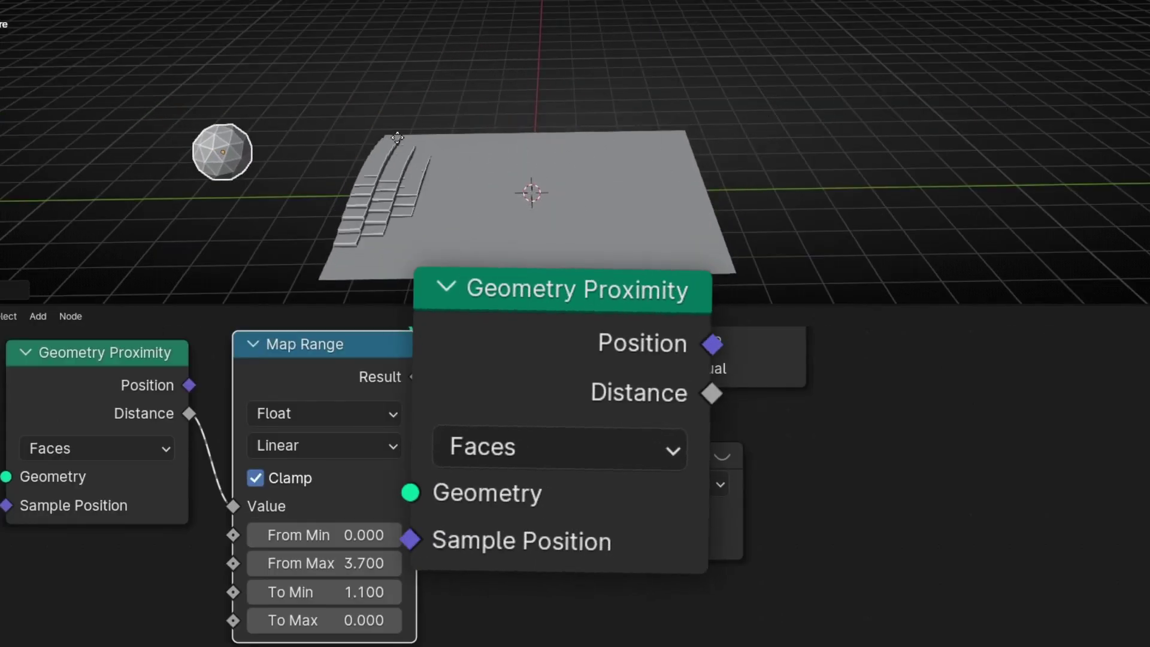
pyautogui.click(670, 8)
# Delete the camera and the light from the default scene, keeping only the cube.
pyautogui.moveTo(316, 218); pyautogui.dragTo(189, 383)
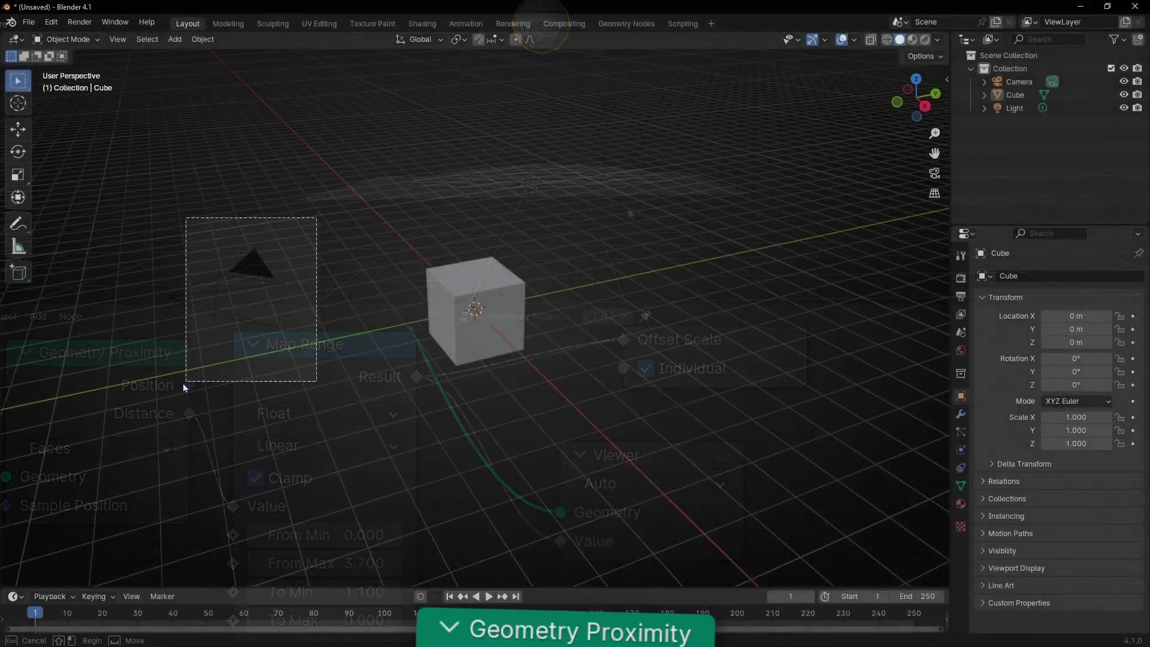
pyautogui.press('Delete')
pyautogui.moveTo(527, 120); pyautogui.dragTo(604, 167)
pyautogui.press('Delete')
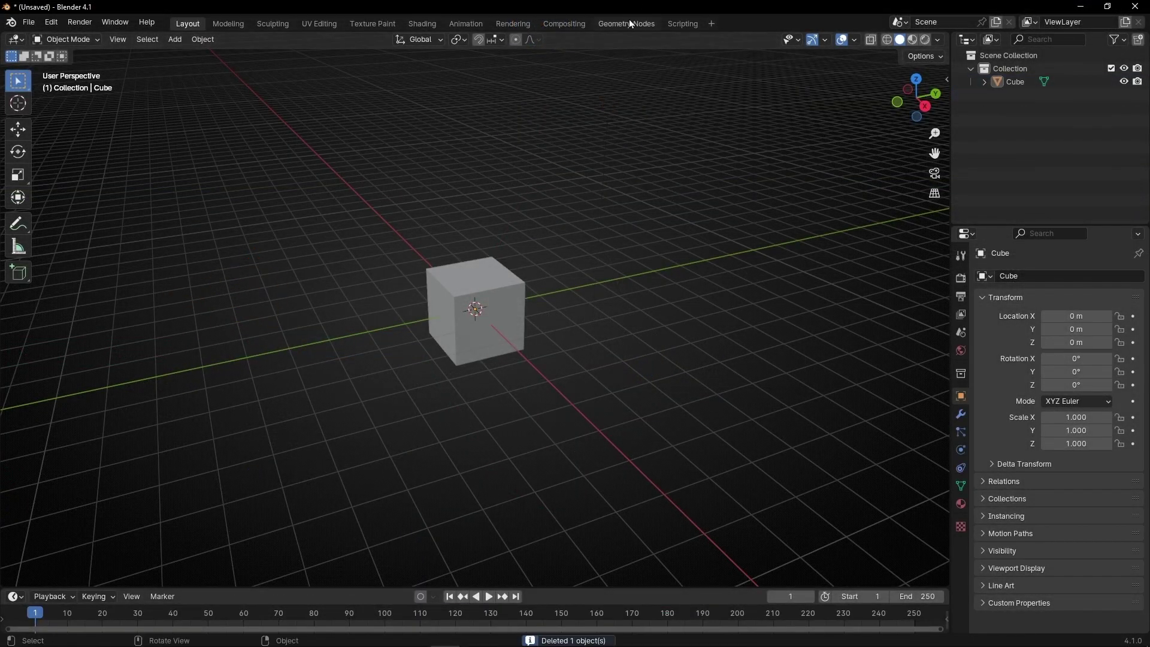
# Switch to the Geometry Nodes workspace with the properties column narrowed and the spreadsheet area closed.
pyautogui.click(631, 24)
pyautogui.moveTo(950, 198); pyautogui.dragTo(1144, 207)
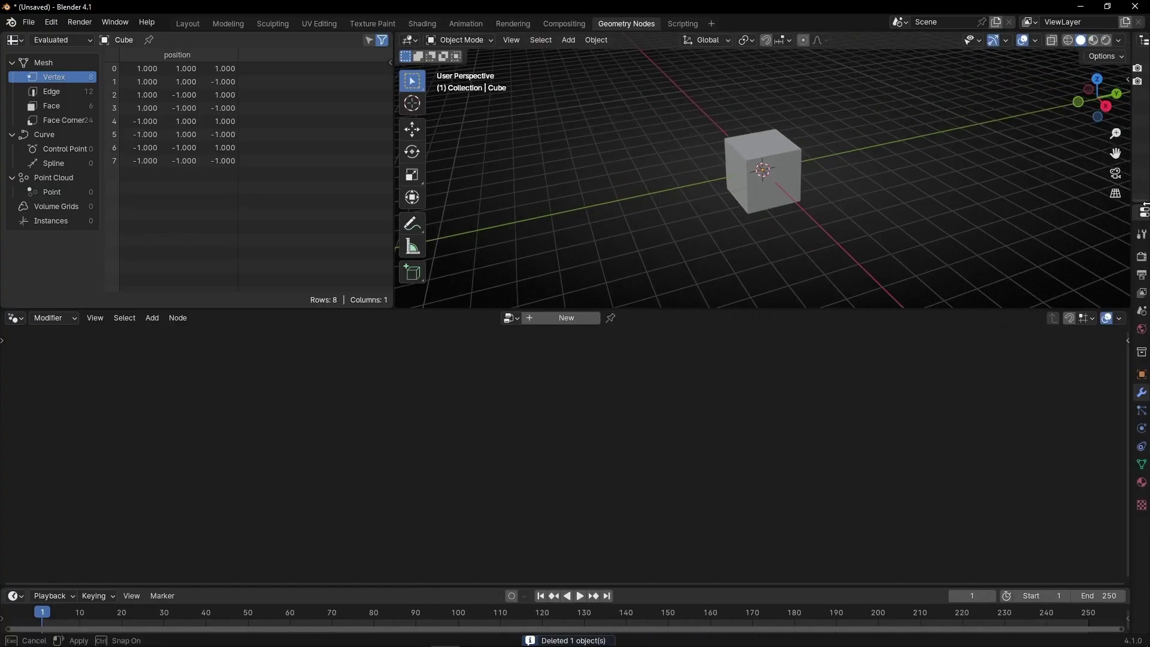
pyautogui.rightClick(254, 38)
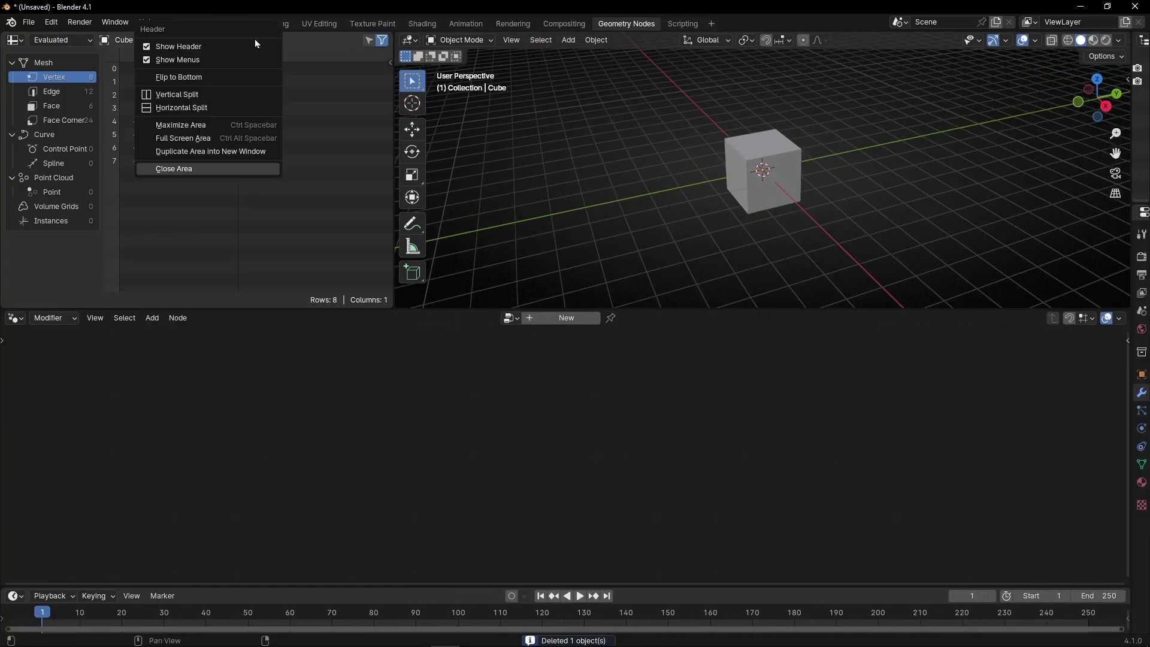
pyautogui.click(214, 169)
# Create a new geometry node tree for the cube and delete its Group Input node.
pyautogui.click(556, 318)
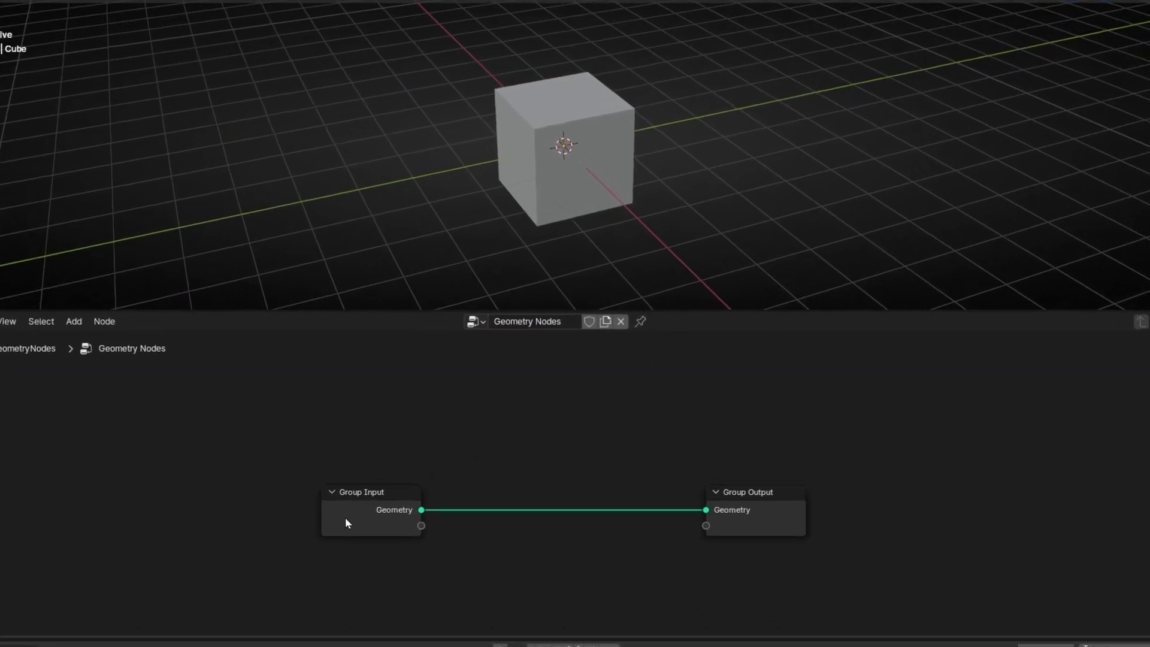
pyautogui.press('x')
# Add a Grid node connected to the Group Output and set its Size X and Size Y to 7.2 m.
pyautogui.hotkey('shift', 'a')
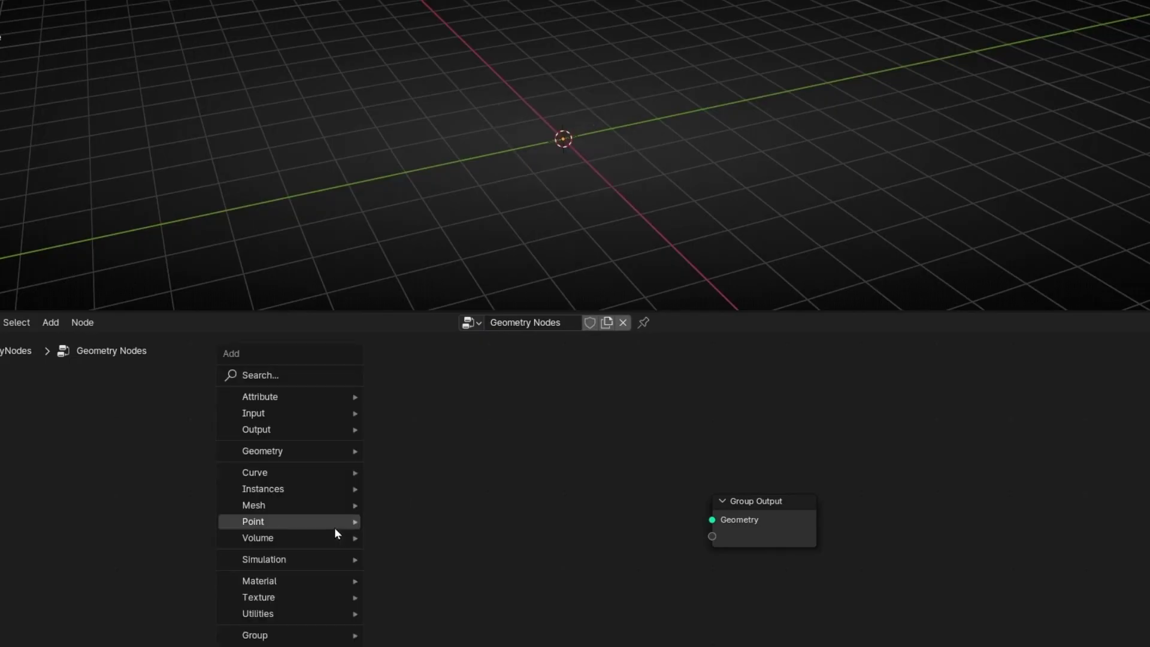
pyautogui.write('grid')
pyautogui.press('Return')
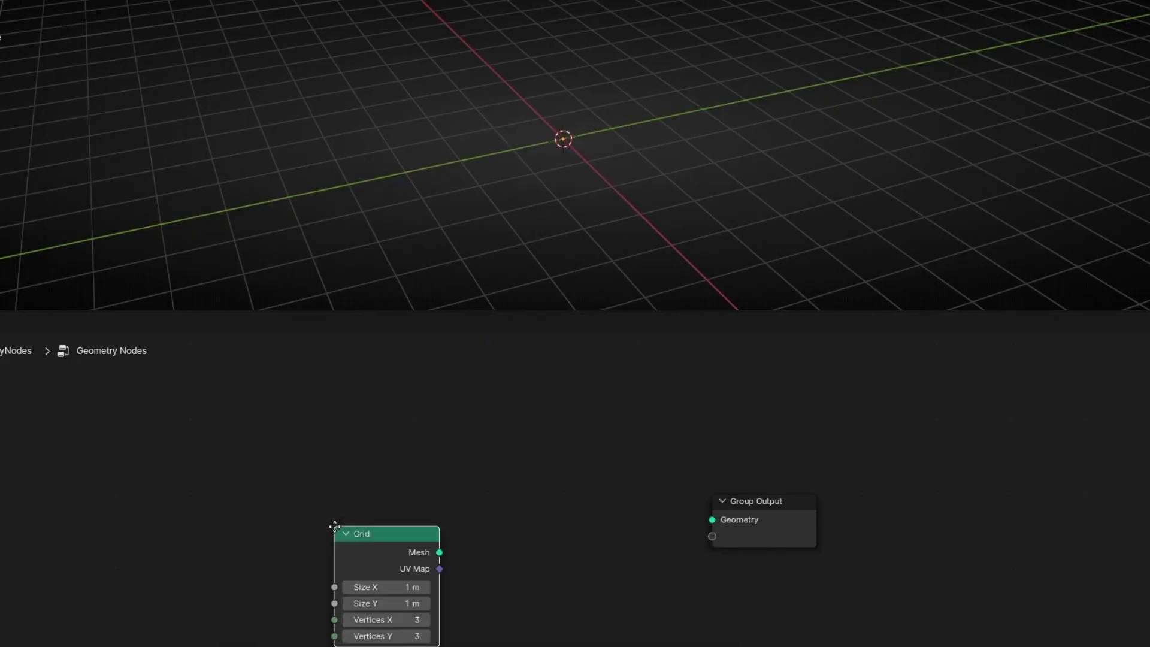
pyautogui.click(320, 408)
pyautogui.moveTo(424, 434); pyautogui.dragTo(716, 520)
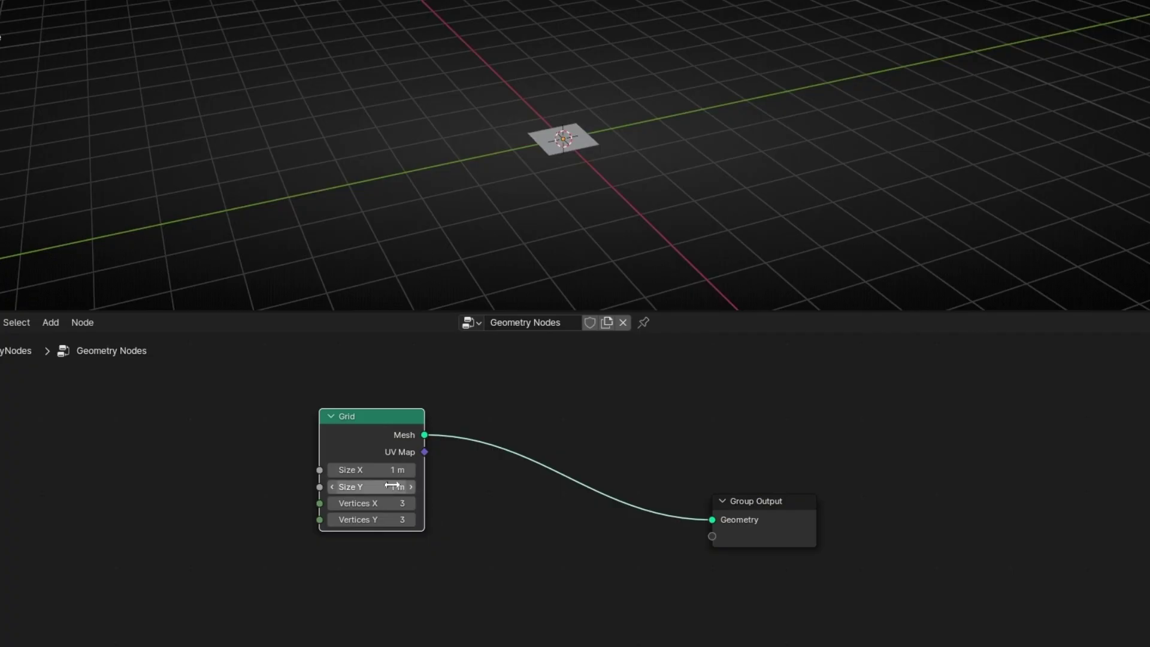
pyautogui.moveTo(392, 485); pyautogui.dragTo(464, 469)
pyautogui.moveTo(386, 435); pyautogui.dragTo(325, 467)
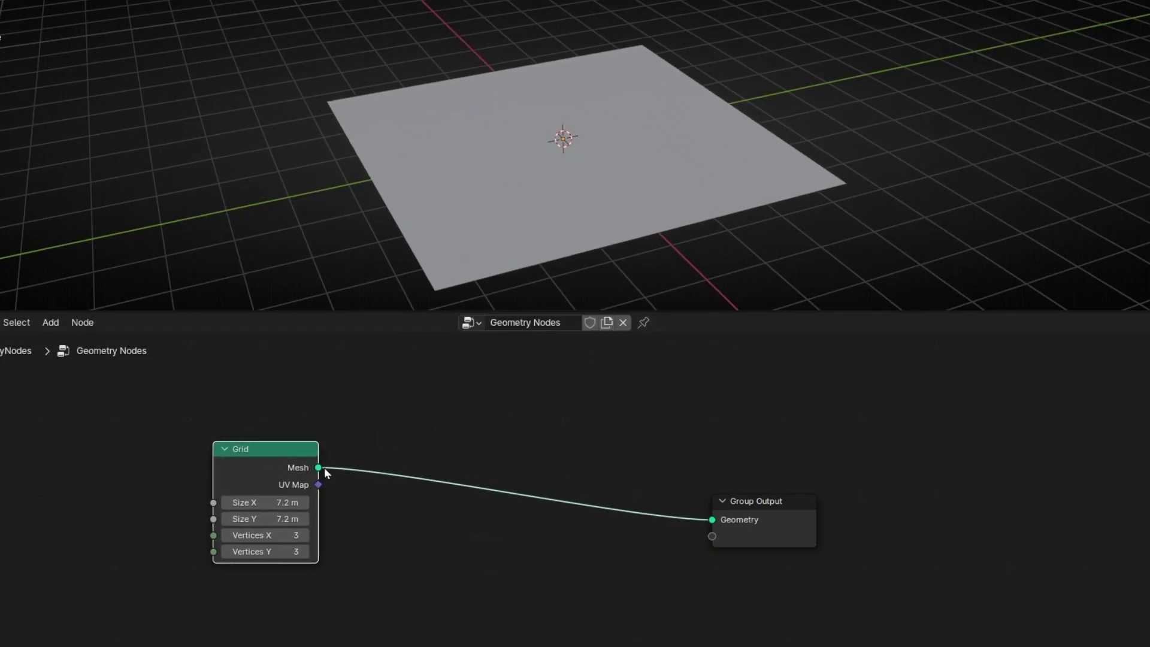
# Insert an Instance on Points node between the Grid and the Group Output, with the grid mesh feeding Points.
pyautogui.hotkey('shift', 'a')
pyautogui.write('insta')
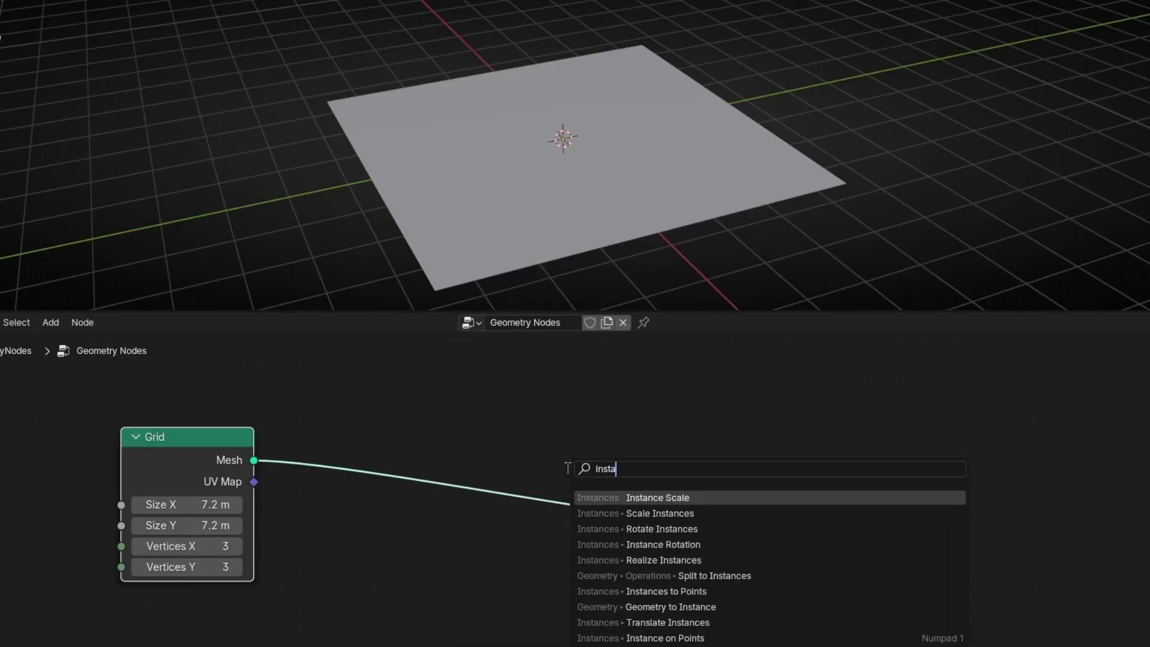
pyautogui.write('nce o')
pyautogui.press('Return')
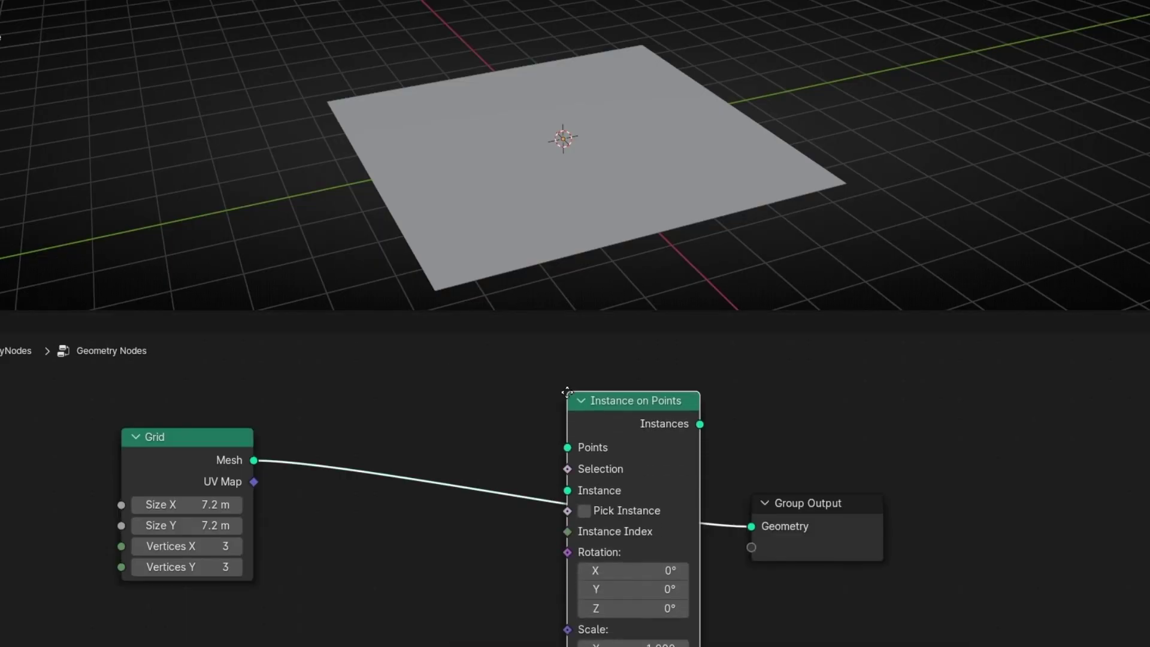
pyautogui.click(543, 393)
# Connect a new Cube node to the Instance input of Instance on Points and set its size to 0.3 m on all axes.
pyautogui.moveTo(544, 490); pyautogui.dragTo(457, 513)
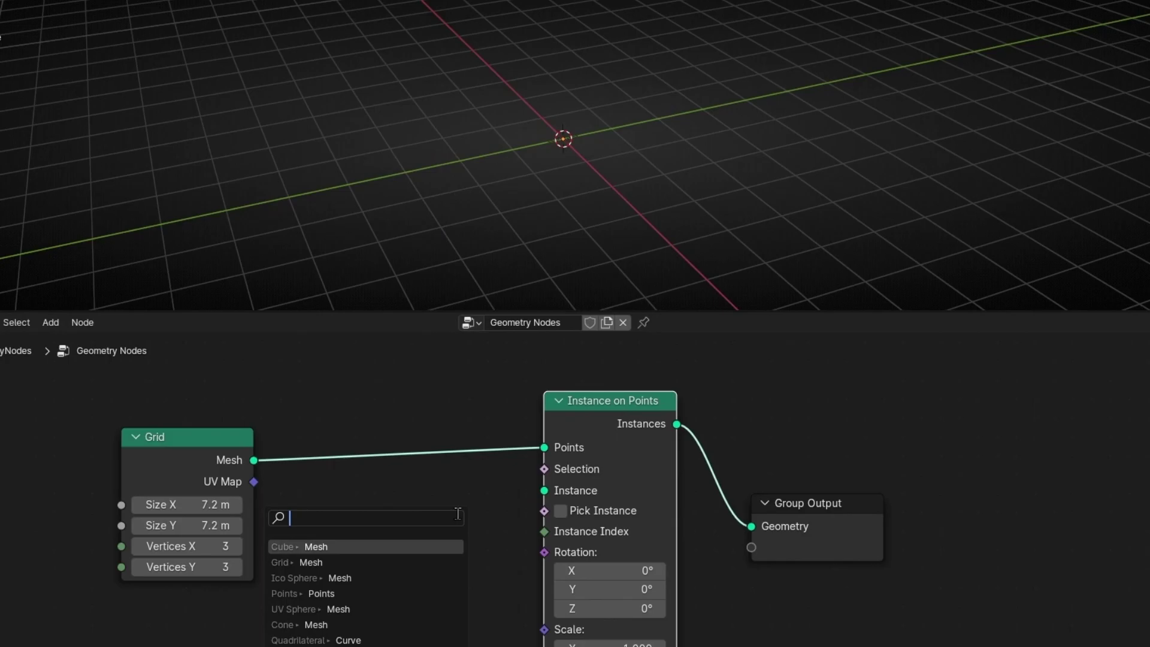
pyautogui.write('cube')
pyautogui.press('Return')
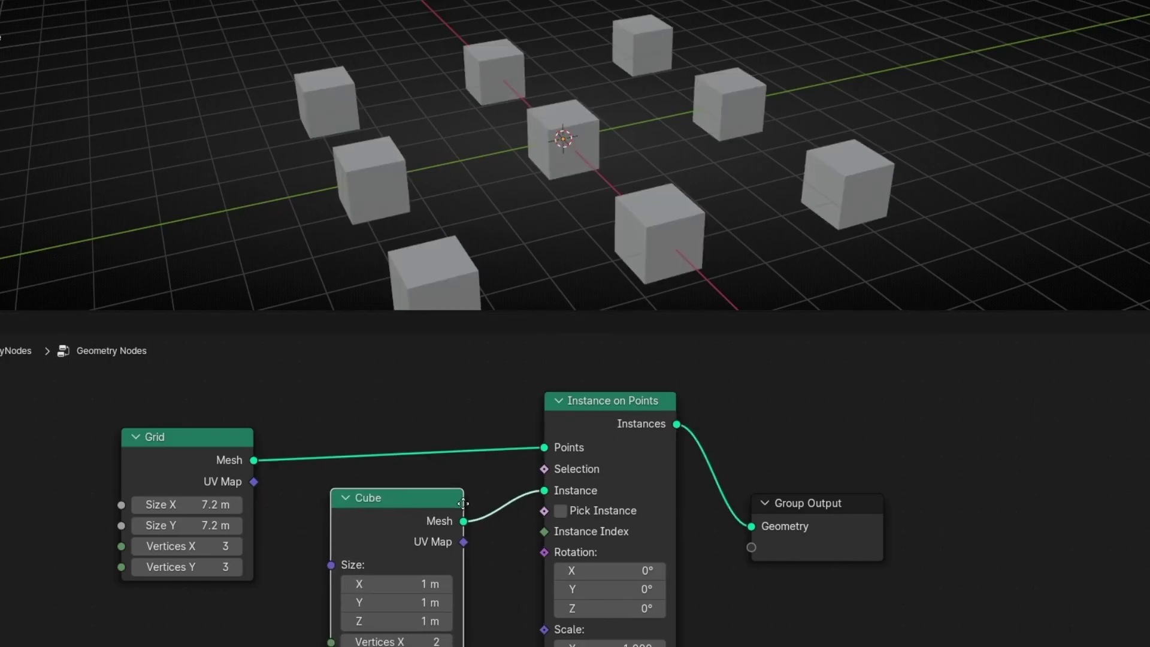
pyautogui.click(462, 504)
pyautogui.moveTo(486, 553); pyautogui.dragTo(489, 477, button='middle')
pyautogui.moveTo(419, 508); pyautogui.dragTo(419, 545)
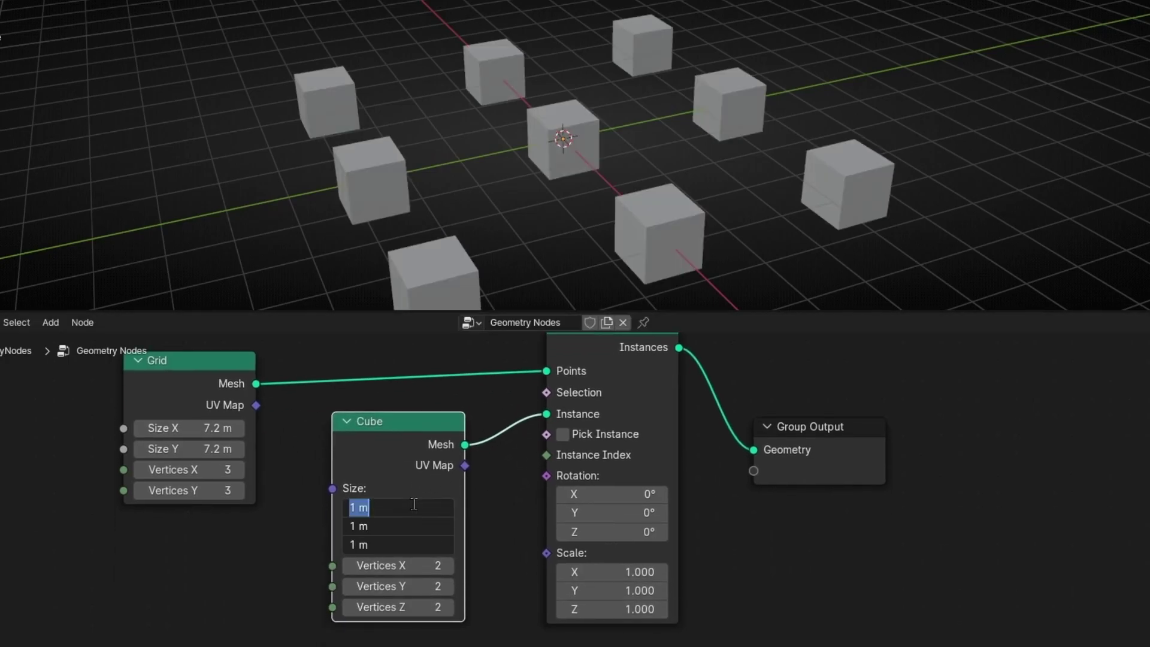
pyautogui.write('0.3')
pyautogui.press('Return')
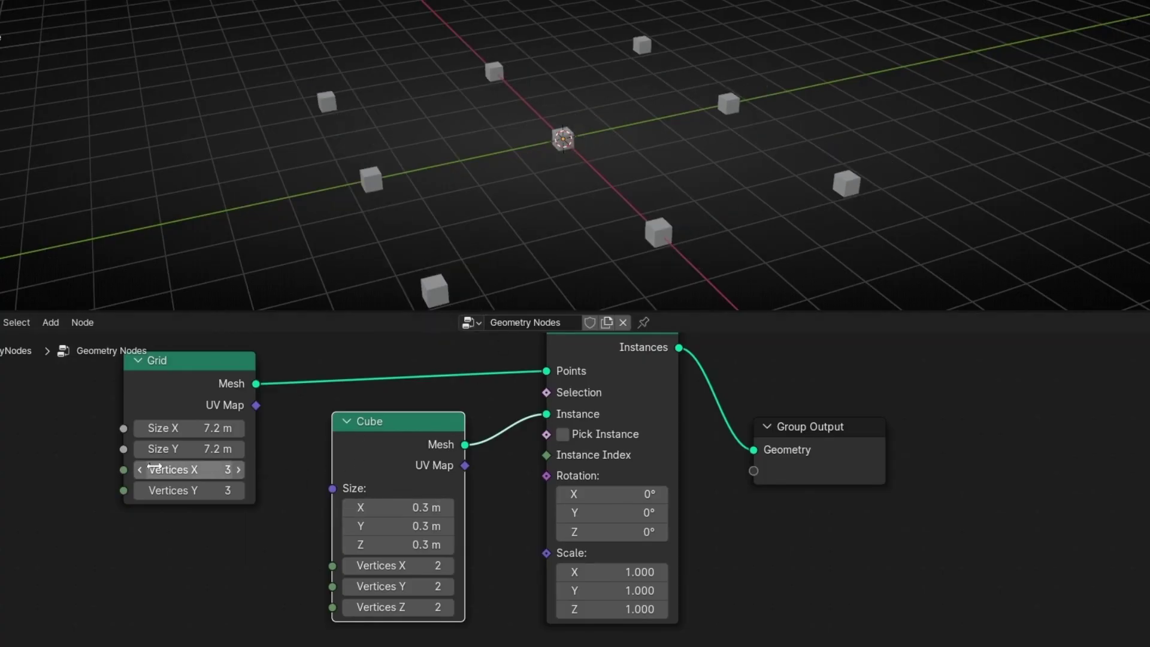
# Set the Grid node's Vertices X and Vertices Y to 18.
pyautogui.moveTo(154, 469); pyautogui.dragTo(204, 490)
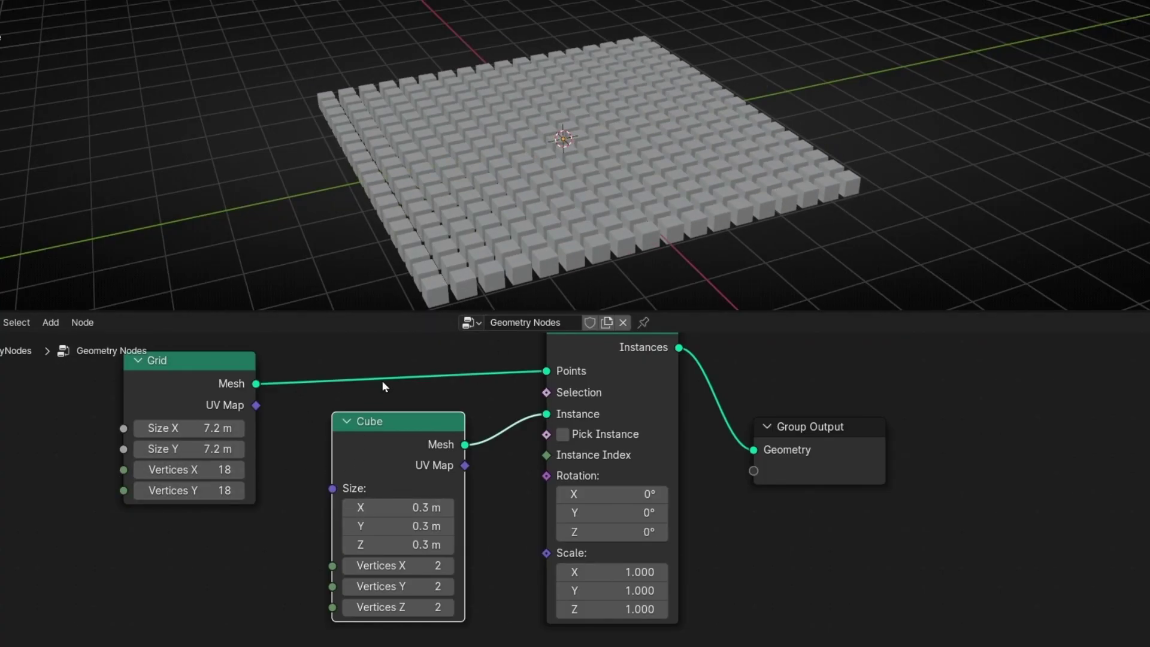
pyautogui.moveTo(674, 137); pyautogui.dragTo(585, 151, button='middle')
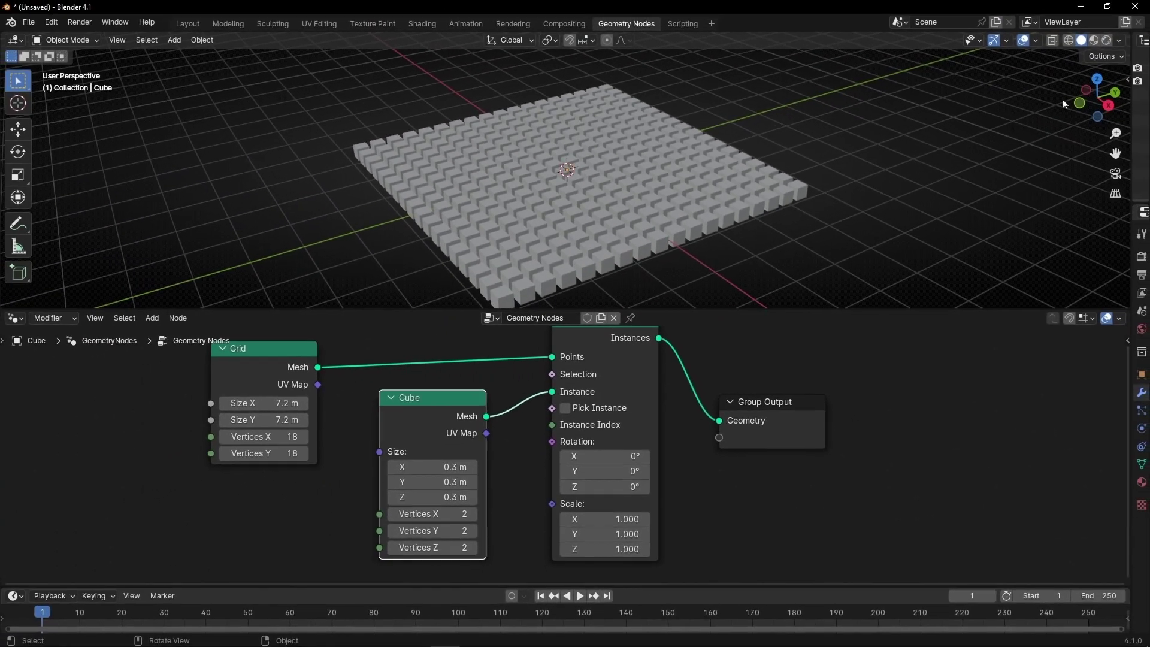
# Enable Cavity in the viewport shading options so the cube edges stand out.
pyautogui.click(1118, 42)
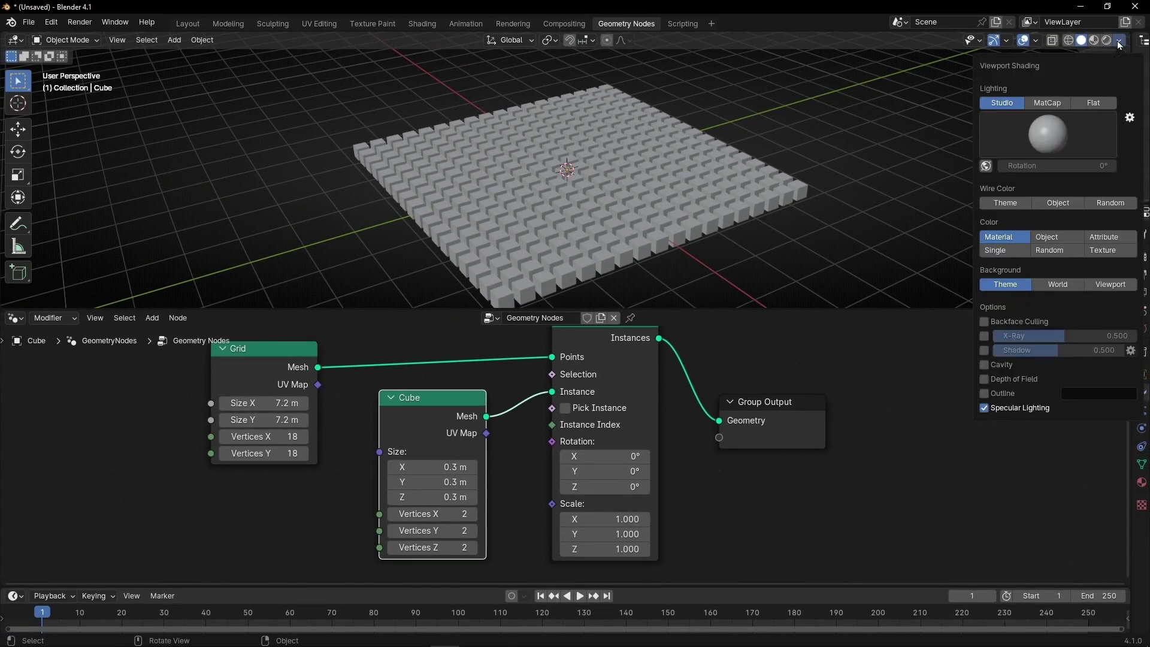
pyautogui.click(983, 364)
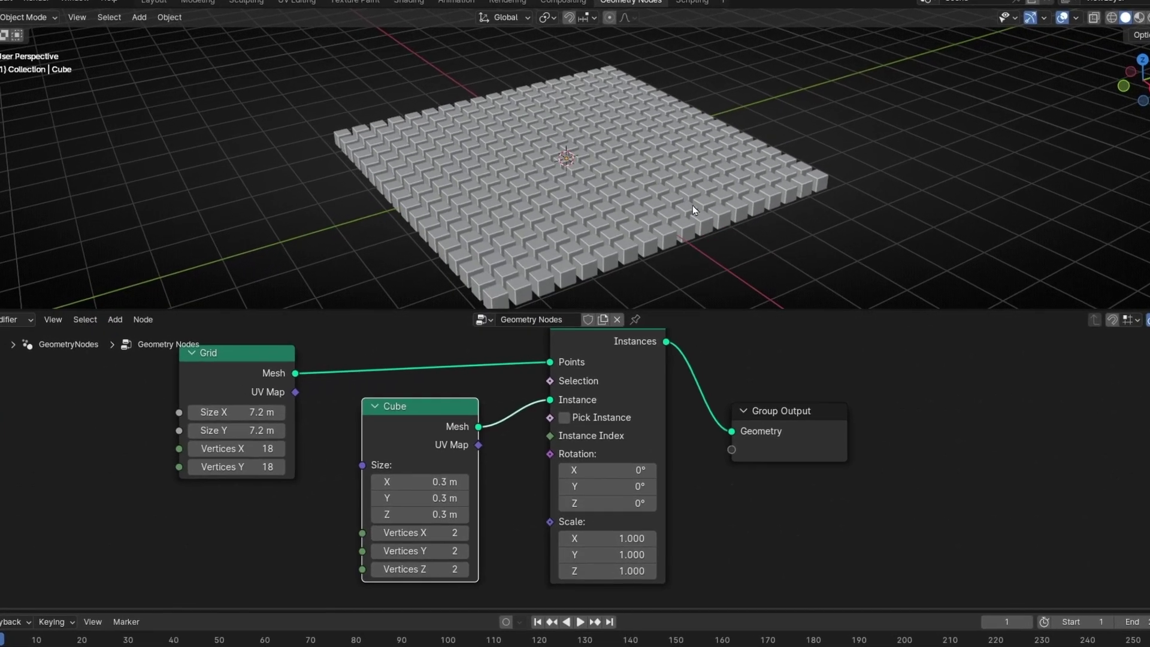
pyautogui.moveTo(693, 206); pyautogui.dragTo(431, 243, button='middle')
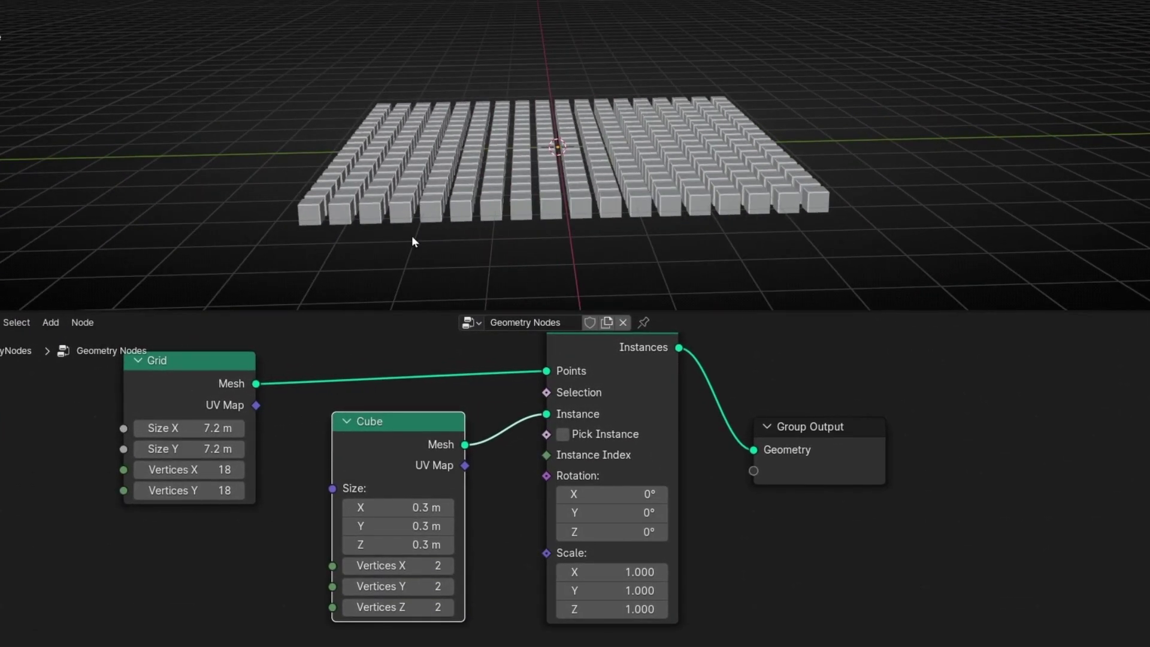
# Collapse the Cube node and try adjusting the X, Y and Z scale together on the Instance on Points node.
pyautogui.click(347, 422)
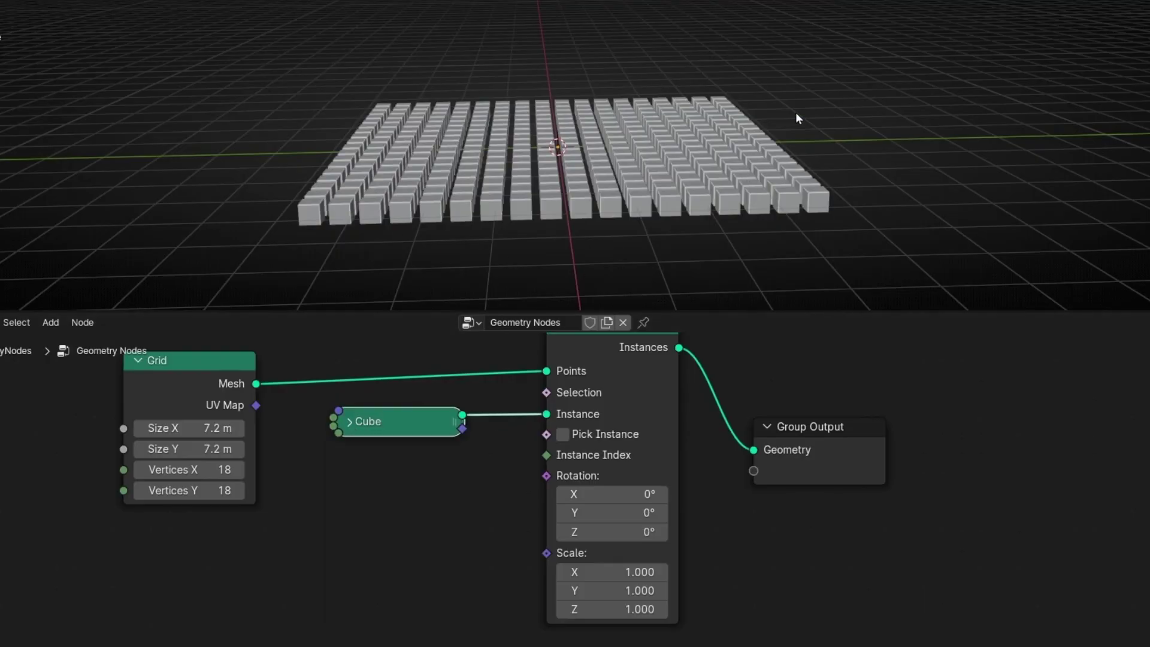
pyautogui.scroll(1, 775, 613)
pyautogui.moveTo(775, 613); pyautogui.dragTo(704, 523, button='middle')
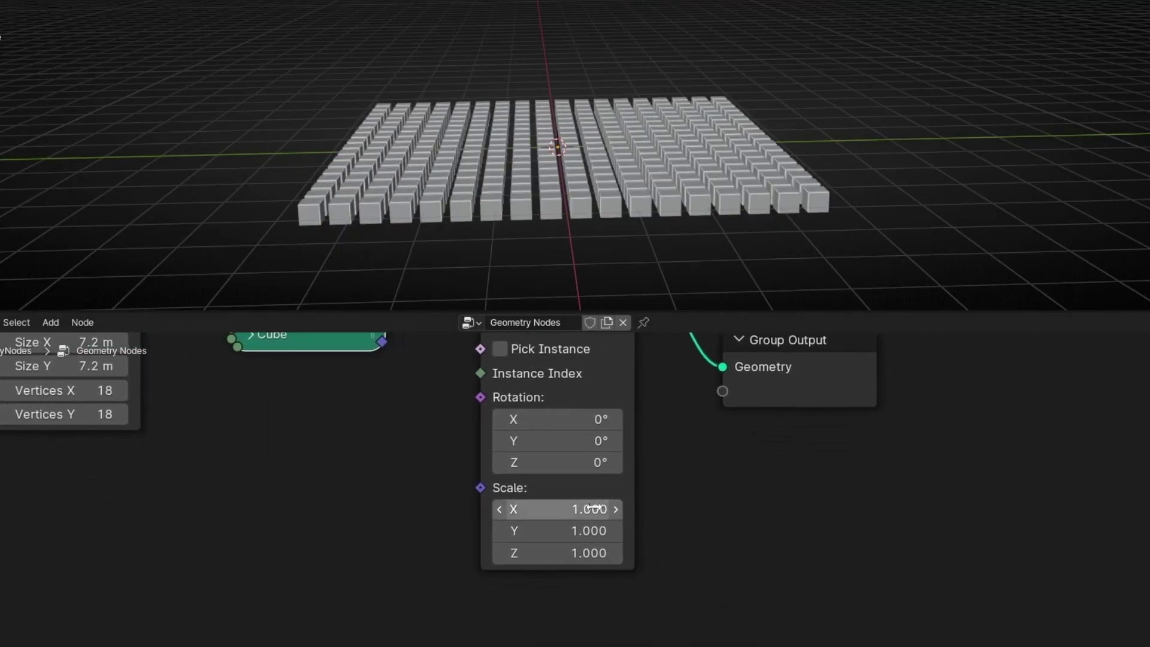
pyautogui.moveTo(594, 508); pyautogui.dragTo(584, 552)
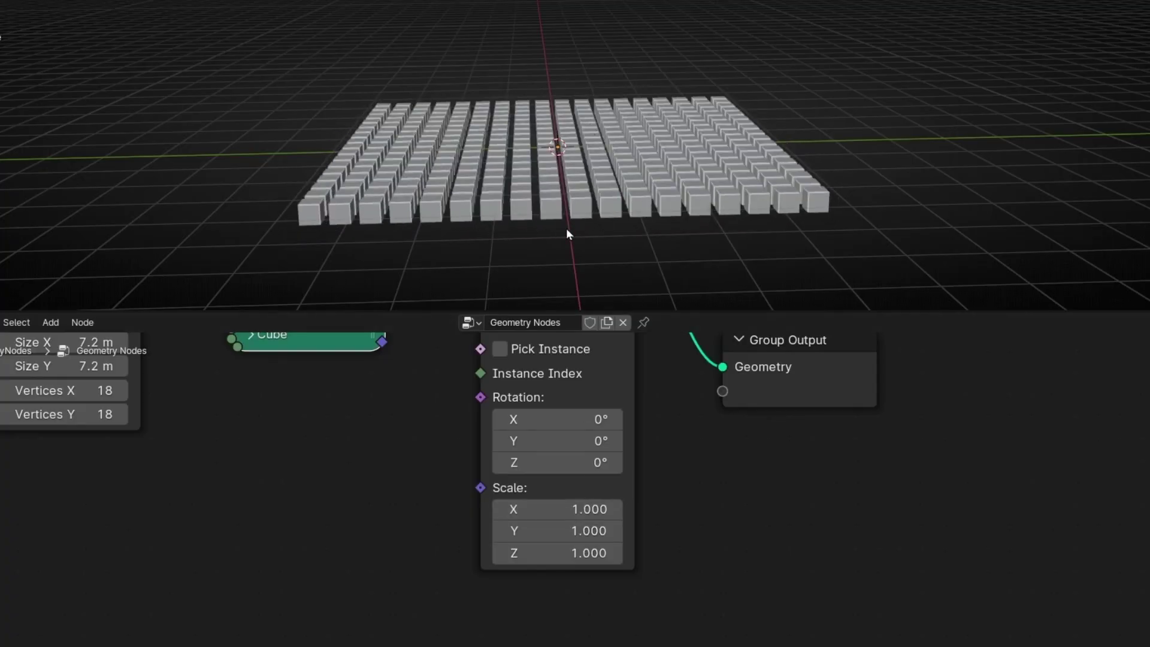
# Add an Ico Sphere mesh to the scene and move it up above the grid of cubes.
pyautogui.keyDown('shift'); pyautogui.moveTo(569, 199); pyautogui.dragTo(525, 259, button='middle'); pyautogui.keyUp('shift')
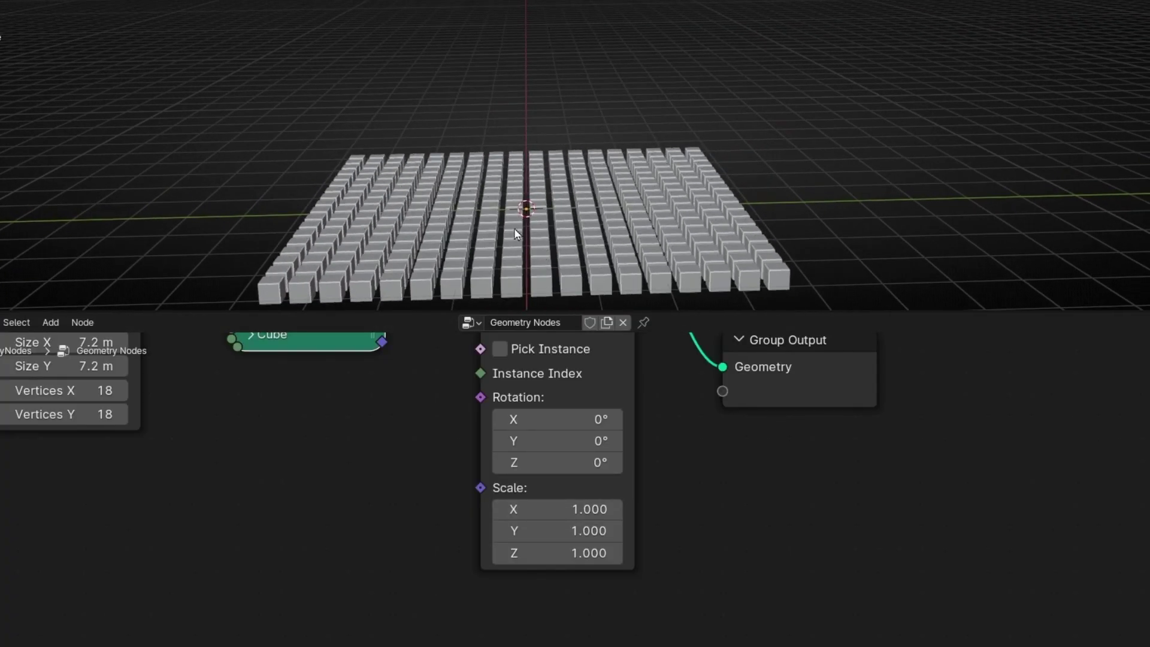
pyautogui.moveTo(526, 215)
pyautogui.mouseDown(button='middle')
pyautogui.moveTo(511, 205)
pyautogui.moveTo(521, 207)
pyautogui.mouseUp(button='middle')
pyautogui.click(79, 12)
pyautogui.moveTo(101, 30)
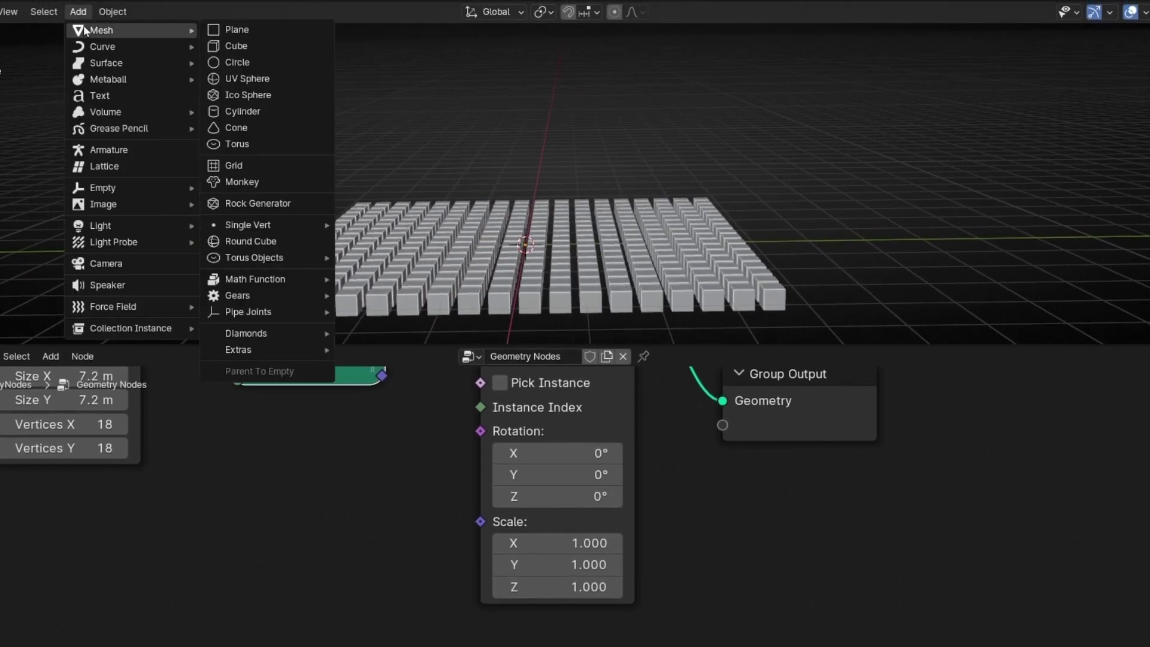
pyautogui.click(246, 94)
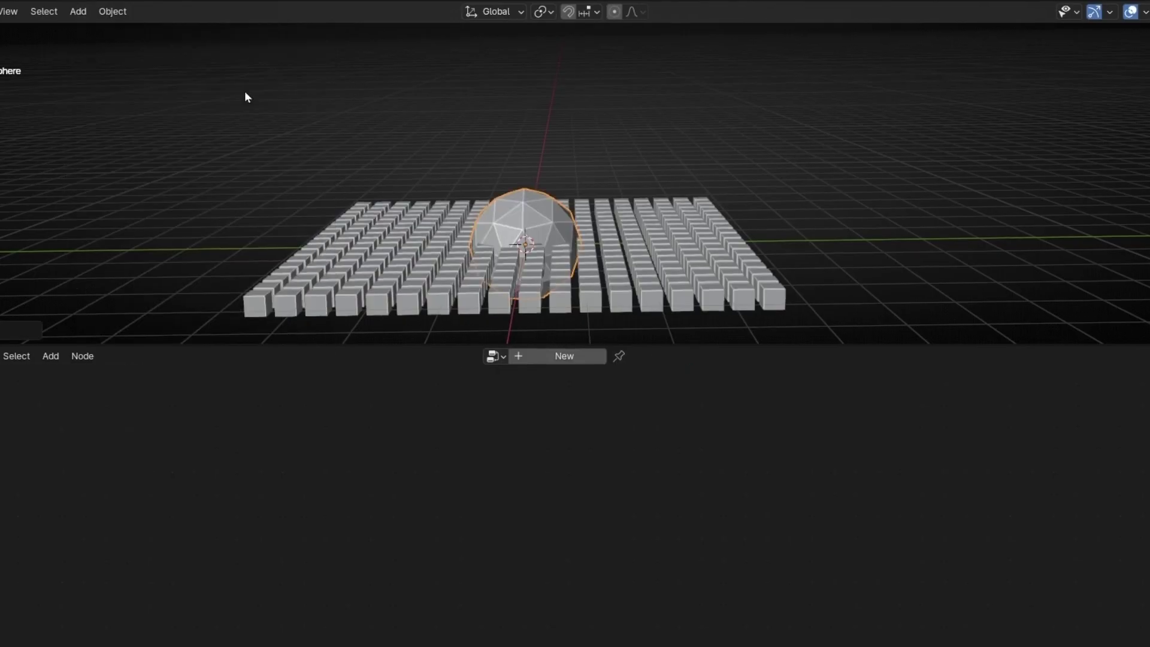
pyautogui.press('g')
pyautogui.click(569, 108)
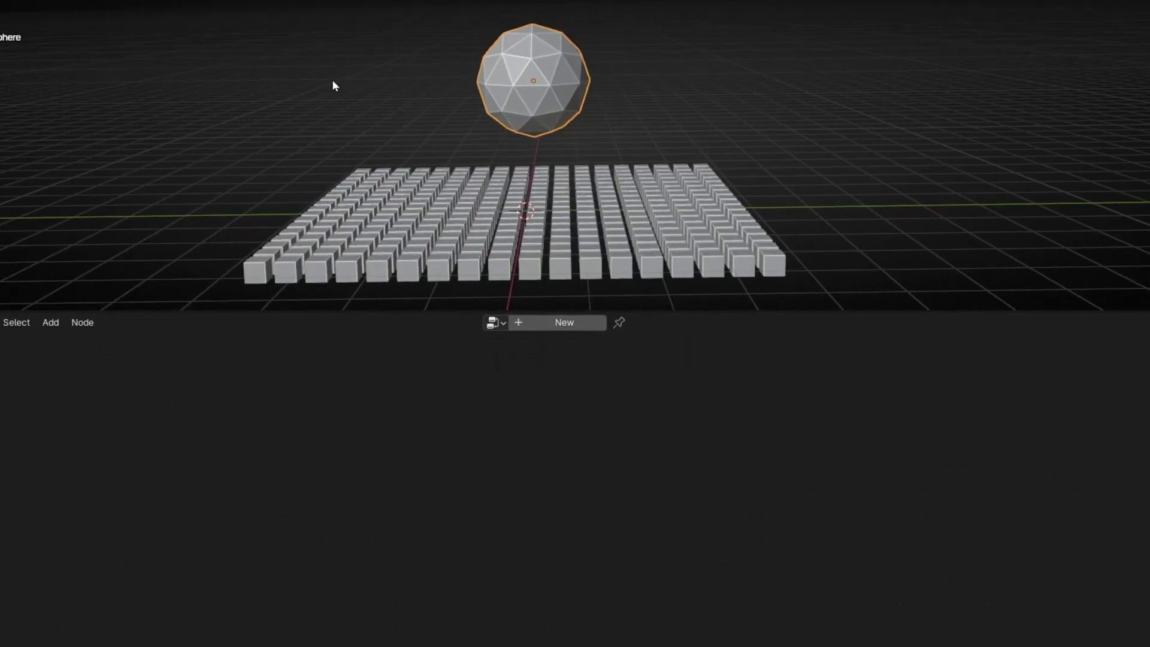
# Pin the cube grid's node tree in the node editor so it stays displayed, and select the icosphere.
pyautogui.click(485, 197)
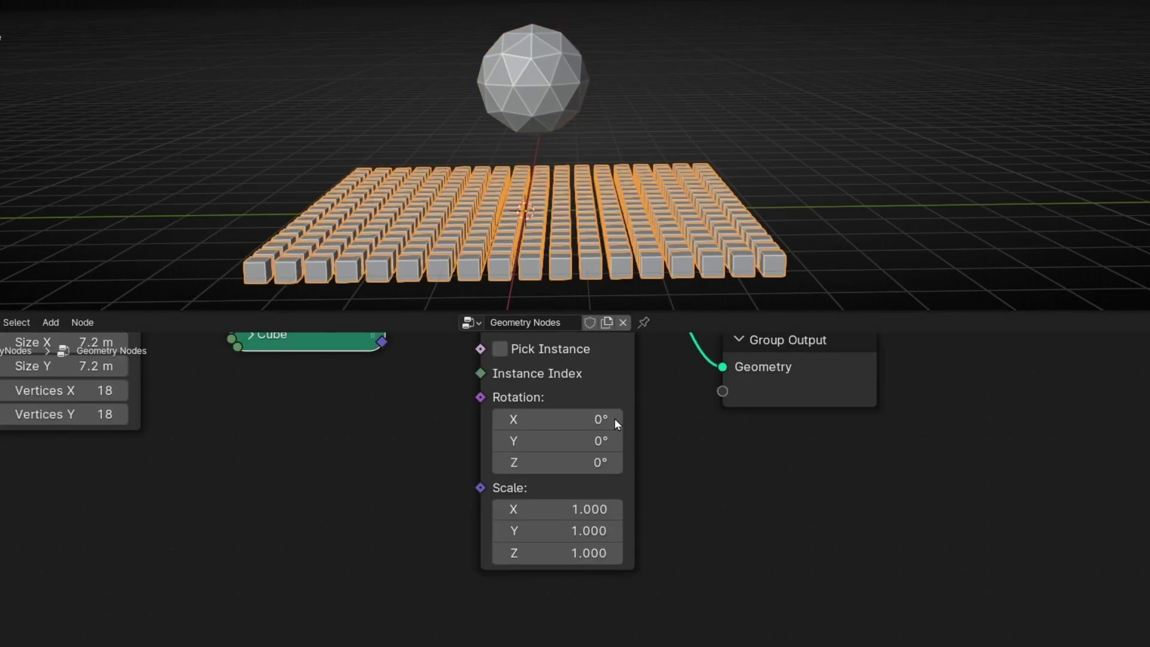
pyautogui.click(556, 87)
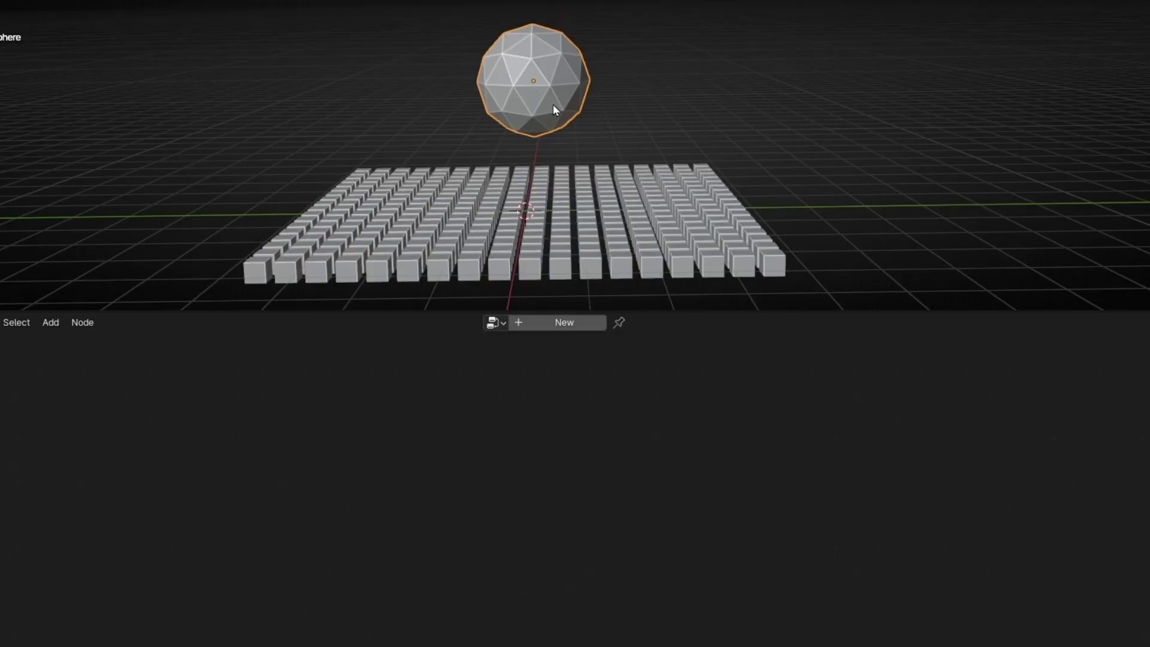
pyautogui.click(442, 210)
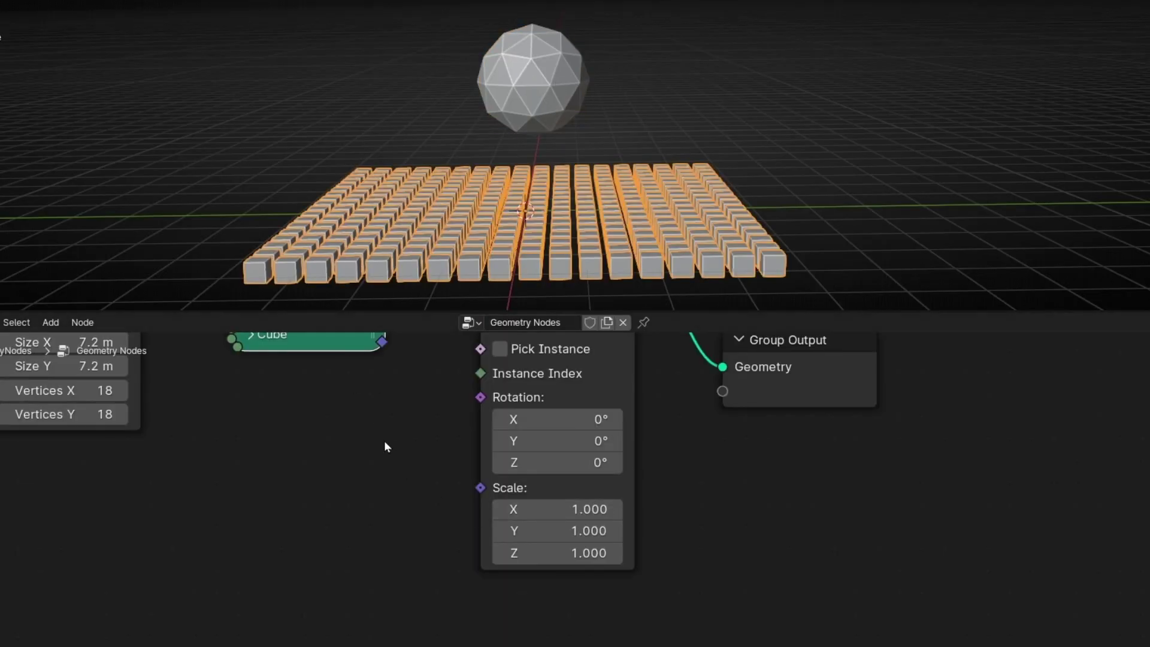
pyautogui.click(644, 322)
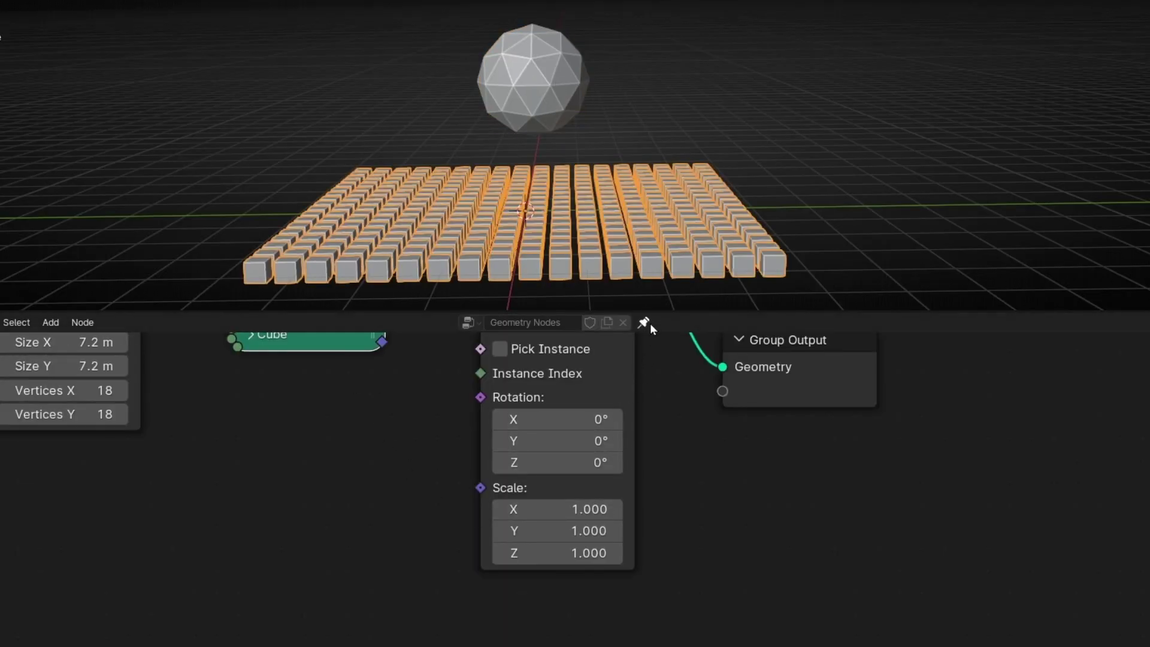
pyautogui.click(564, 92)
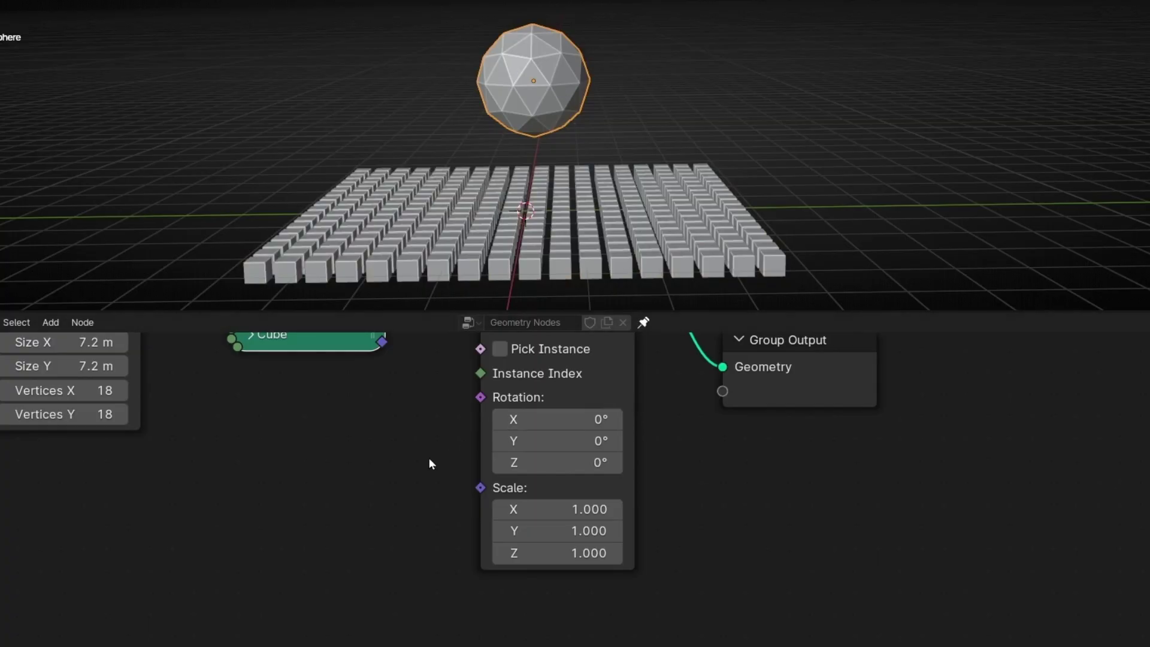
pyautogui.scroll(-2, 368, 494)
pyautogui.moveTo(368, 494); pyautogui.dragTo(506, 536, button='middle')
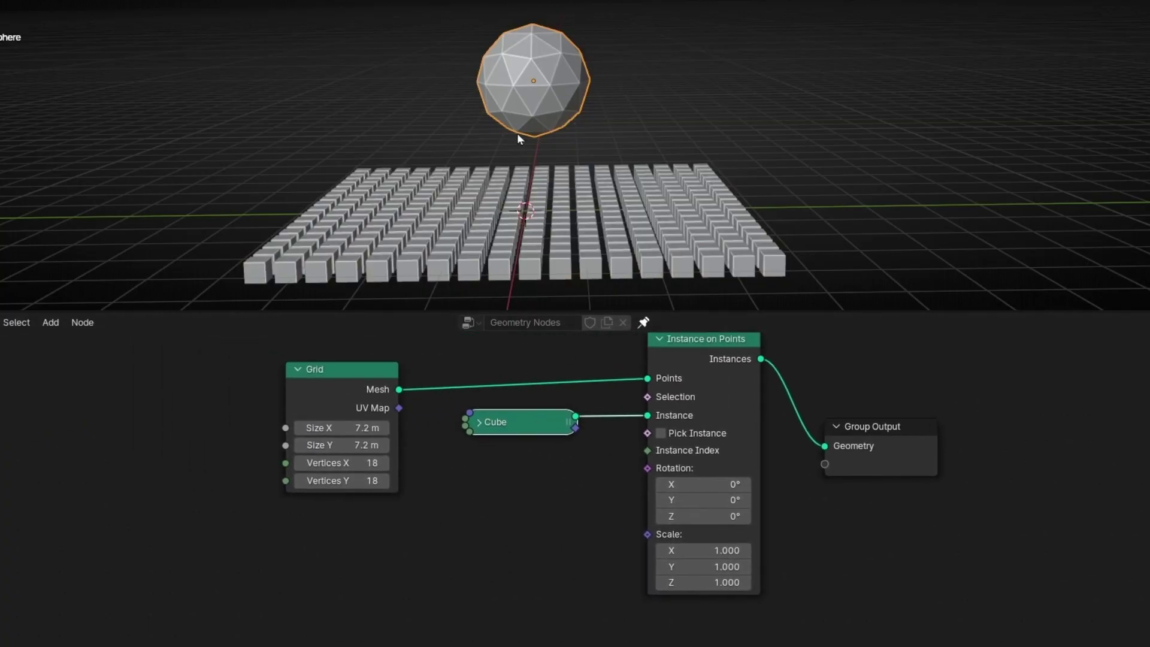
# Add an Object Info node to the node tree and set its object to the Icosphere.
pyautogui.click(223, 557)
pyautogui.hotkey('shift', 'a')
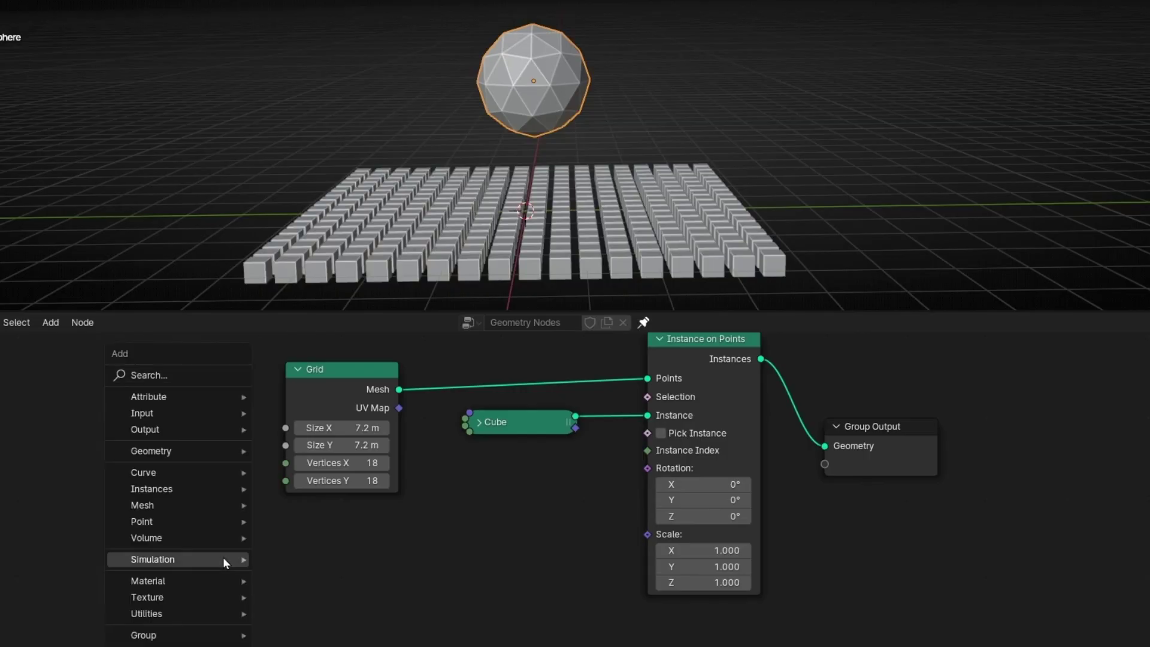
pyautogui.write('object')
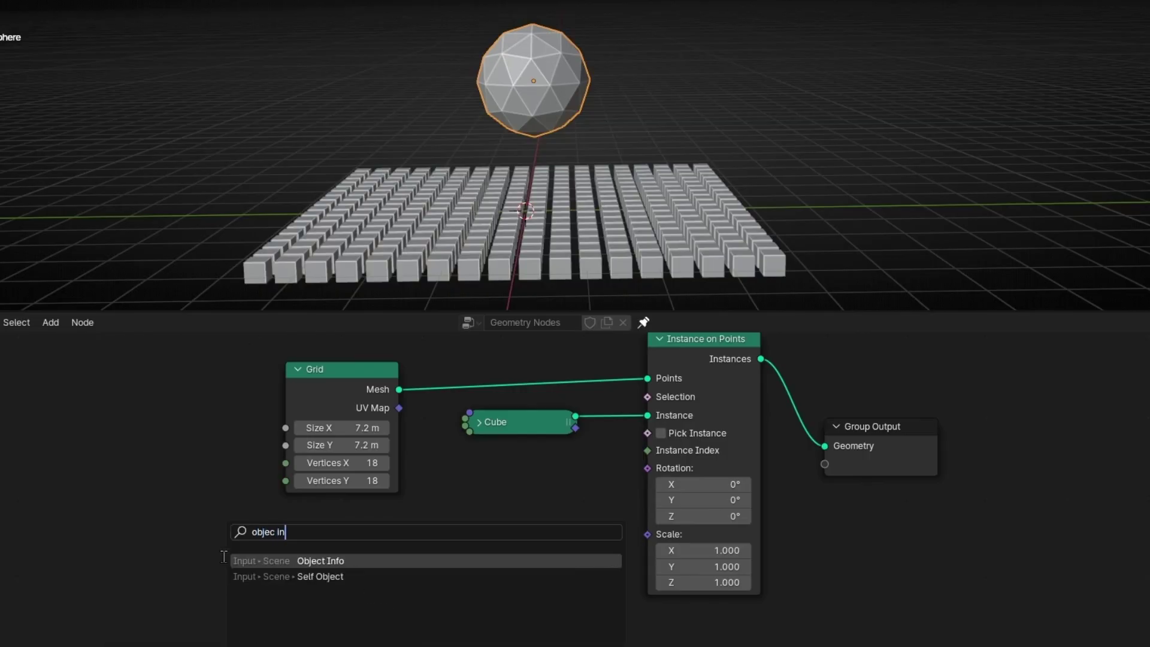
pyautogui.press('Return')
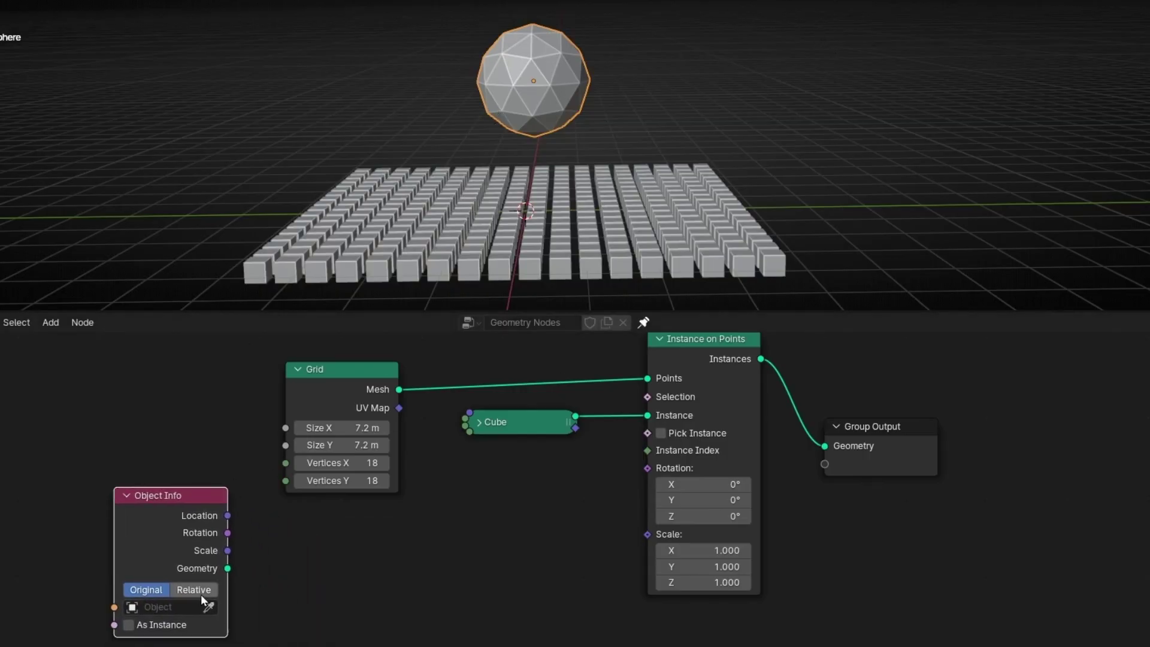
pyautogui.click(193, 606)
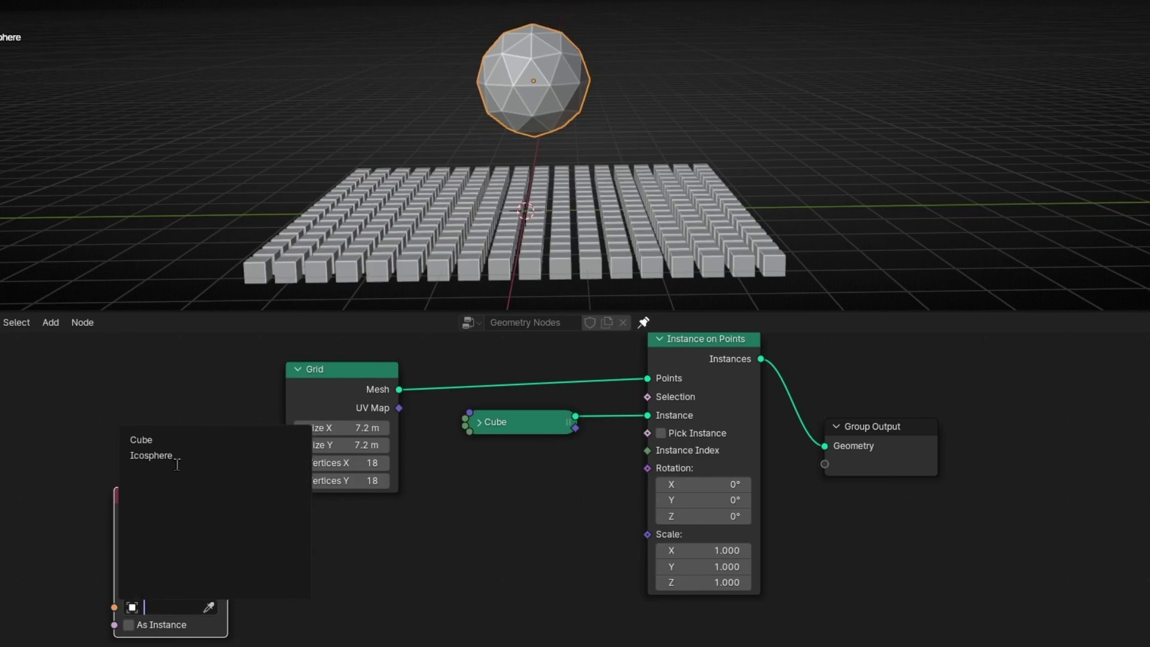
pyautogui.press('Escape')
pyautogui.click(209, 608)
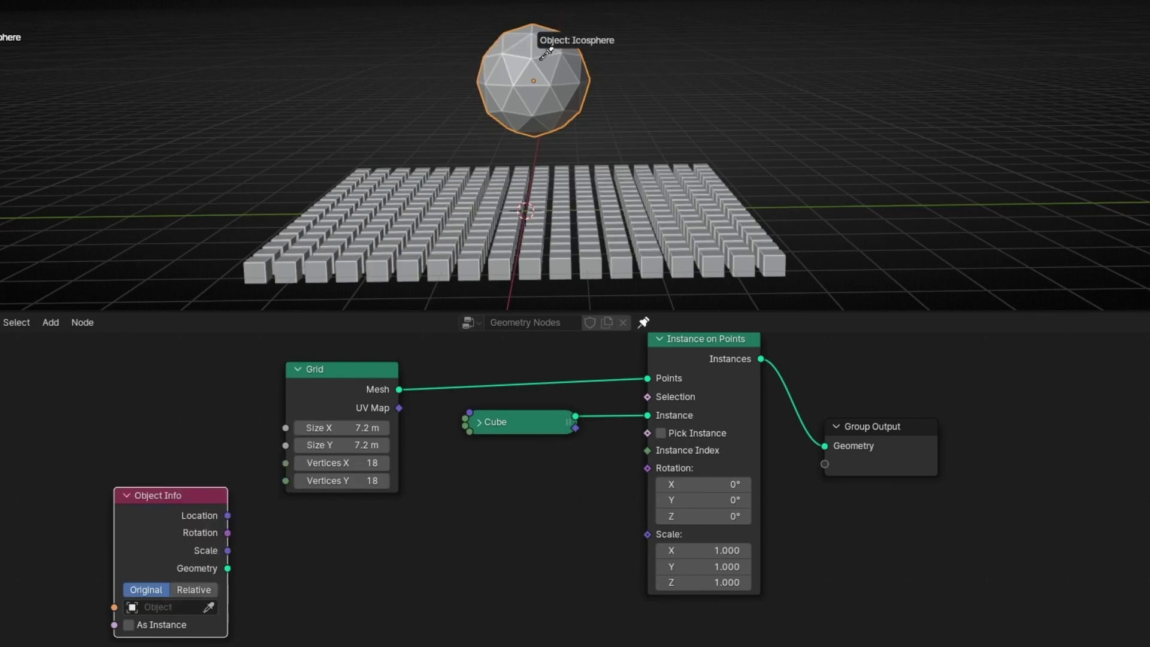
pyautogui.click(527, 102)
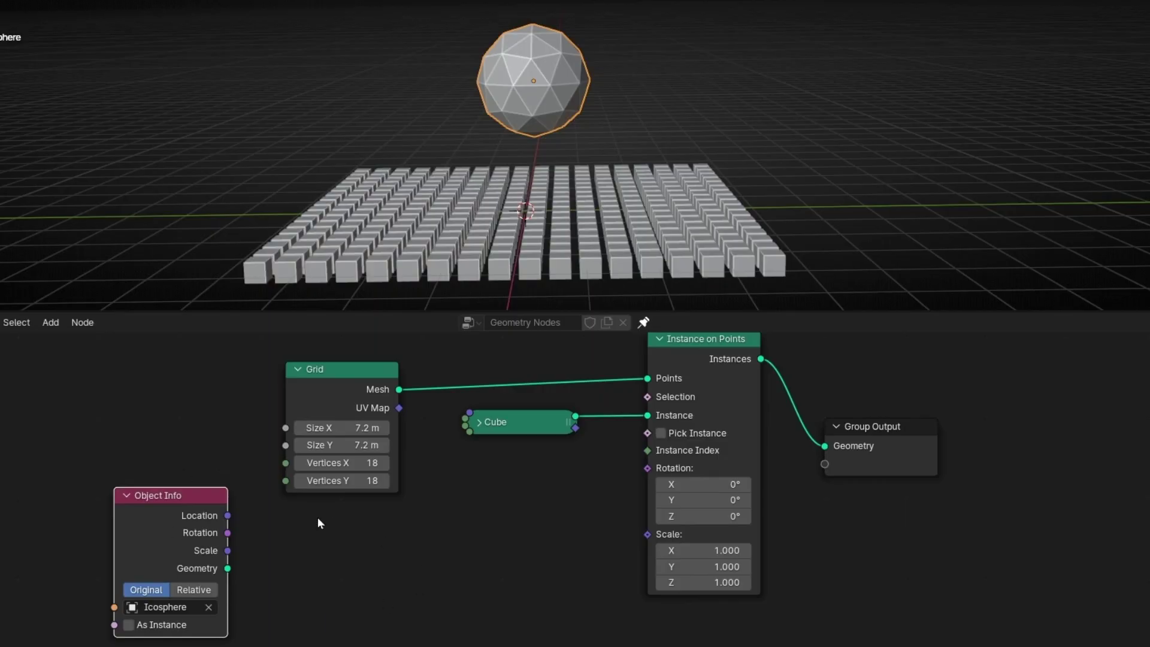
# Add a Geometry Proximity node beside the Object Info node, below the Grid node.
pyautogui.scroll(2, 555, 214)
pyautogui.moveTo(555, 215); pyautogui.dragTo(544, 209, button='middle')
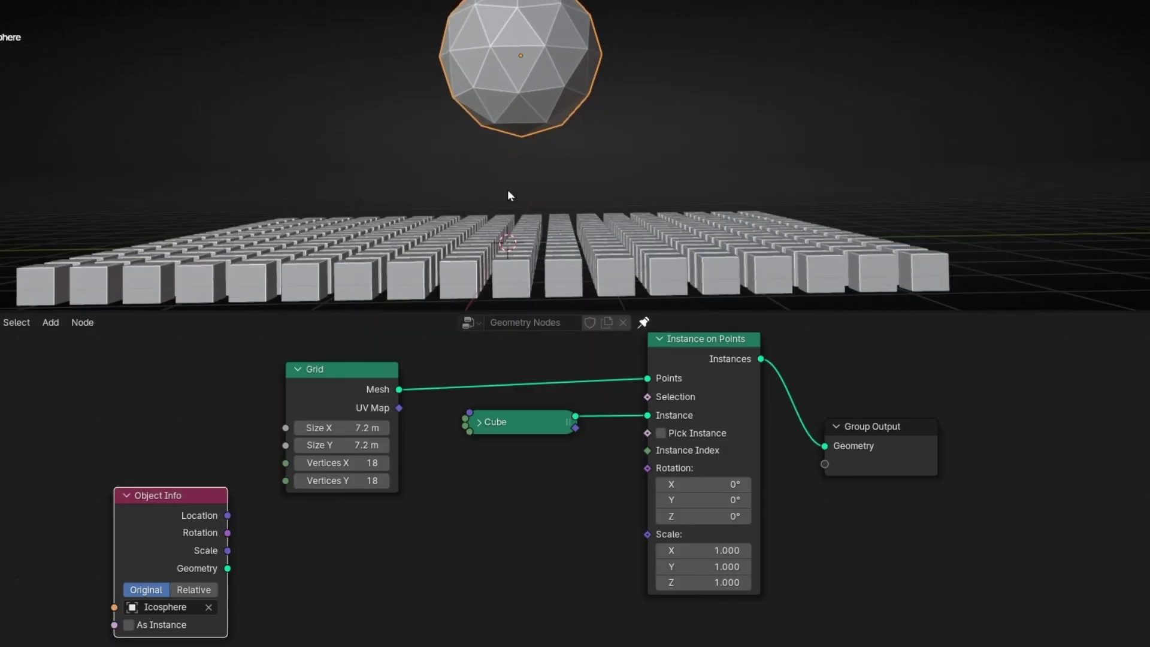
pyautogui.scroll(-3, 519, 224)
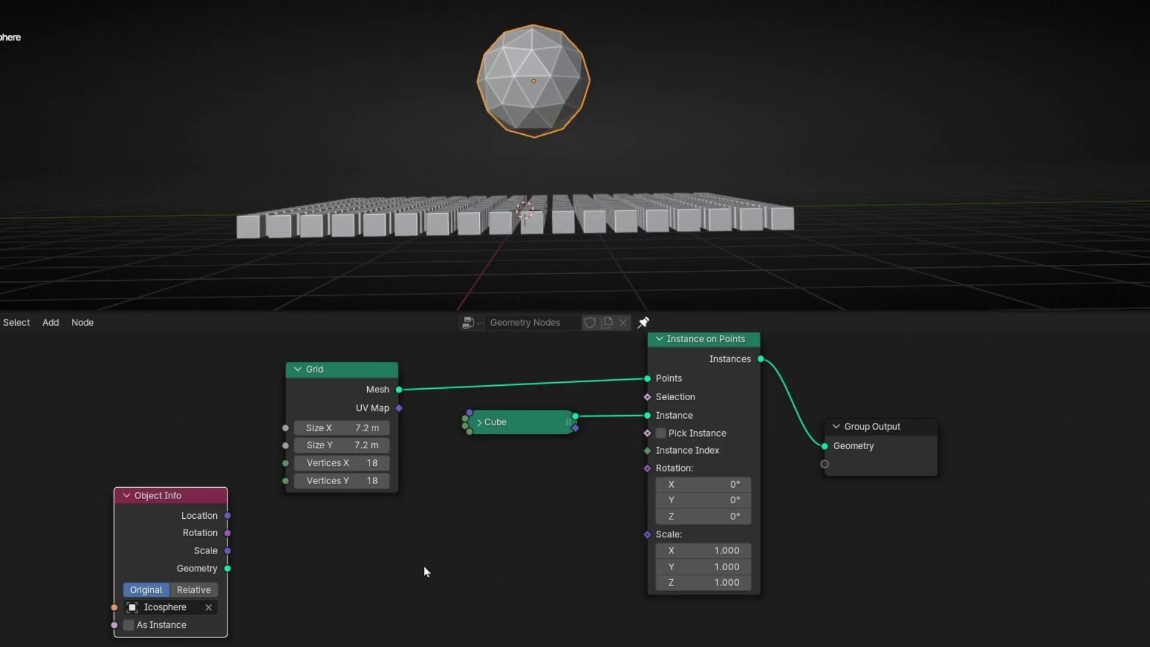
pyautogui.moveTo(287, 598); pyautogui.dragTo(410, 542, button='middle')
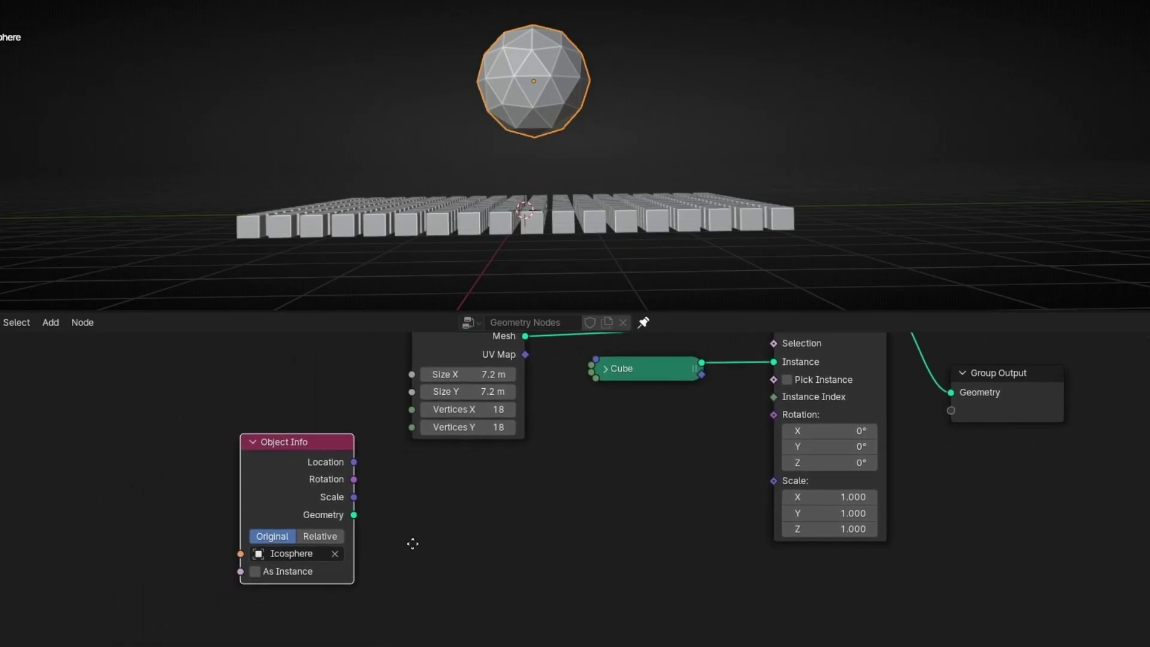
pyautogui.hotkey('ctrl', 'alt', 'space')
pyautogui.scroll(3, 305, 395)
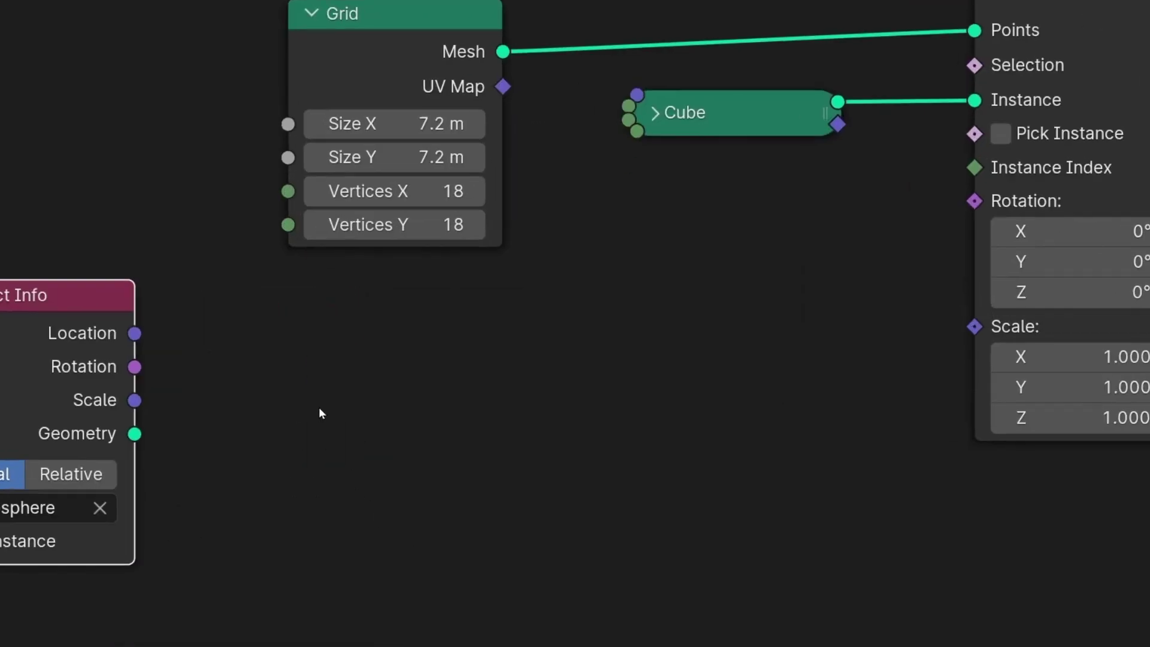
pyautogui.moveTo(319, 411); pyautogui.dragTo(404, 432, button='middle')
pyautogui.hotkey('shift', 'a')
pyautogui.write('geometry pro')
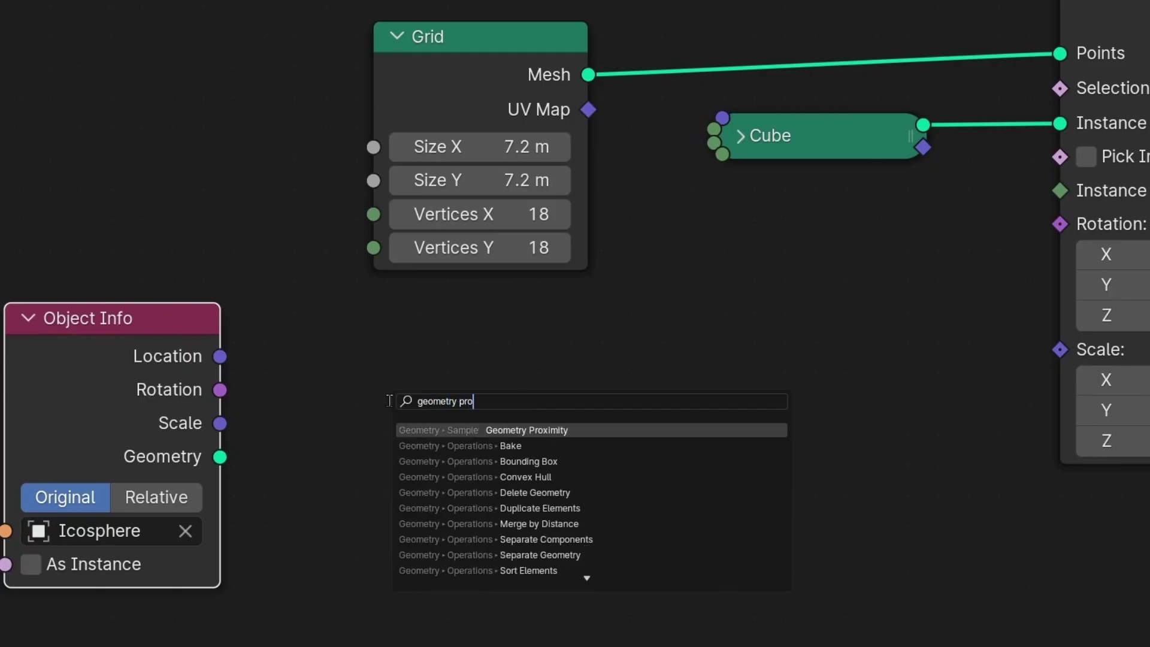
pyautogui.press('Return')
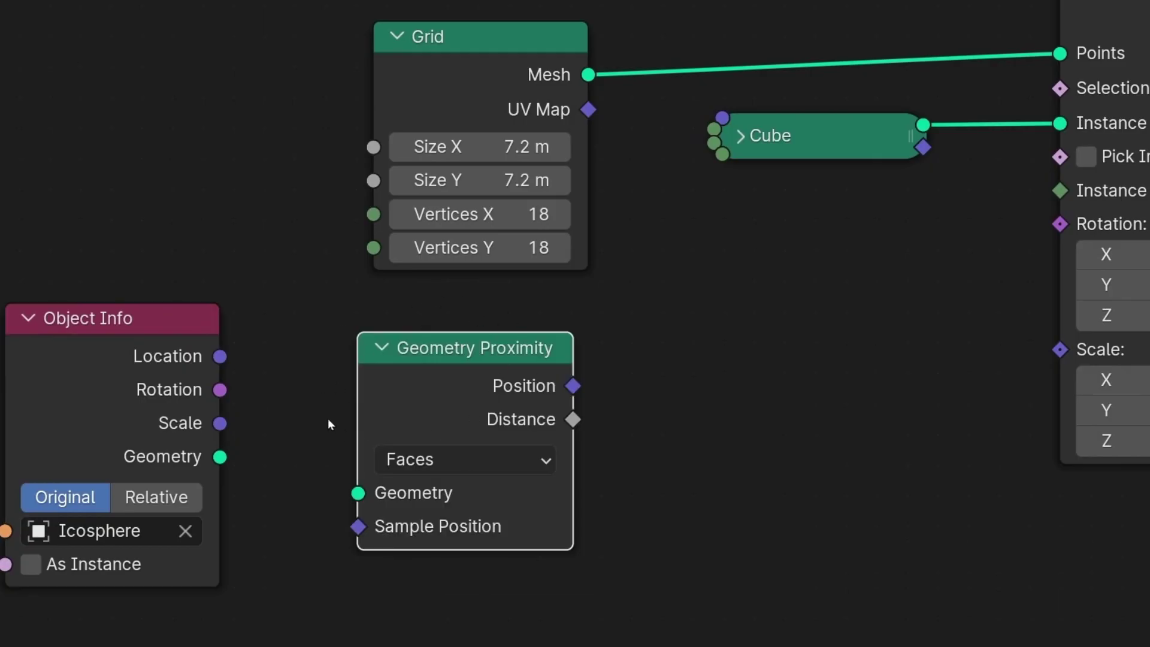
# Link the Object Info Geometry output to the Geometry Proximity Geometry input and tidy the positions of both nodes.
pyautogui.click(218, 467)
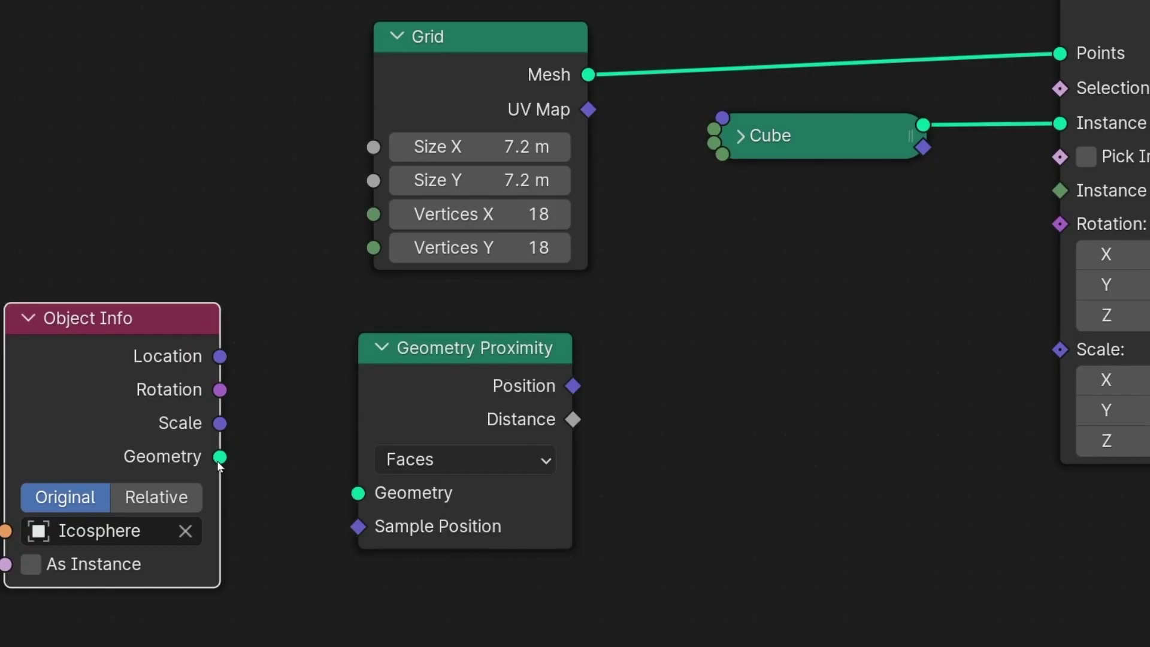
pyautogui.moveTo(278, 479); pyautogui.dragTo(358, 493)
pyautogui.moveTo(445, 379)
pyautogui.mouseDown()
pyautogui.moveTo(499, 409)
pyautogui.moveTo(431, 385)
pyautogui.mouseUp()
pyautogui.hotkey('ctrl', 'space')
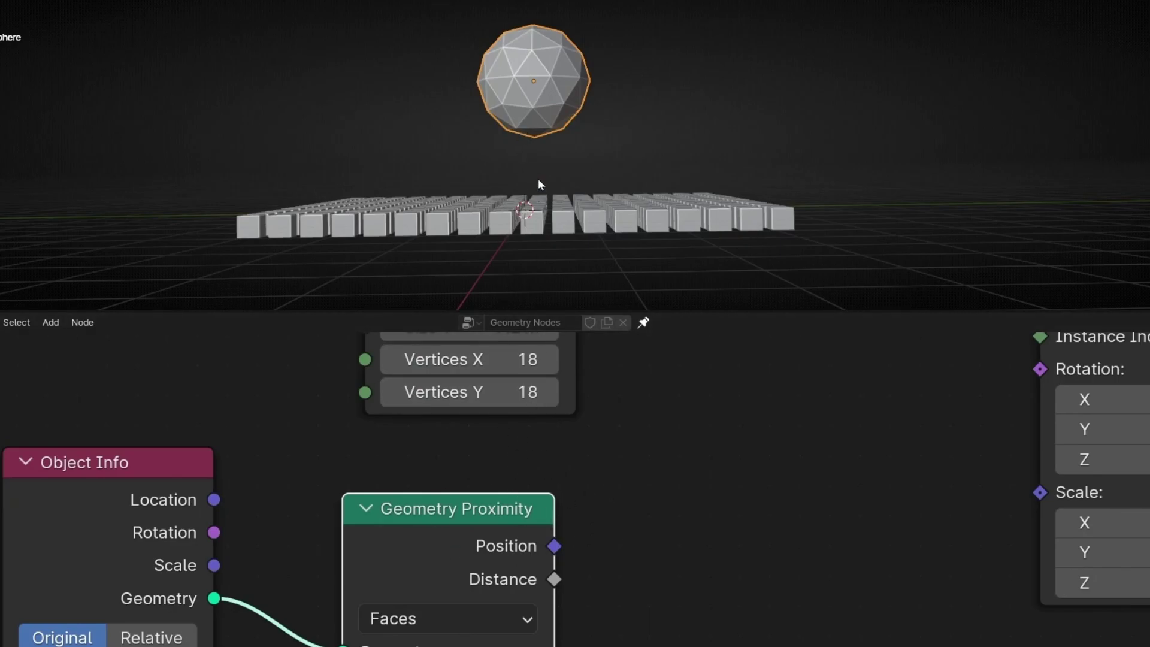
pyautogui.moveTo(539, 180); pyautogui.dragTo(538, 195, button='middle')
pyautogui.moveTo(43, 509); pyautogui.dragTo(22, 488)
pyautogui.moveTo(401, 508); pyautogui.dragTo(397, 480)
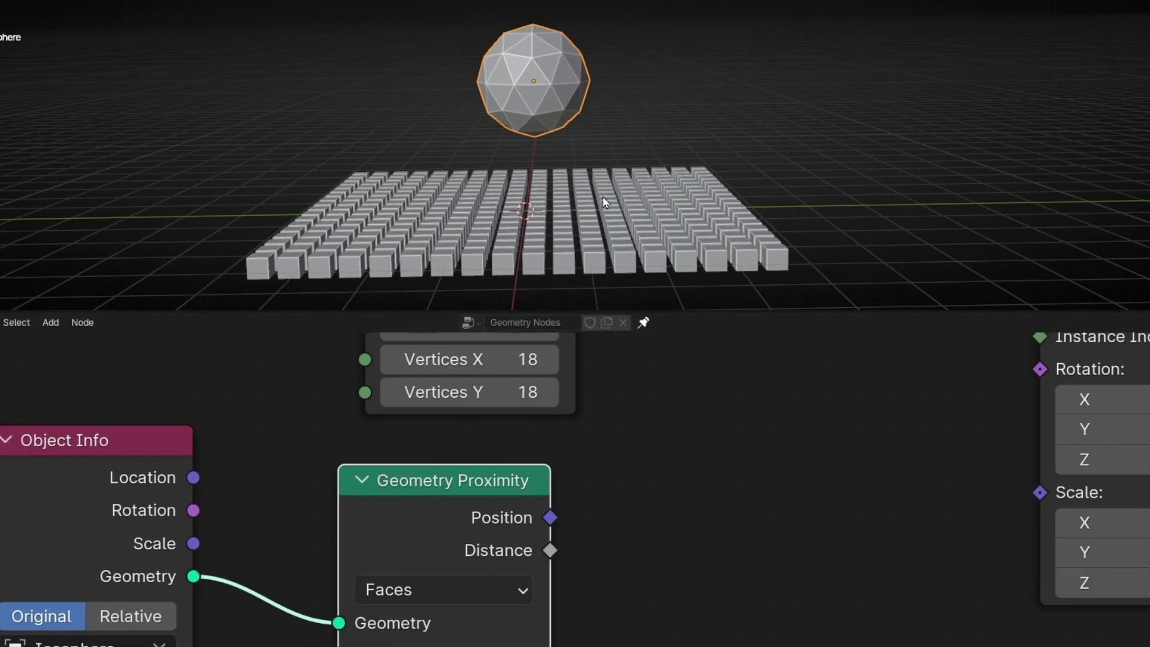
# Connect the Distance output of Geometry Proximity to the Scale input of the Instance on Points node.
pyautogui.scroll(-5, 660, 514)
pyautogui.moveTo(531, 516); pyautogui.dragTo(461, 532, button='middle')
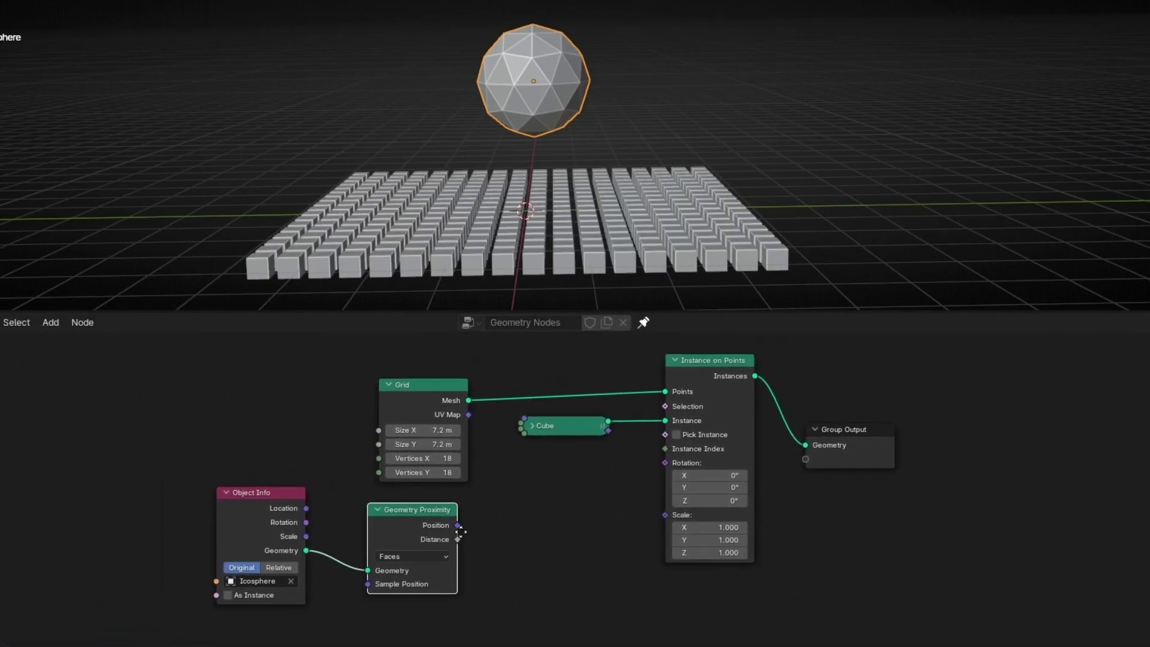
pyautogui.scroll(6, 526, 509)
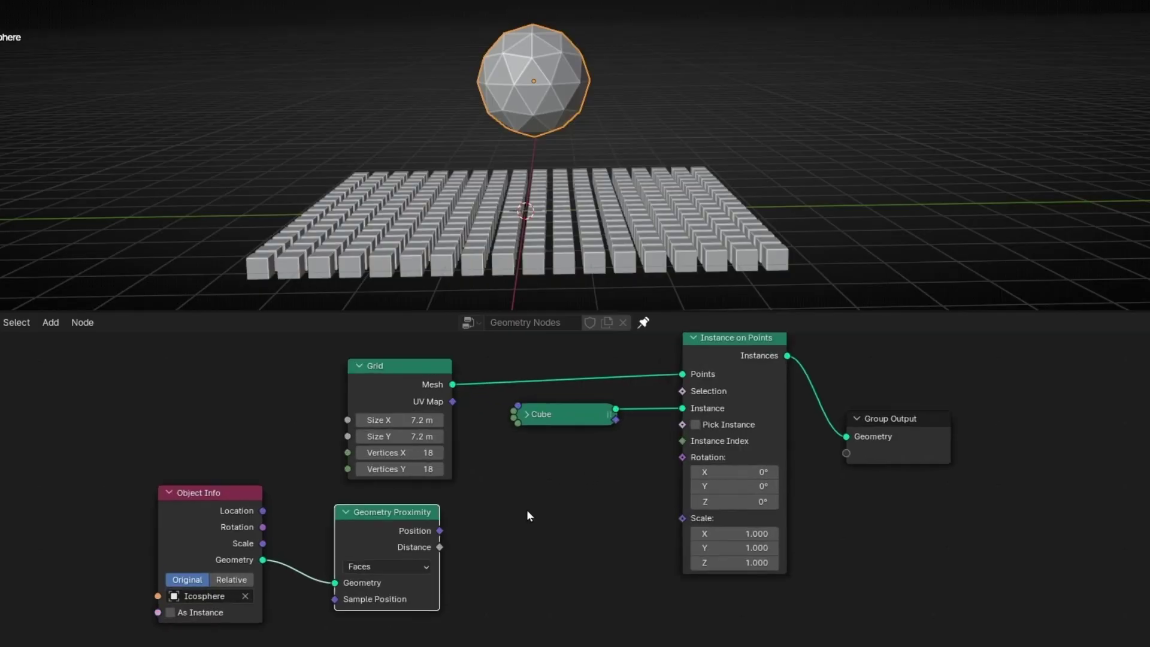
pyautogui.moveTo(397, 562); pyautogui.dragTo(616, 449, button='middle')
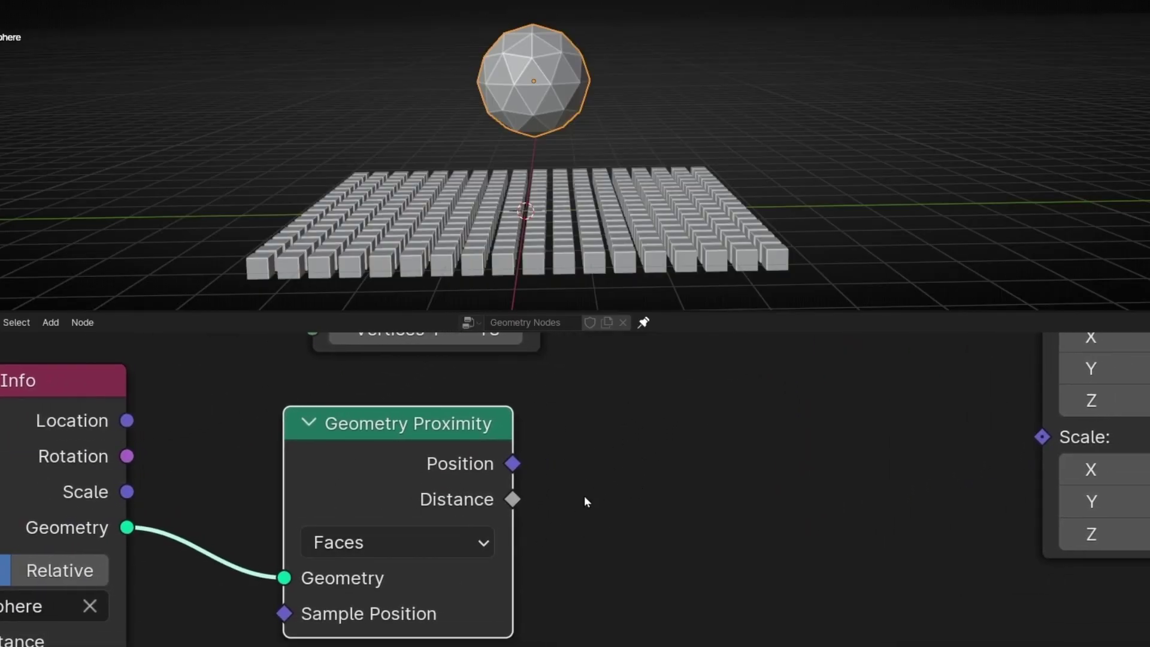
pyautogui.moveTo(626, 444); pyautogui.dragTo(510, 439, button='middle')
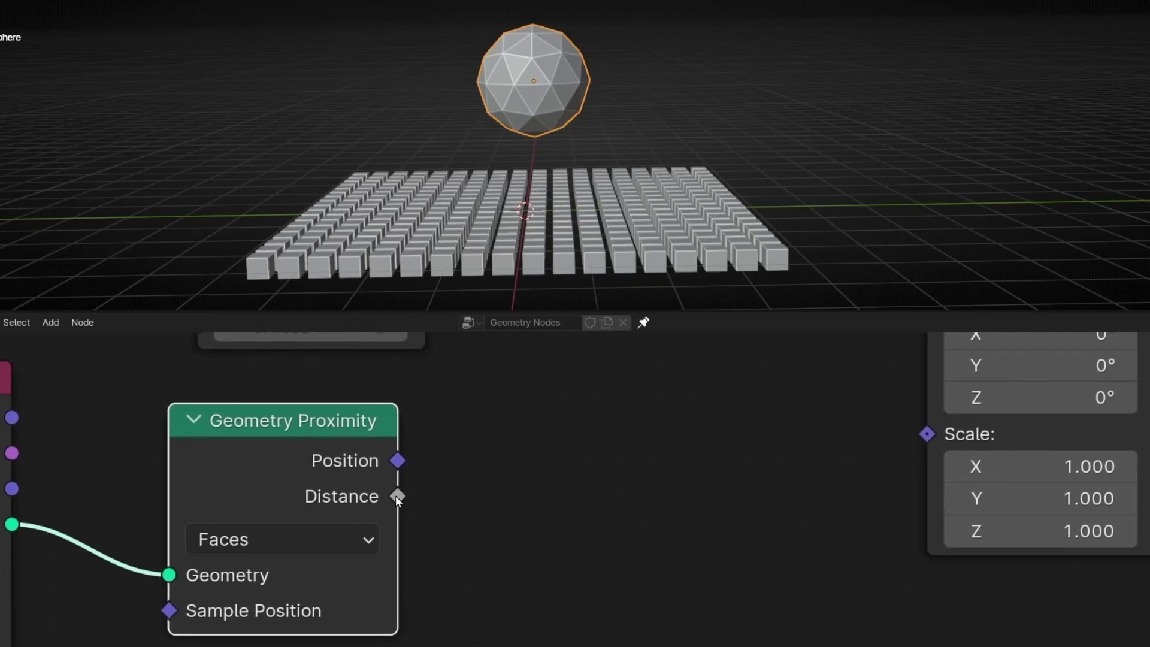
pyautogui.moveTo(397, 497)
pyautogui.moveTo(1019, 467); pyautogui.dragTo(1042, 531)
pyautogui.hotkey('ctrl', 'z')
pyautogui.moveTo(410, 495); pyautogui.dragTo(926, 434)
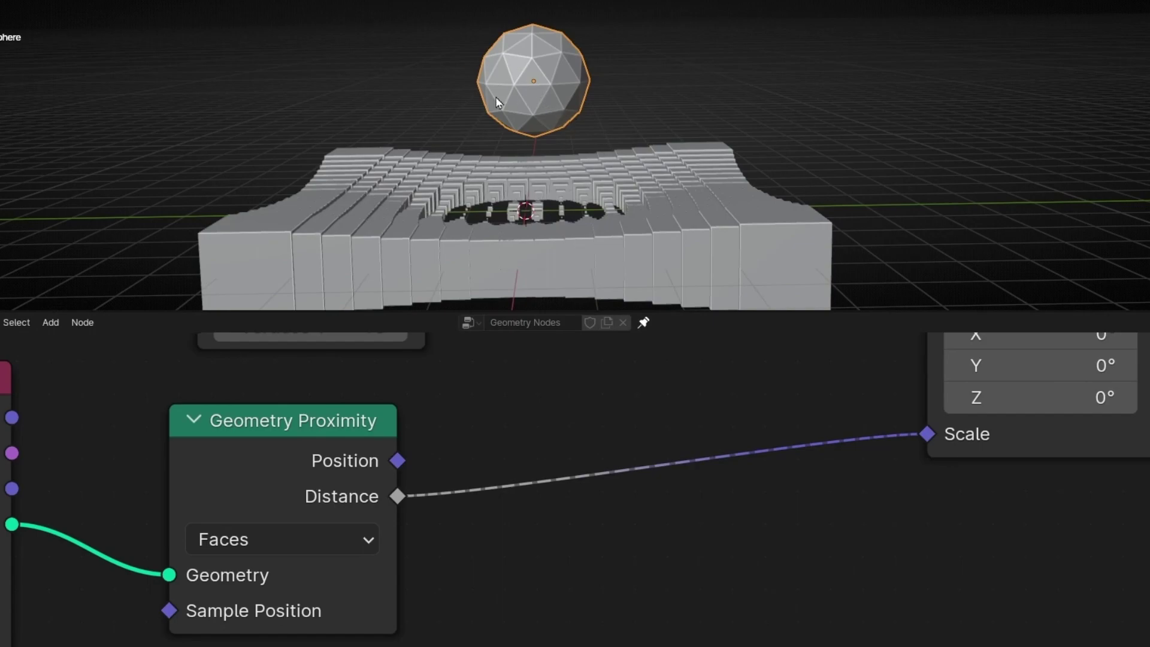
# Move the icosphere back and forth above the grid to test whether the cubes' scale follows it.
pyautogui.press('g')
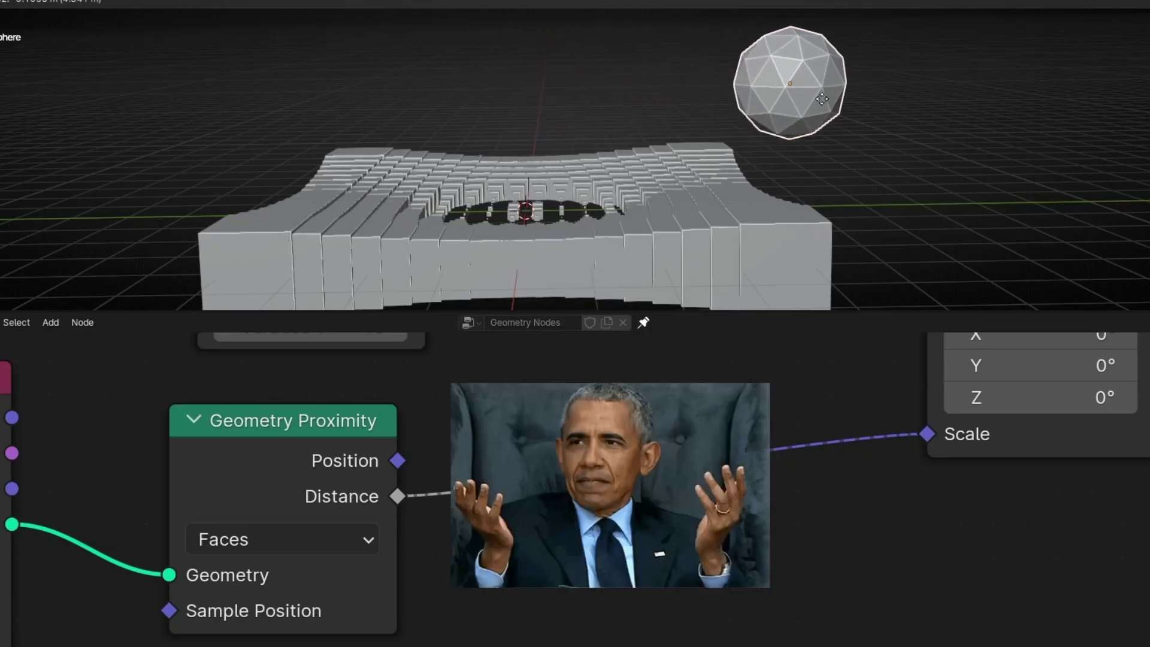
pyautogui.click(546, 95)
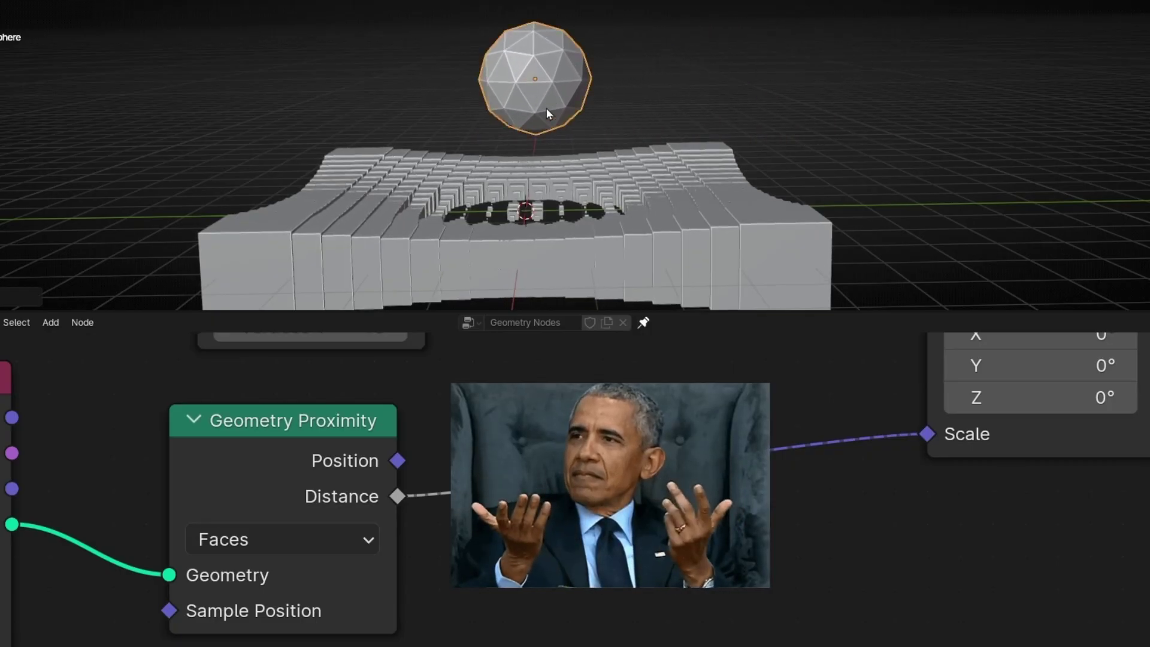
pyautogui.scroll(-3, 550, 185)
pyautogui.moveTo(550, 185); pyautogui.dragTo(550, 222, button='middle')
pyautogui.scroll(2, 496, 200)
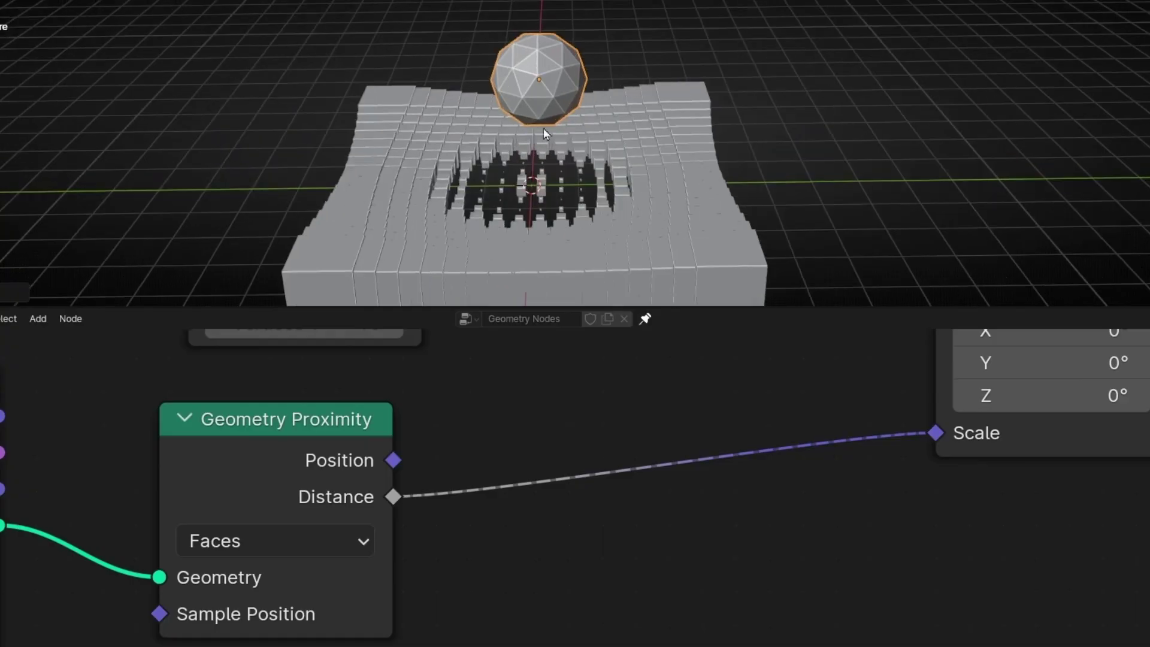
pyautogui.press('g')
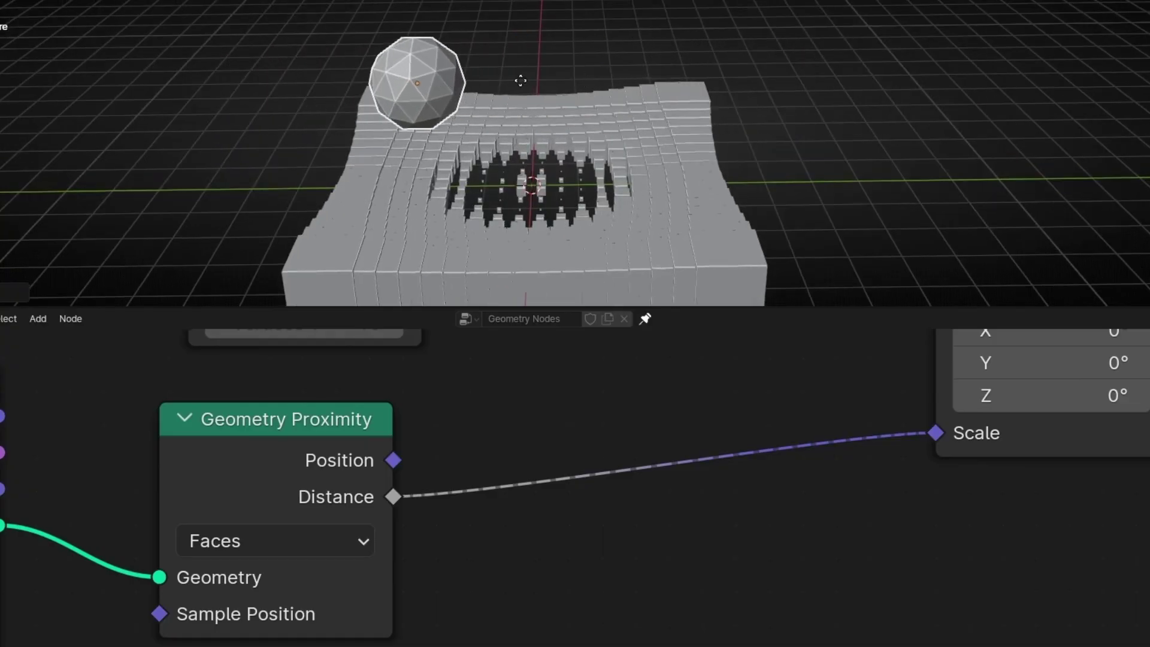
pyautogui.click(552, 78)
# Set the Object Info node's transform space to Relative and move the icosphere down to the middle of the cubes.
pyautogui.moveTo(76, 401); pyautogui.dragTo(548, 332, button='middle')
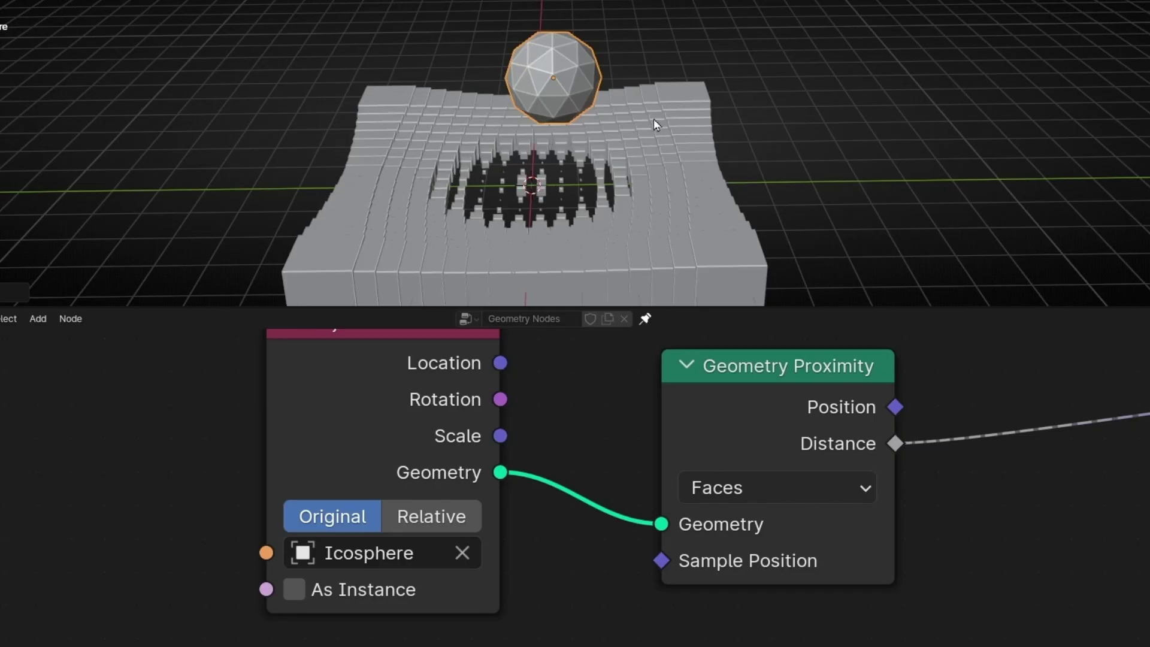
pyautogui.press('g')
pyautogui.click(551, 68)
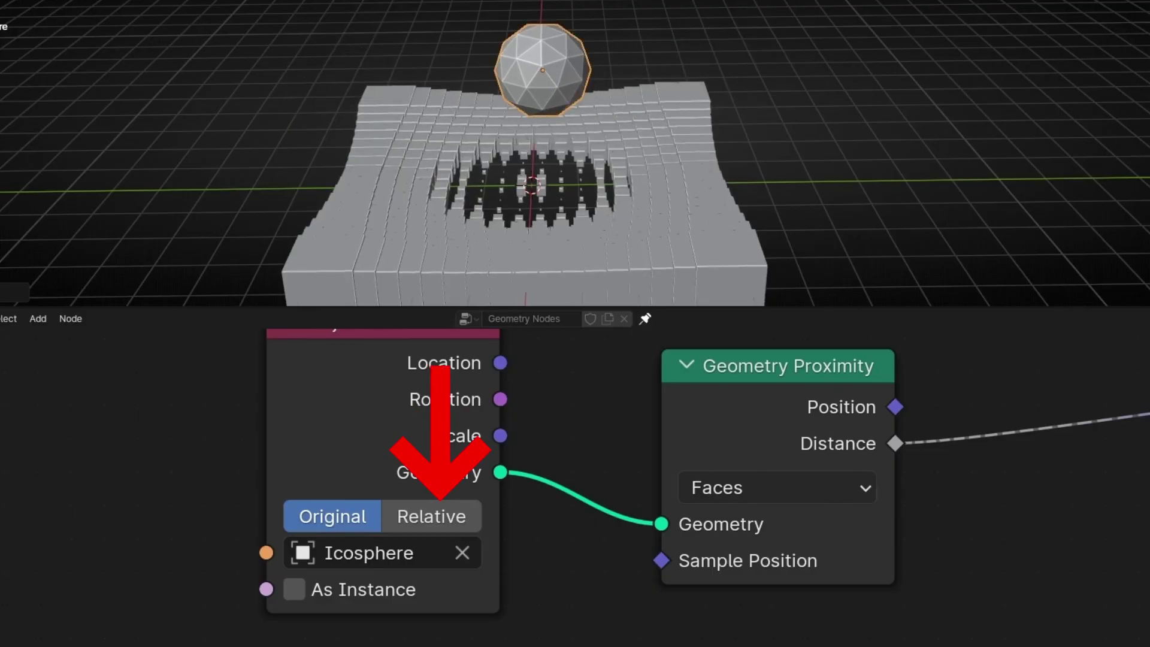
pyautogui.click(442, 519)
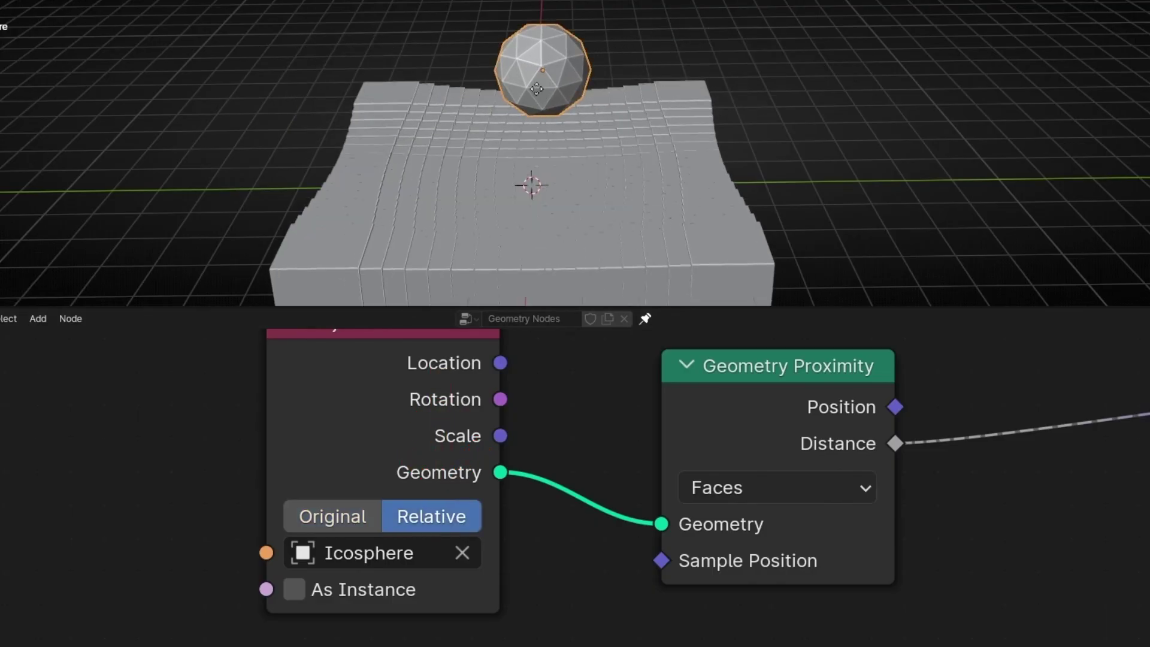
pyautogui.moveTo(536, 89); pyautogui.dragTo(536, 161)
# Insert a Map Range node on the link between the Geometry Proximity Distance output and the Instance on Points Scale input.
pyautogui.moveTo(947, 456); pyautogui.dragTo(654, 467, button='middle')
pyautogui.scroll(-1, 539, 431)
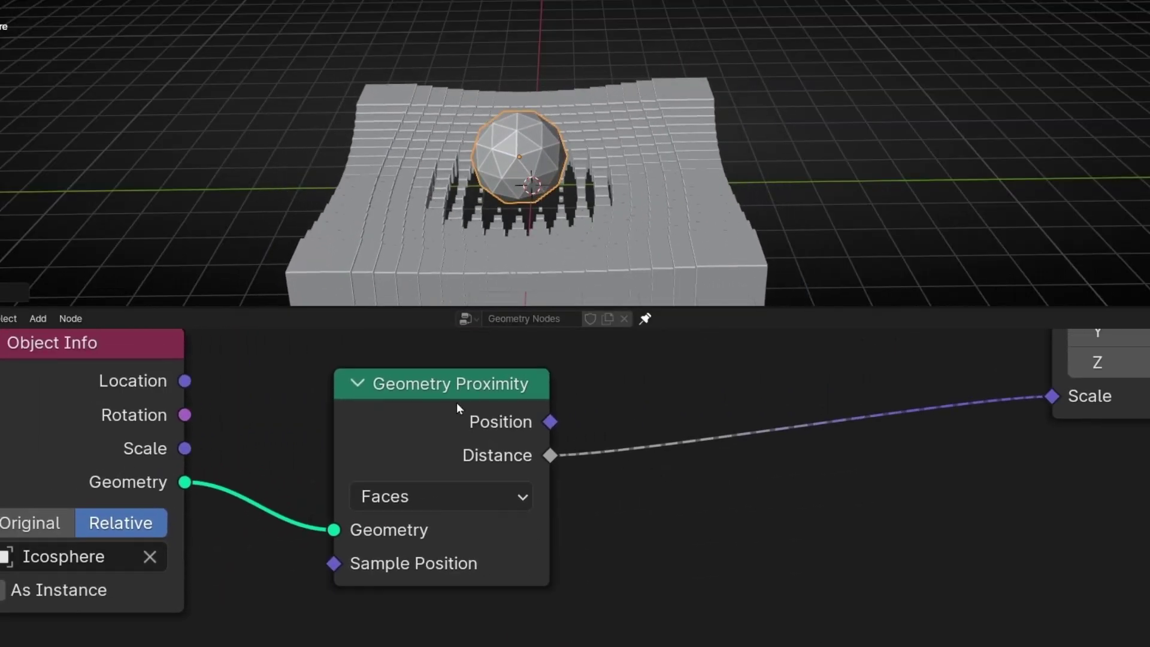
pyautogui.moveTo(457, 404)
pyautogui.mouseDown()
pyautogui.moveTo(389, 418)
pyautogui.moveTo(456, 408)
pyautogui.moveTo(440, 397)
pyautogui.mouseUp()
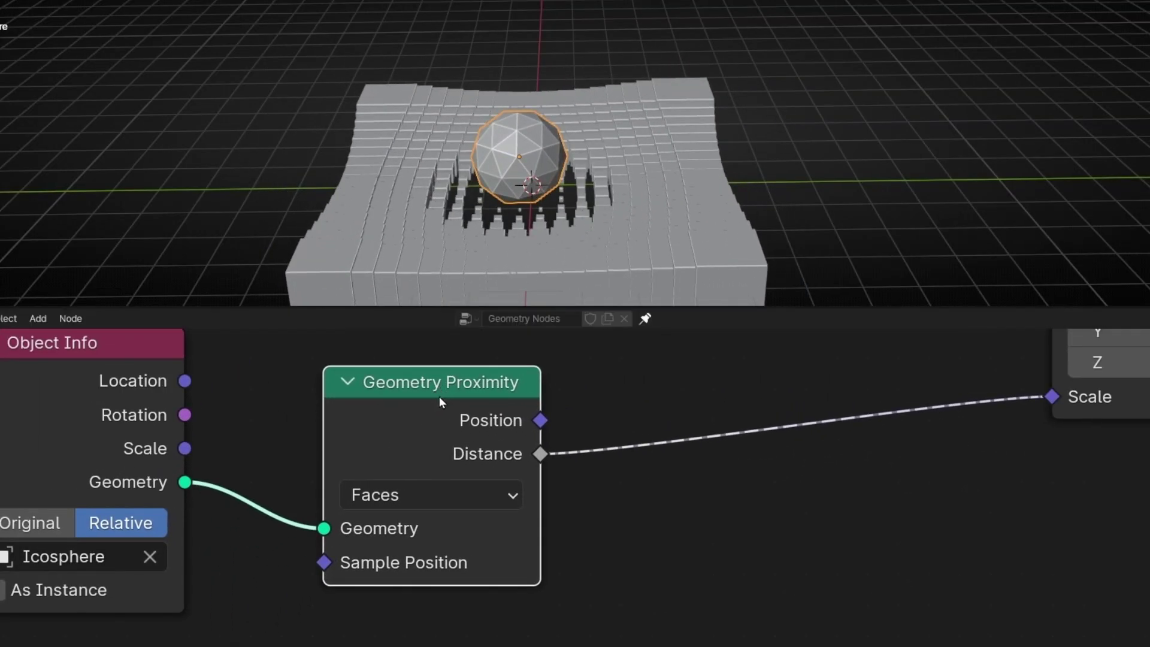
pyautogui.hotkey('shift', 'a')
pyautogui.write('map ran')
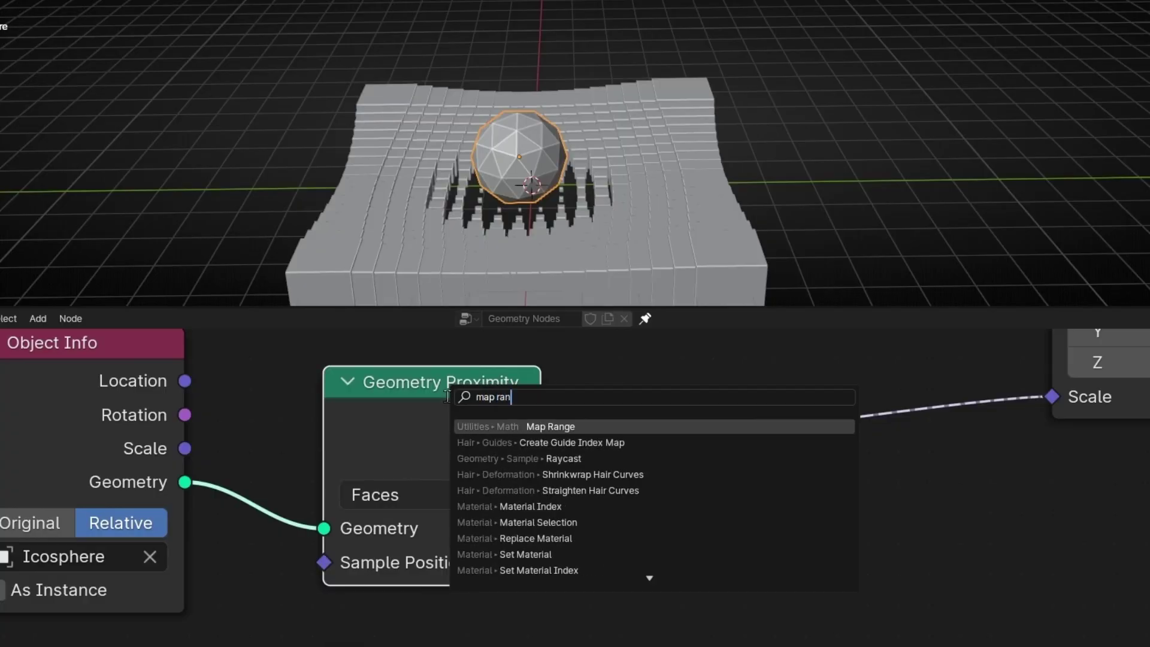
pyautogui.press('Return')
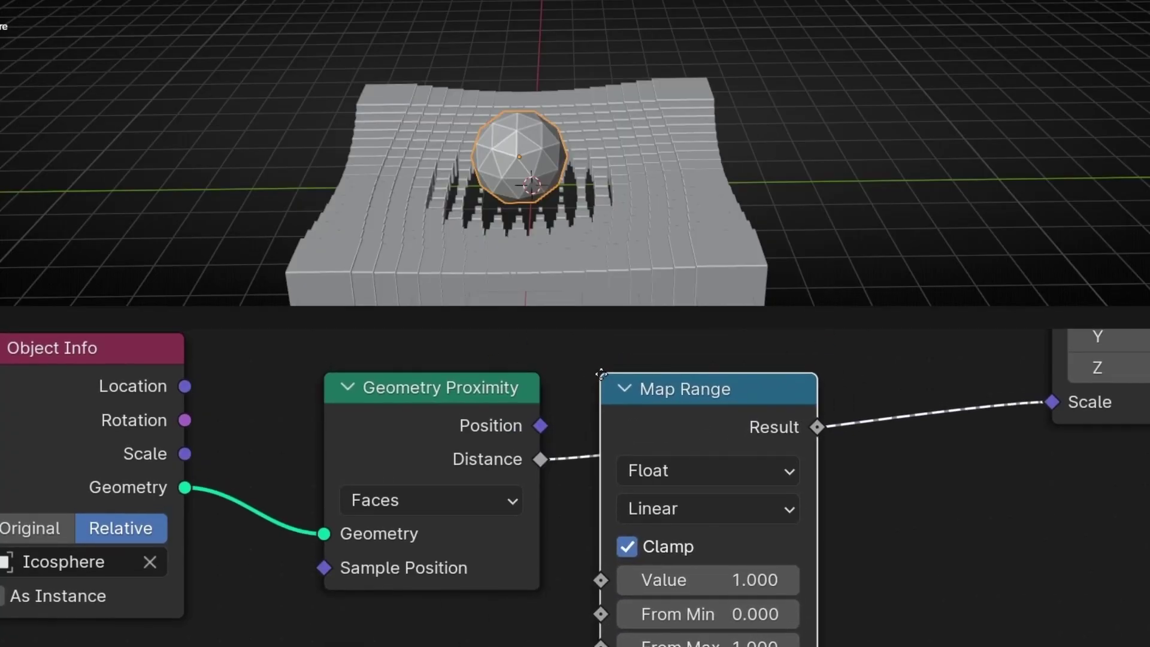
pyautogui.click(730, 376)
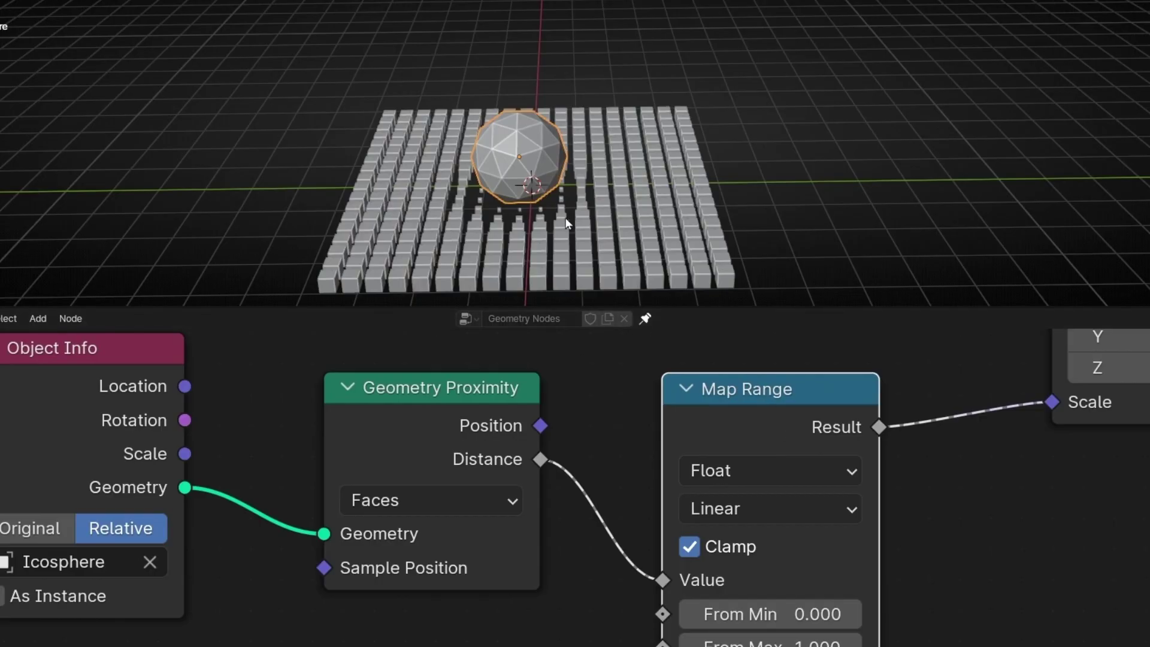
# Move the Geometry Proximity and Map Range nodes closer to the Object Info node and frame the cubes around the icosphere.
pyautogui.keyDown('shift'); pyautogui.moveTo(565, 221); pyautogui.dragTo(559, 181, button='middle'); pyautogui.keyUp('shift')
pyautogui.click(486, 376)
pyautogui.click(250, 398)
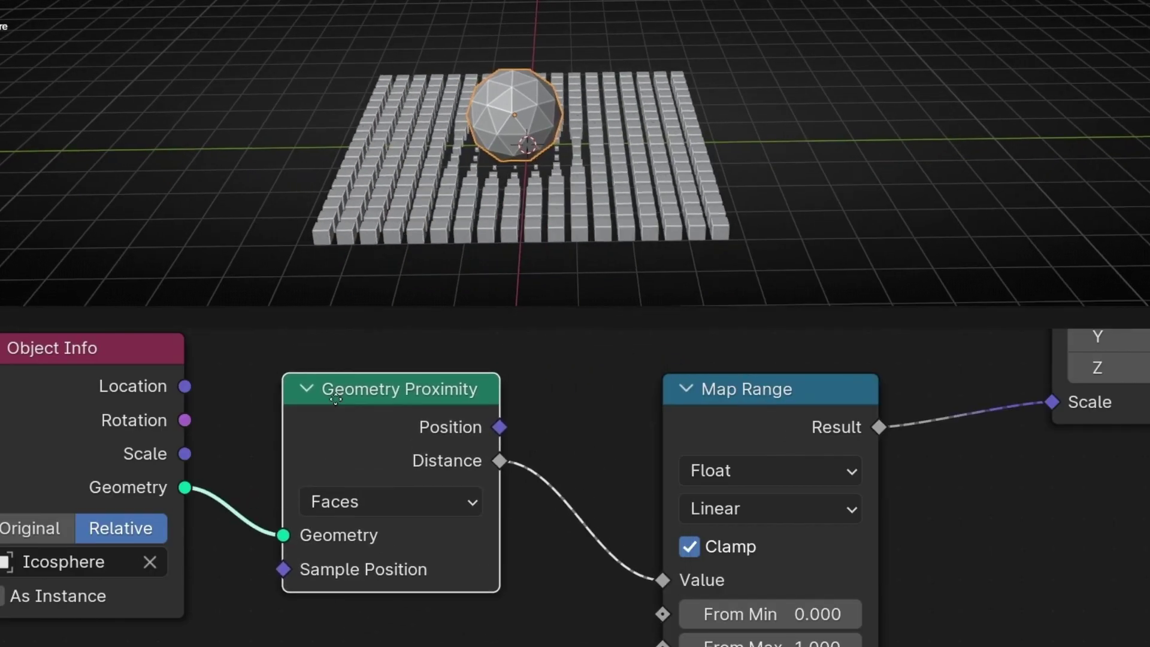
pyautogui.moveTo(730, 416); pyautogui.dragTo(619, 407)
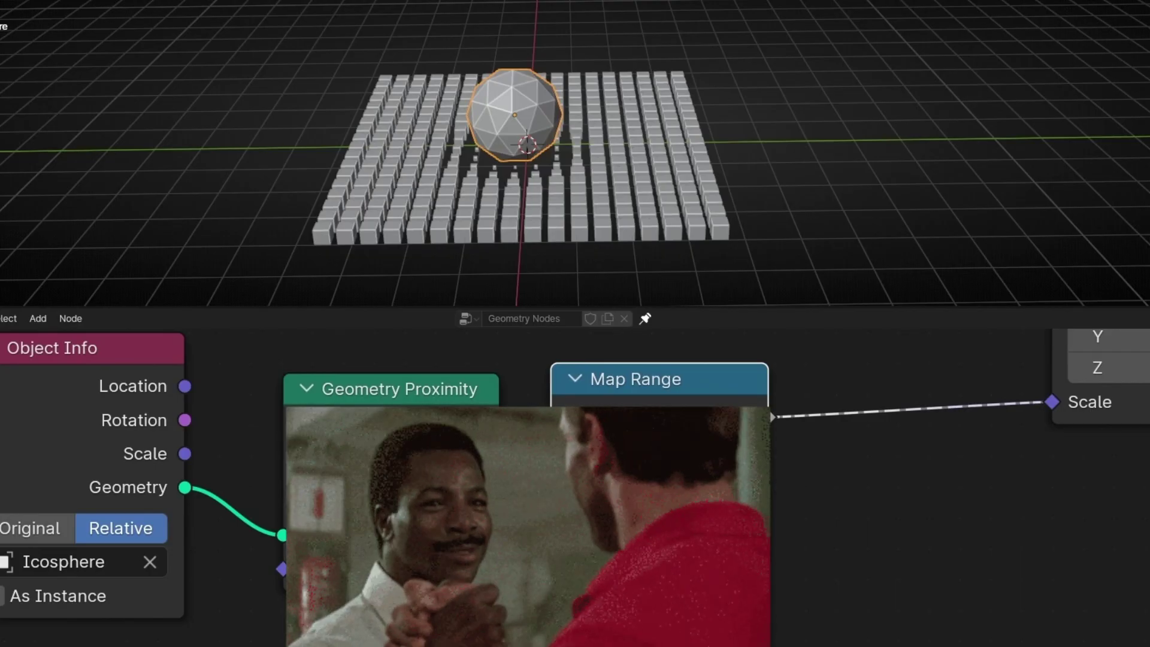
pyautogui.moveTo(584, 189); pyautogui.dragTo(585, 192, button='middle')
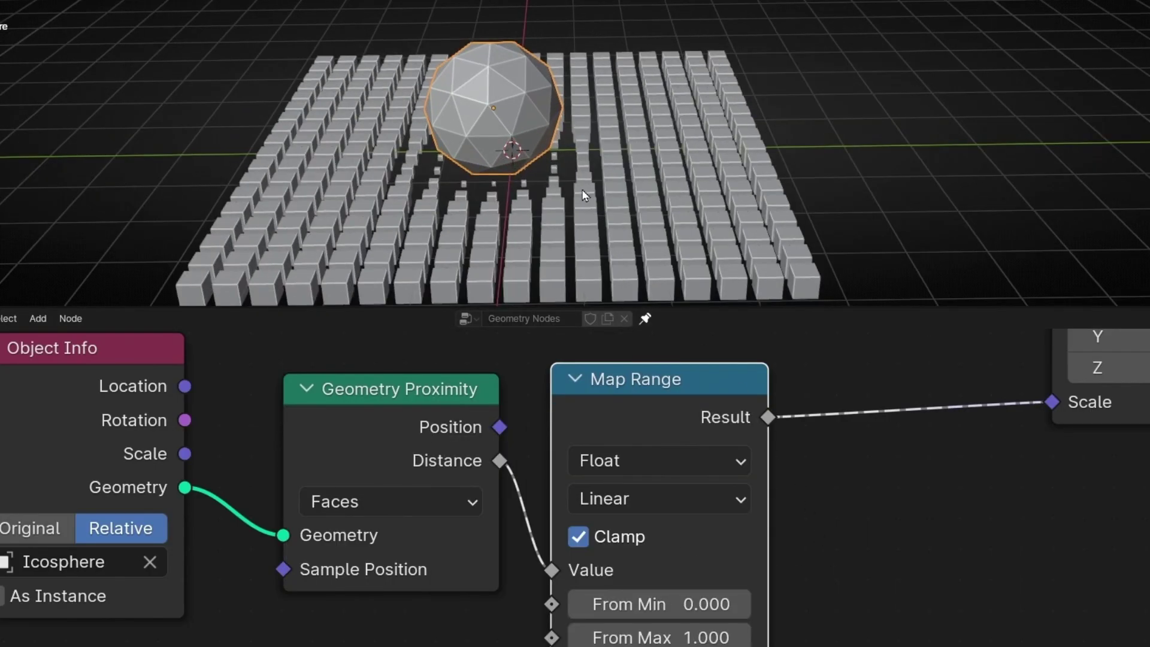
# Scale the icosphere down above the grid of cubes.
pyautogui.press('s')
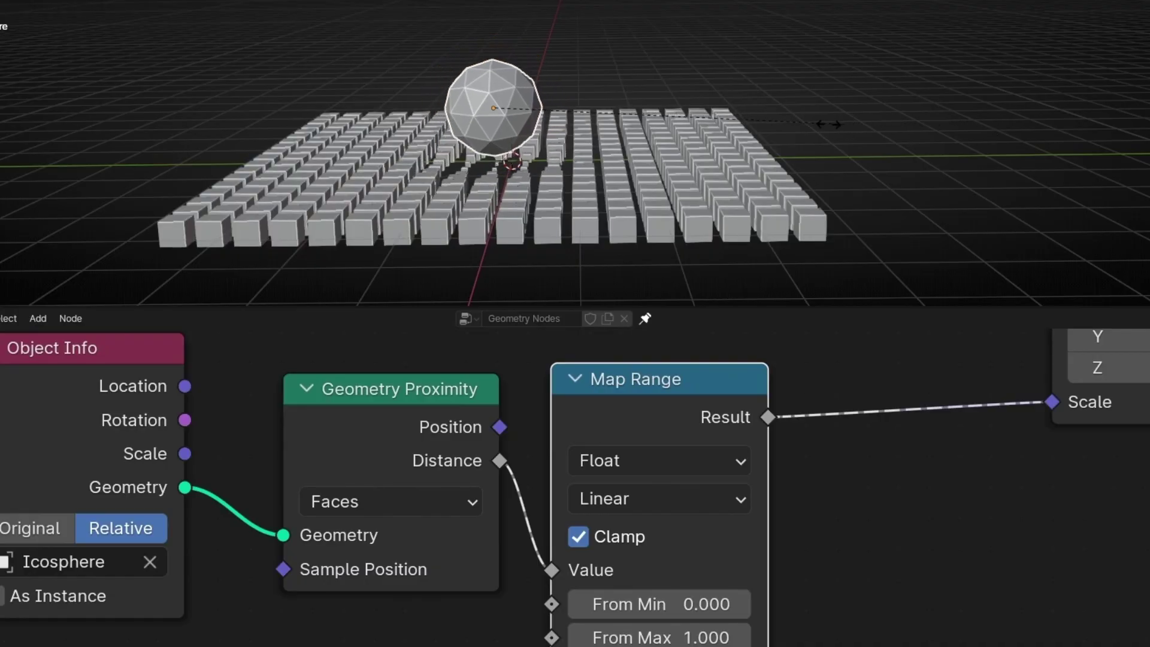
pyautogui.click(609, 168)
pyautogui.moveTo(563, 169); pyautogui.dragTo(640, 192, button='middle')
# Connect a Viewer node to the Map Range Result output and place it below the link to the Scale input.
pyautogui.moveTo(777, 486); pyautogui.dragTo(584, 502, button='middle')
pyautogui.scroll(-1, 590, 504)
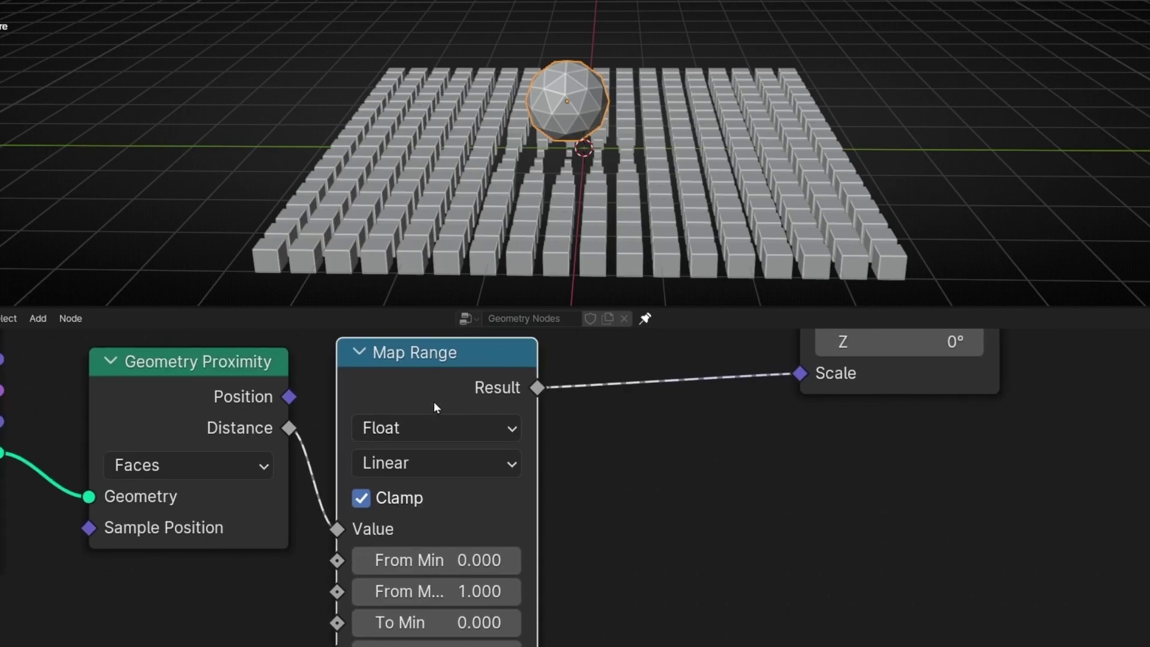
pyautogui.keyDown('ctrl'); pyautogui.keyDown('shift'); pyautogui.click(434, 401); pyautogui.keyUp('shift'); pyautogui.keyUp('ctrl')
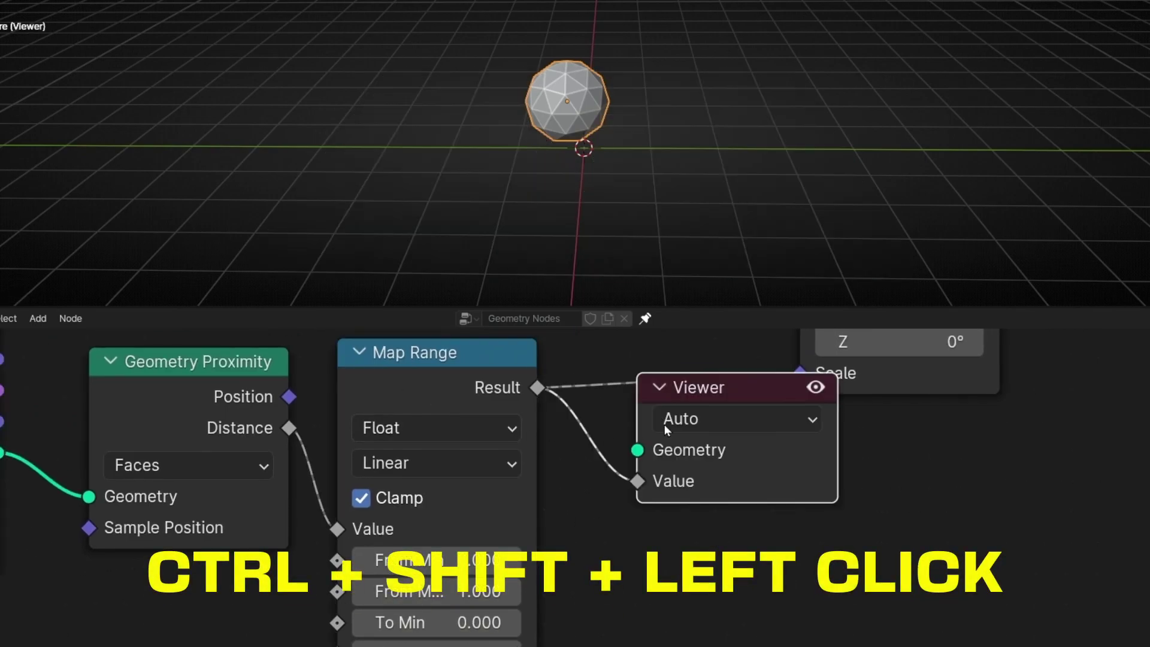
pyautogui.moveTo(756, 387); pyautogui.dragTo(720, 449)
pyautogui.scroll(-2, 712, 452)
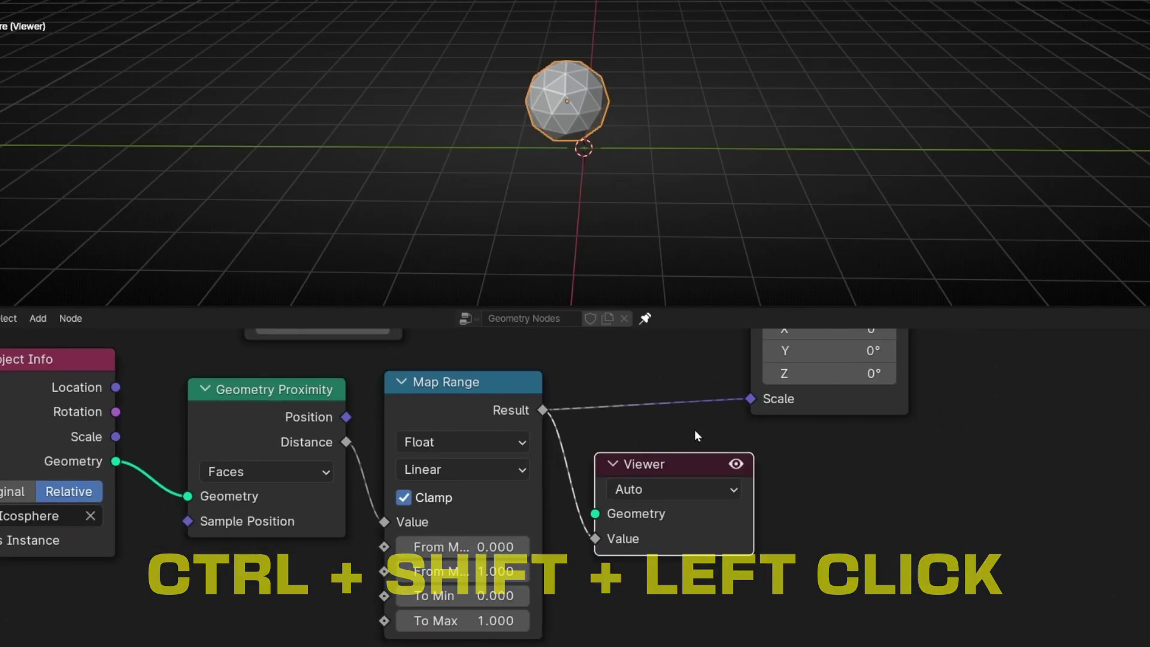
# Connect the Grid node's Mesh output to the Viewer node's Geometry input.
pyautogui.moveTo(583, 492); pyautogui.dragTo(564, 509, button='middle')
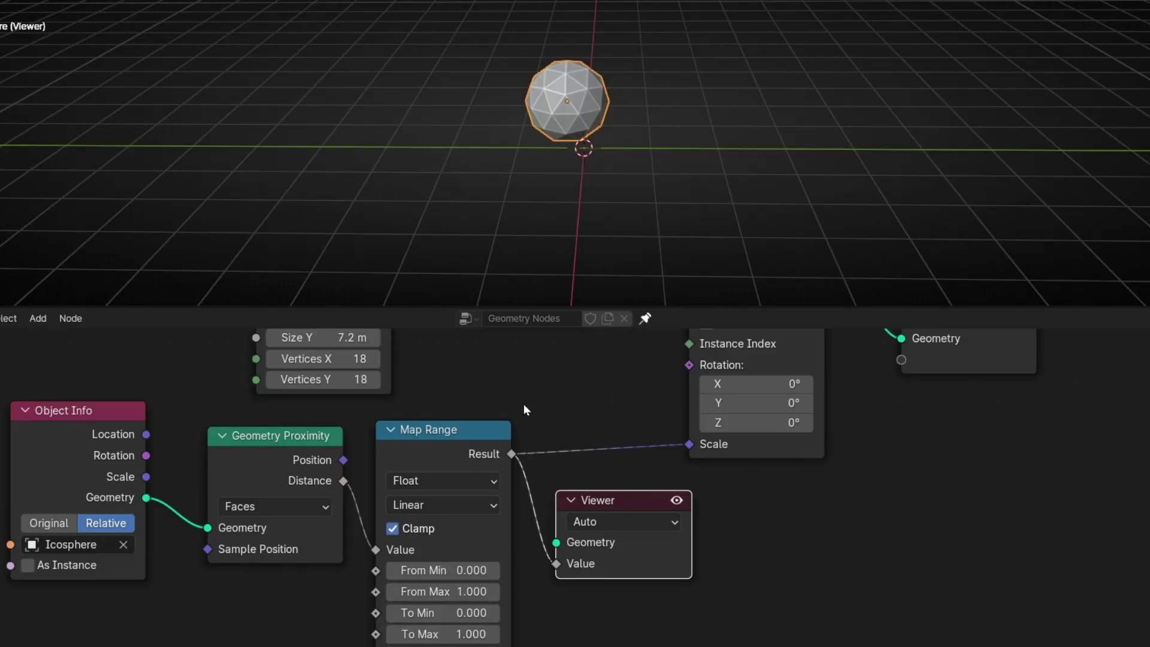
pyautogui.moveTo(523, 410); pyautogui.dragTo(520, 442, button='middle')
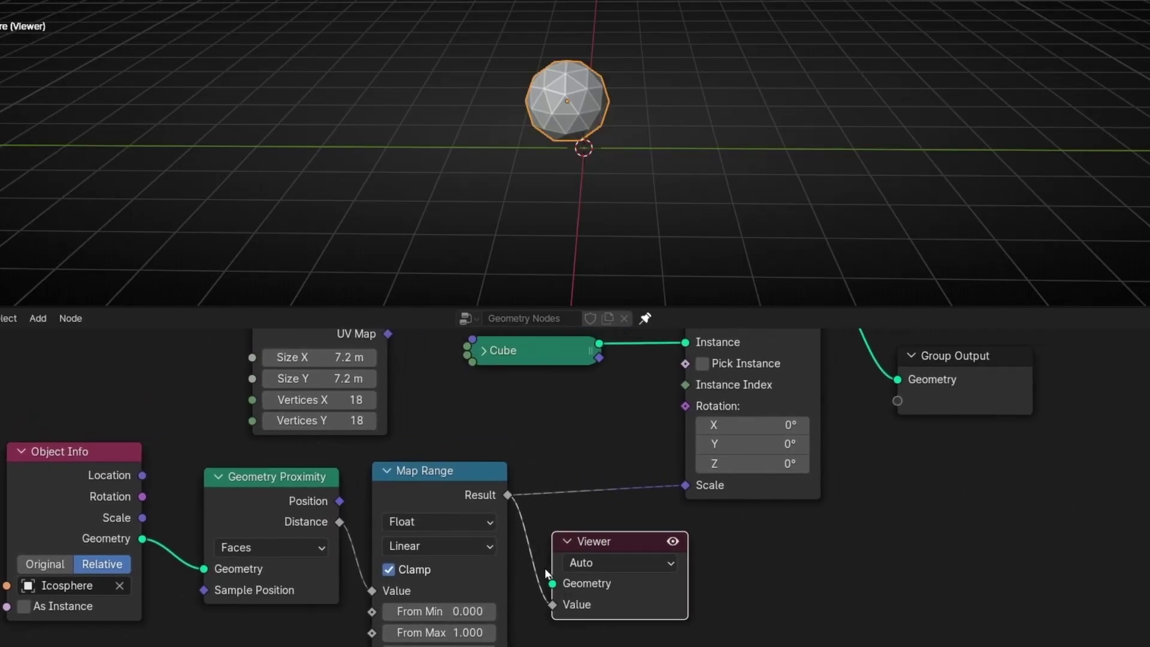
pyautogui.scroll(-1, 454, 423)
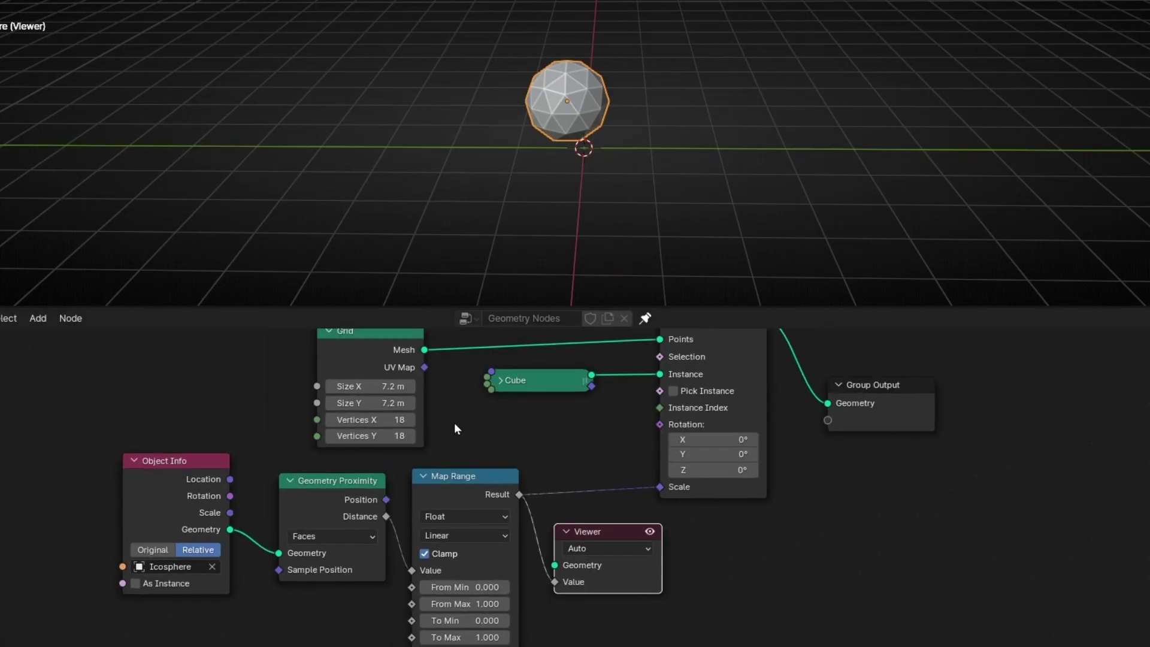
pyautogui.moveTo(424, 350); pyautogui.dragTo(563, 563)
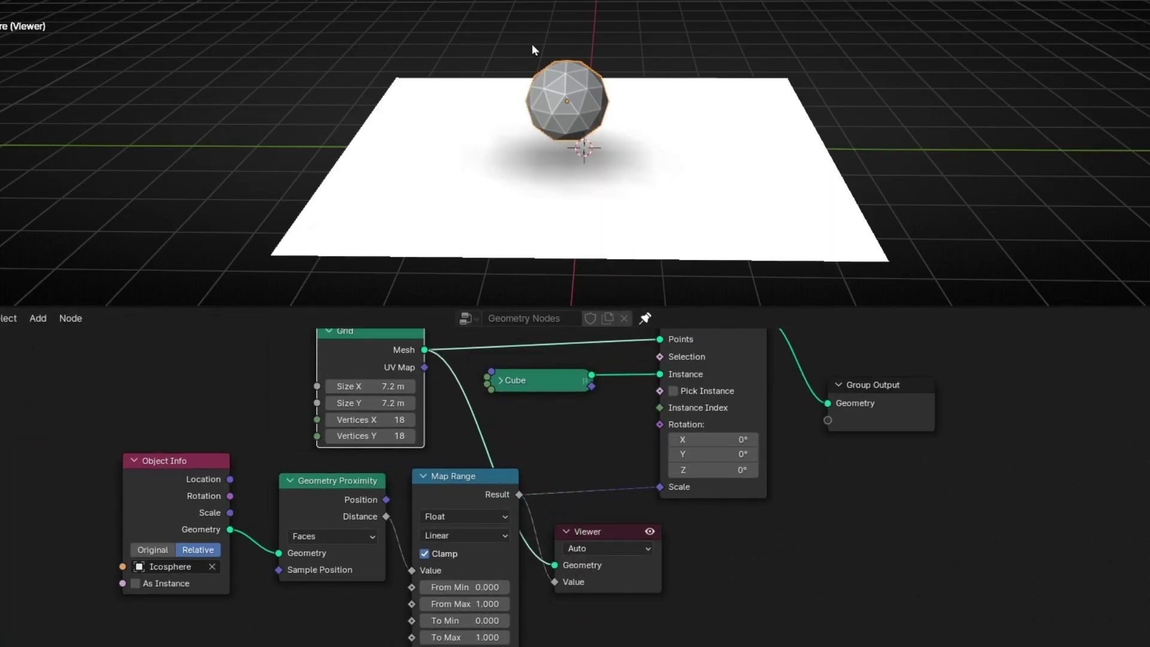
# Lower the icosphere into the previewed plane and raise it above again to examine how the dark falloff responds.
pyautogui.scroll(1, 485, 185)
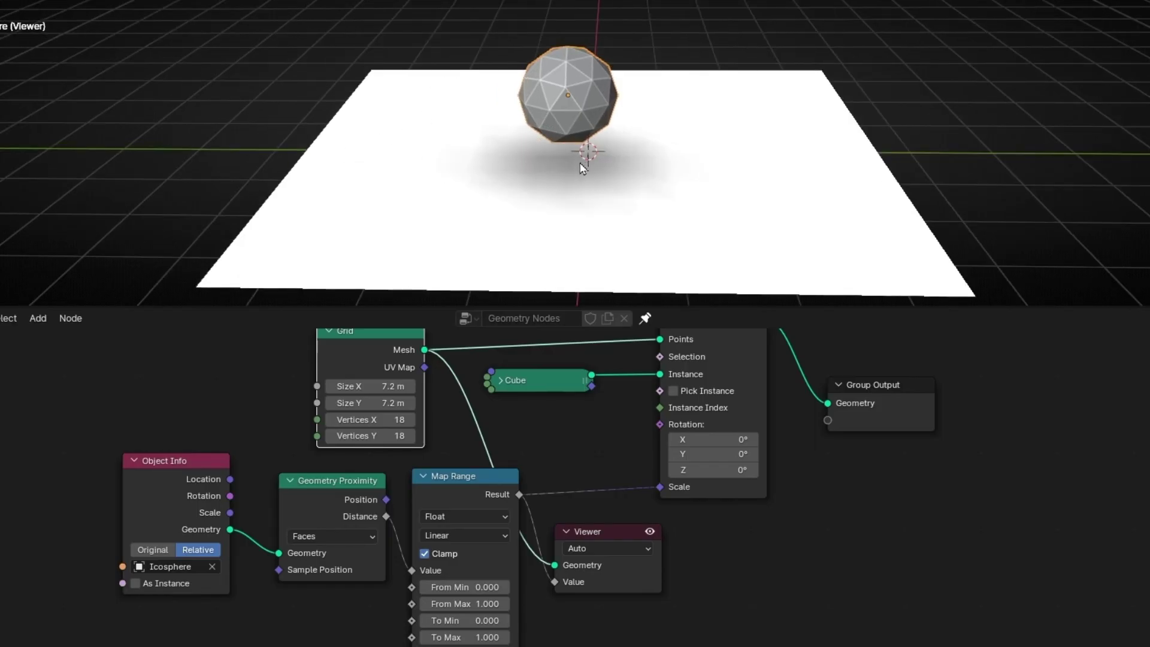
pyautogui.moveTo(574, 113); pyautogui.dragTo(600, 187)
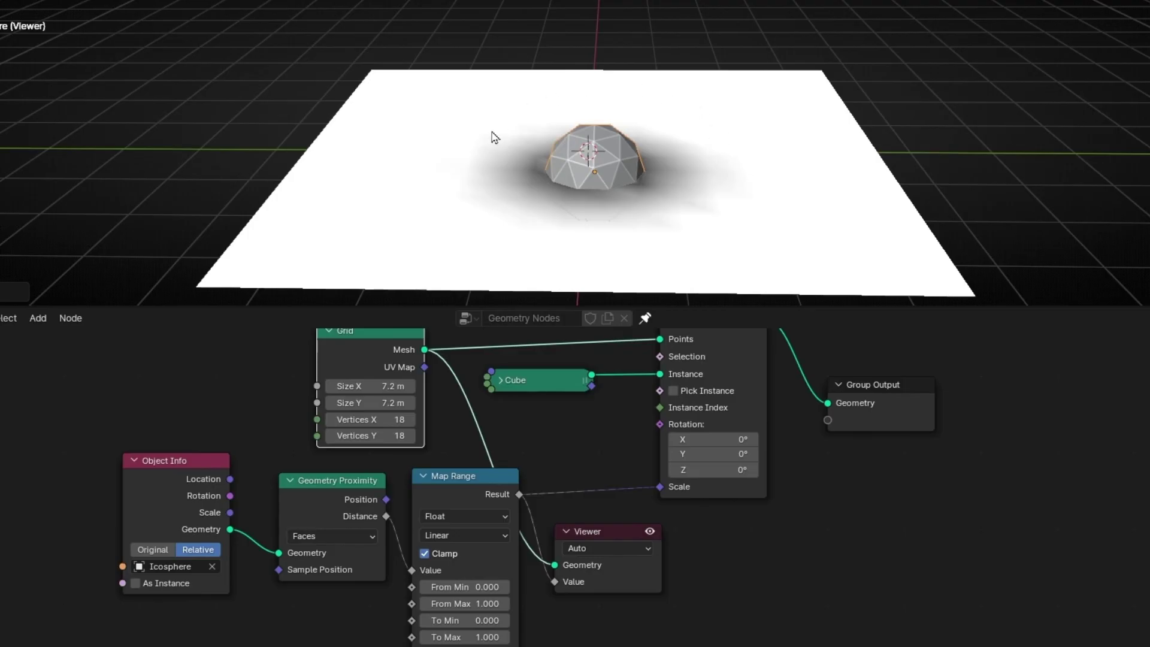
pyautogui.press('g')
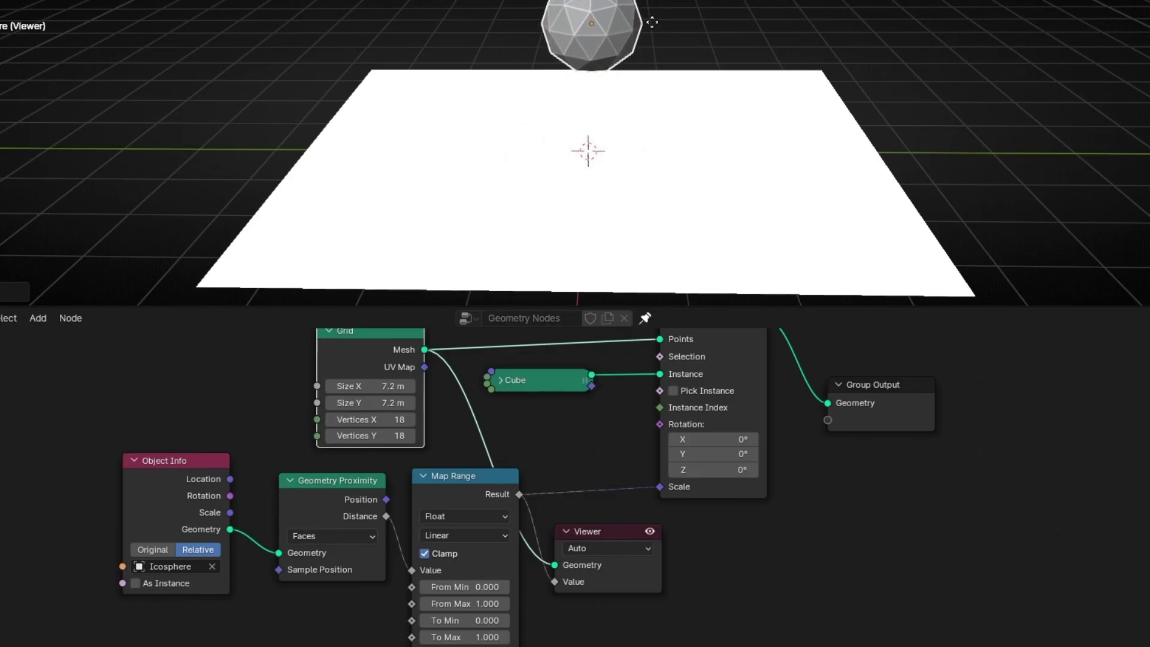
pyautogui.click(652, 25)
# Turn off the Viewer preview and lower the icosphere toward the cubes to inspect their scale up close.
pyautogui.scroll(4, 620, 524)
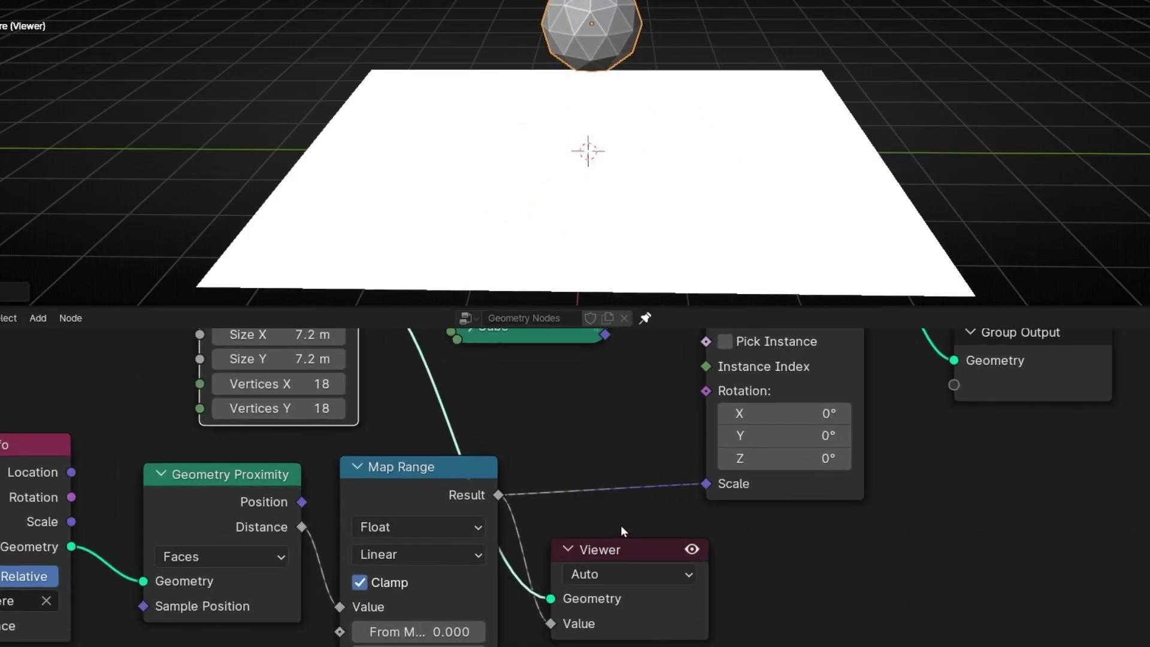
pyautogui.click(635, 482)
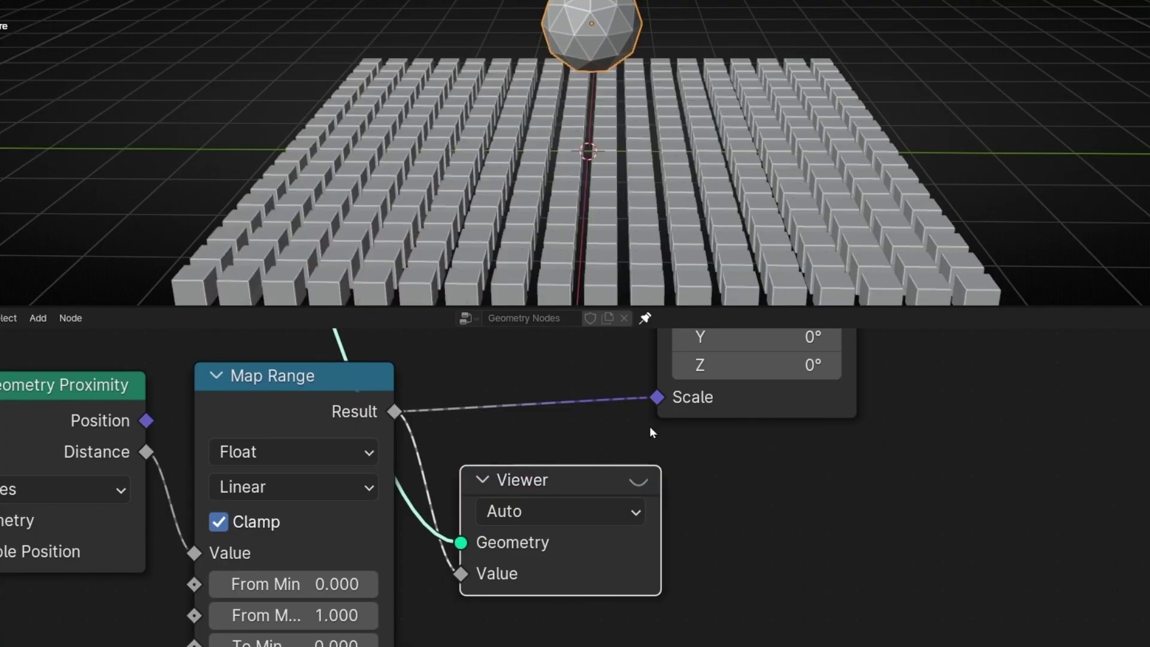
pyautogui.moveTo(622, 193); pyautogui.dragTo(616, 191, button='middle')
pyautogui.press('g')
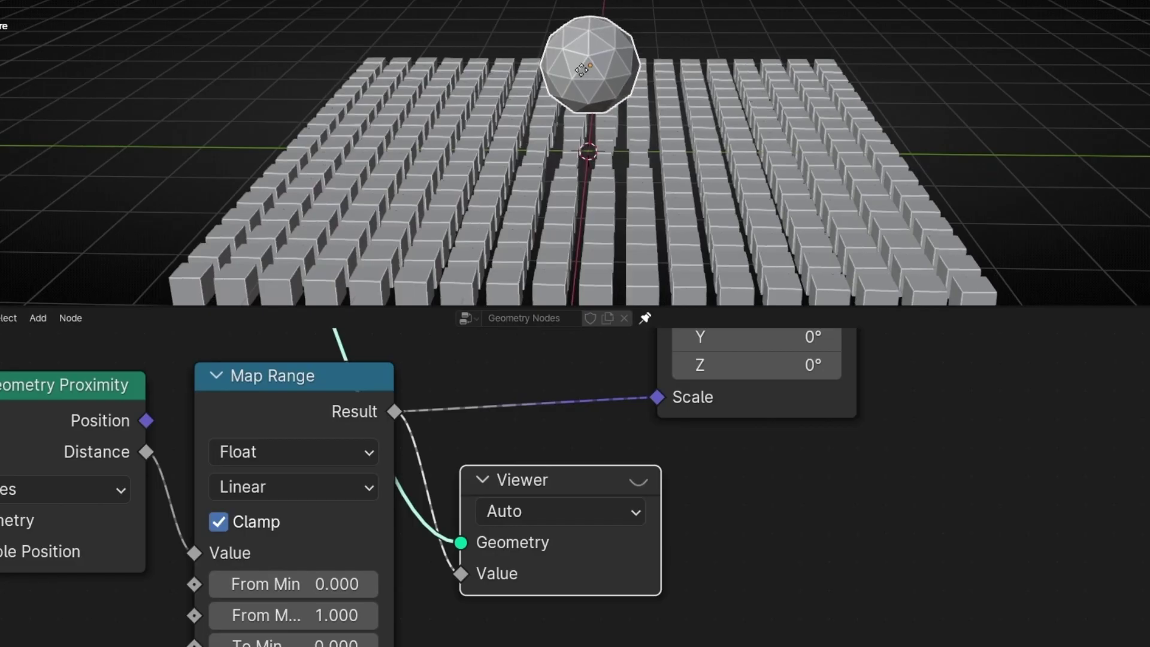
pyautogui.click(581, 88)
pyautogui.scroll(2, 638, 186)
pyautogui.moveTo(639, 191); pyautogui.dragTo(584, 169, button='middle')
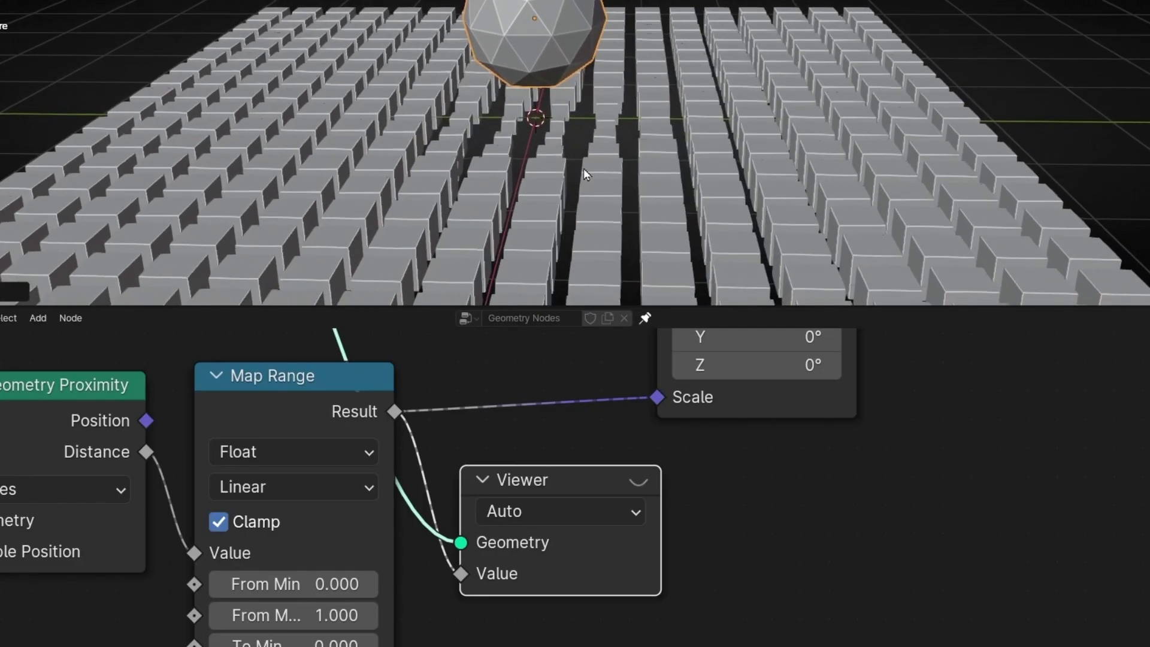
# Toggle the Viewer preview while raising and lowering the icosphere to compare the plane's grayscale falloff with the cubes' scale.
pyautogui.click(637, 483)
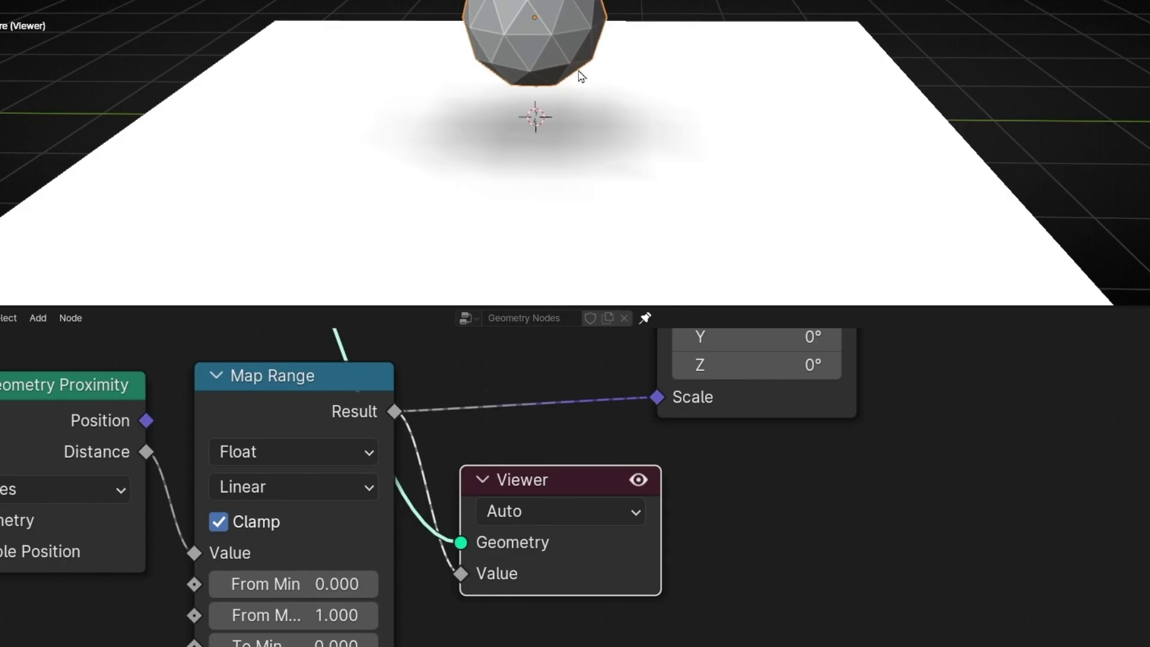
pyautogui.click(639, 480)
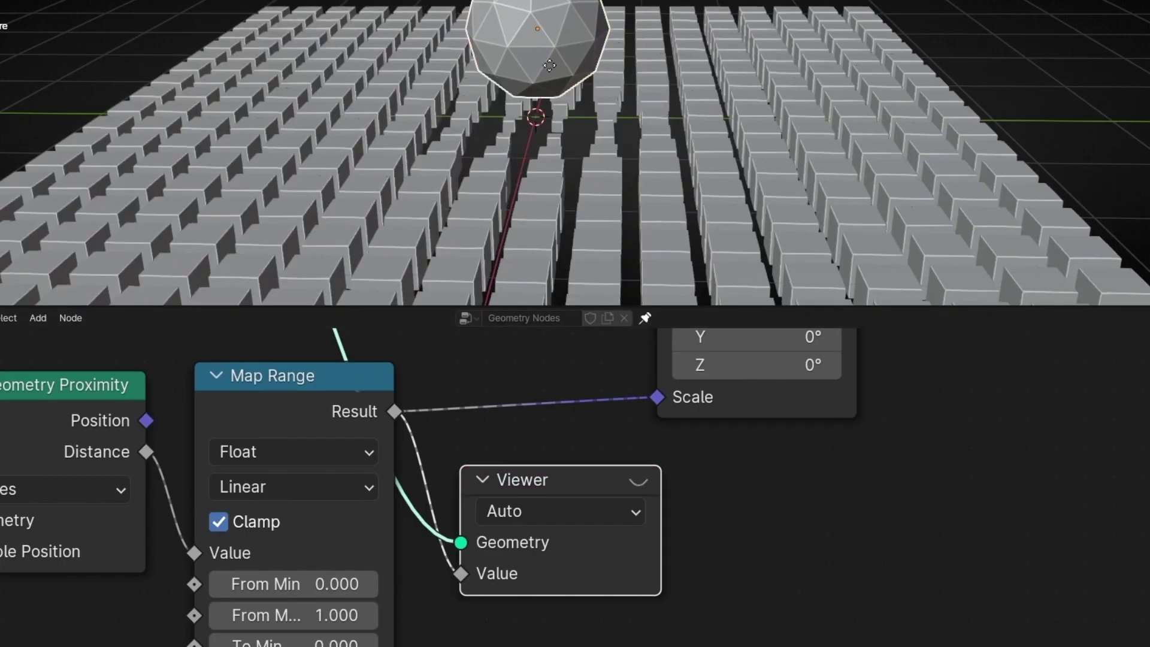
pyautogui.click(637, 483)
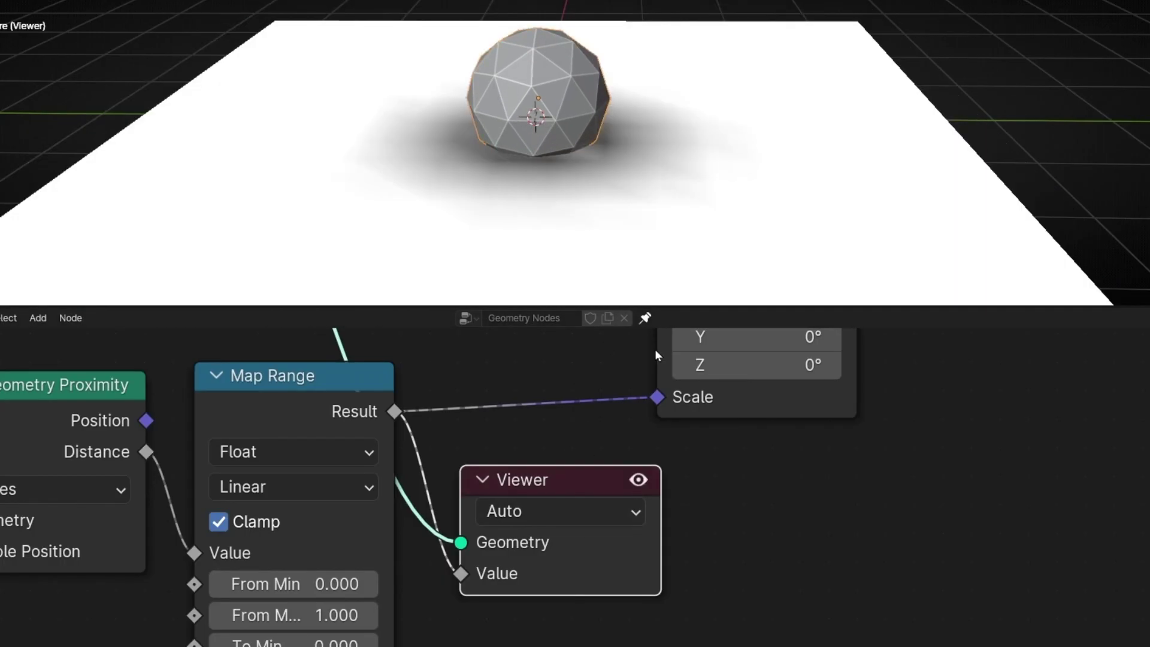
pyautogui.click(638, 479)
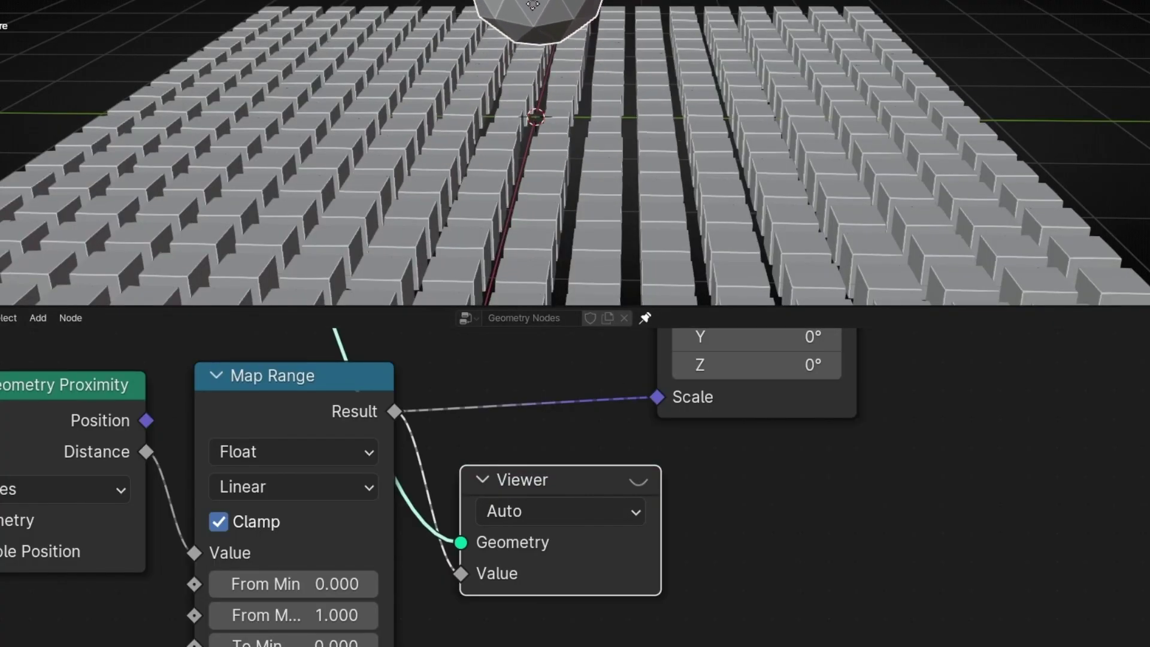
pyautogui.click(533, 2)
pyautogui.click(638, 480)
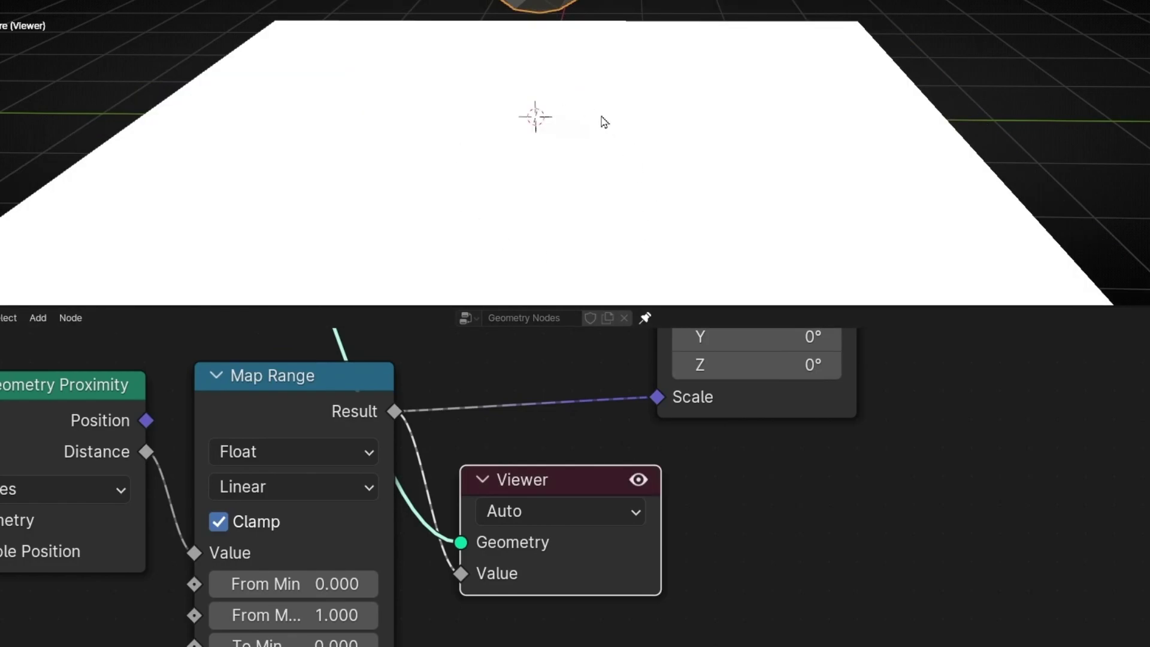
pyautogui.moveTo(552, 5); pyautogui.dragTo(556, 142)
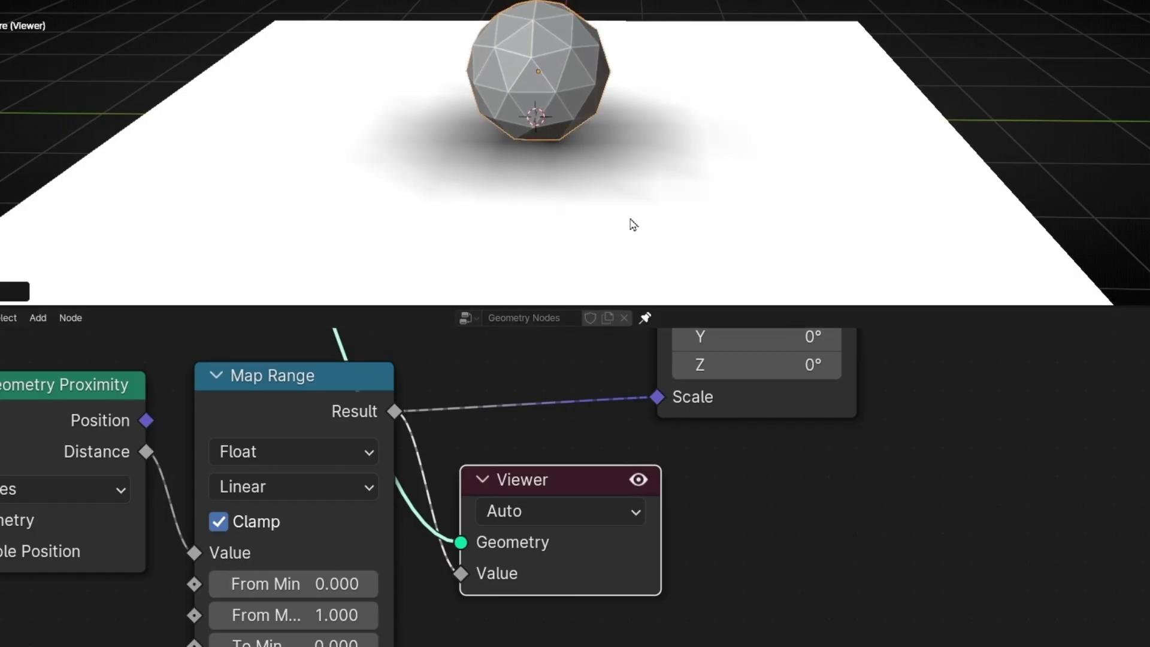
# Move the Viewer node away from the Map Range node and set the Map Range From Max to 3.4.
pyautogui.moveTo(551, 431); pyautogui.dragTo(695, 357, button='middle')
pyautogui.scroll(2, 522, 479)
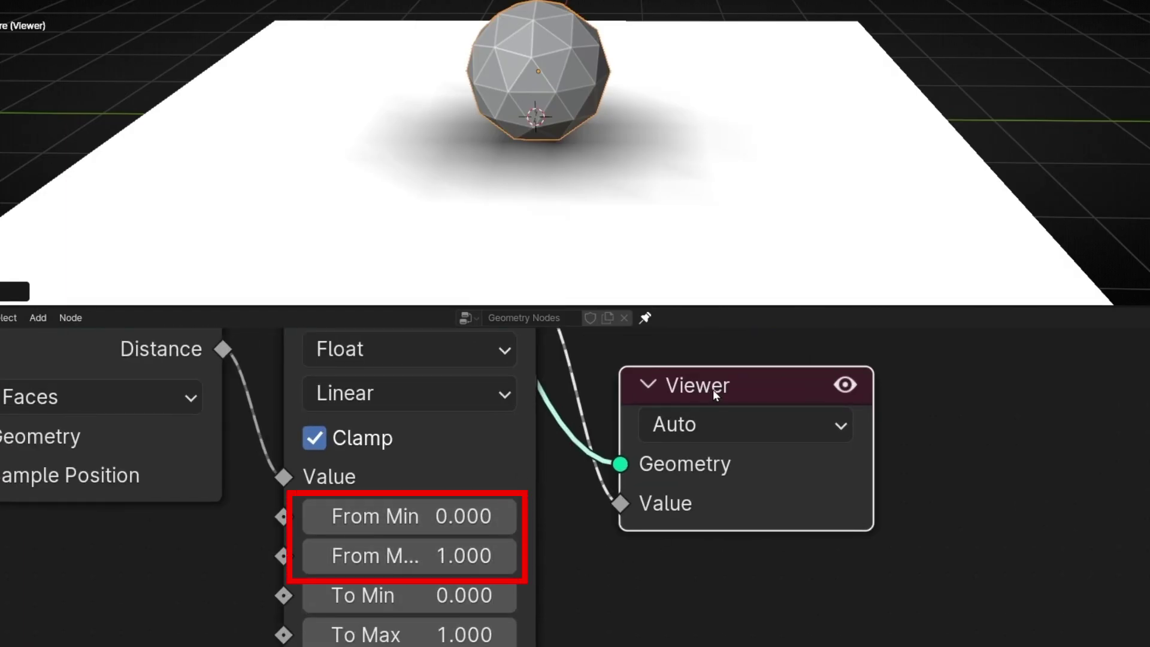
pyautogui.moveTo(713, 389); pyautogui.dragTo(972, 372)
pyautogui.scroll(1, 508, 561)
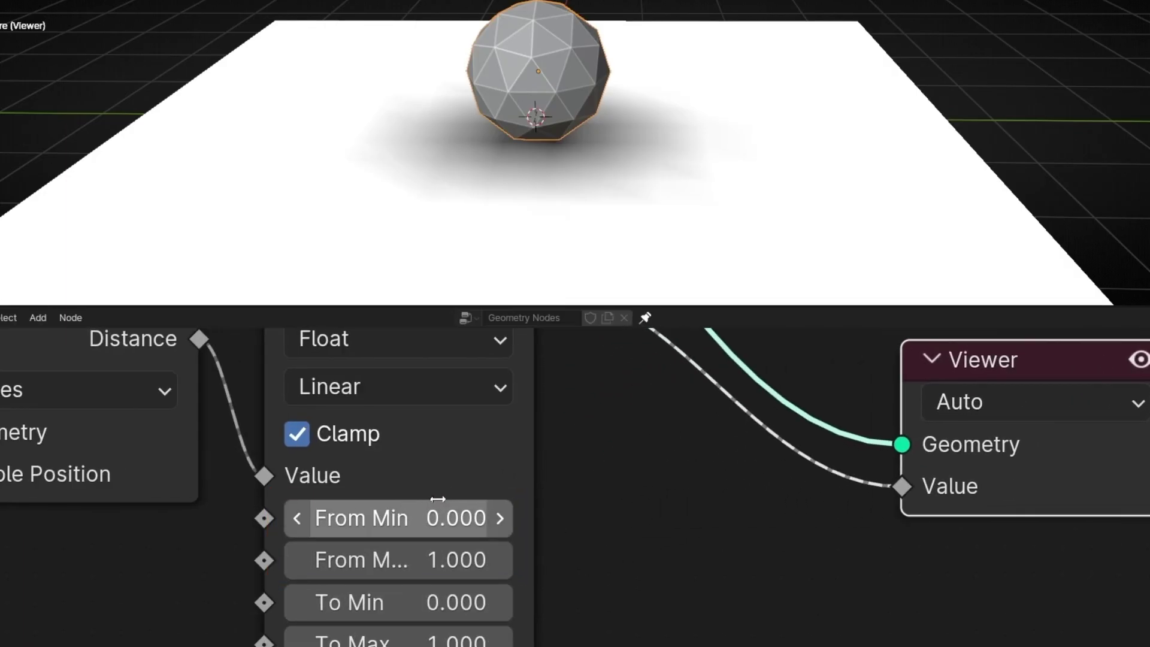
pyautogui.moveTo(439, 461); pyautogui.dragTo(495, 419, button='middle')
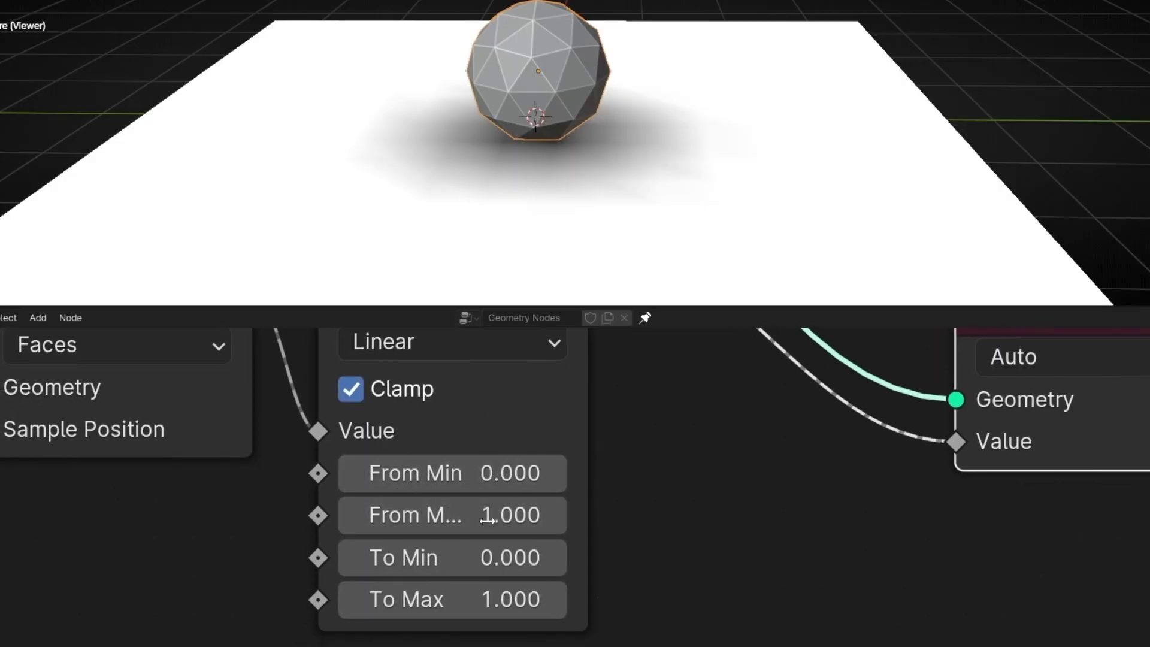
pyautogui.moveTo(456, 515); pyautogui.dragTo(510, 515)
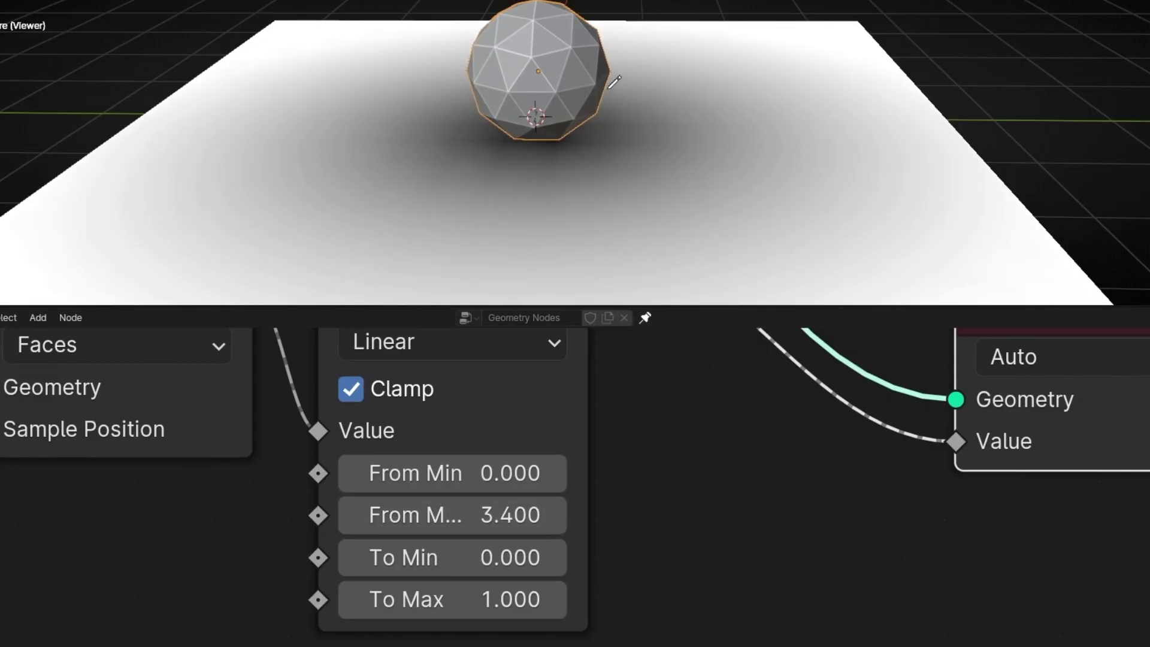
# Circle the falloff area with an annotation, turn off the Viewer preview to compare it with the cubes, and erase the annotation.
pyautogui.moveTo(687, 54)
pyautogui.mouseDown()
pyautogui.moveTo(566, 35)
pyautogui.moveTo(179, 174)
pyautogui.moveTo(788, 238)
pyautogui.moveTo(587, 39)
pyautogui.moveTo(546, 45)
pyautogui.mouseUp()
pyautogui.moveTo(636, 422); pyautogui.dragTo(338, 545, button='middle')
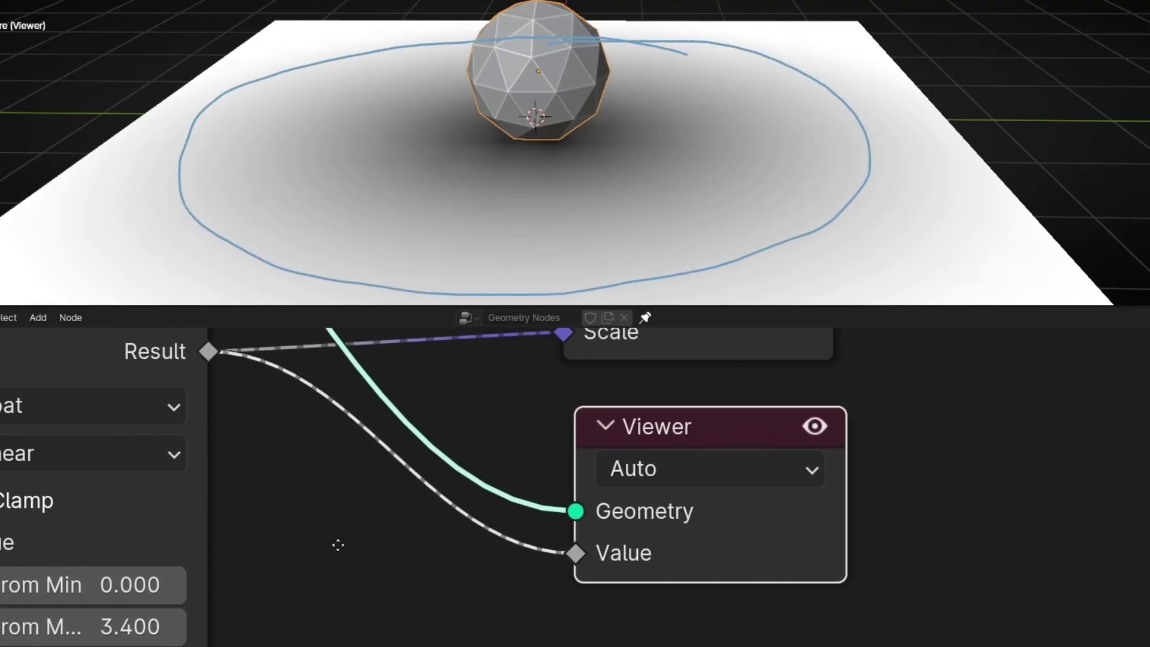
pyautogui.click(815, 427)
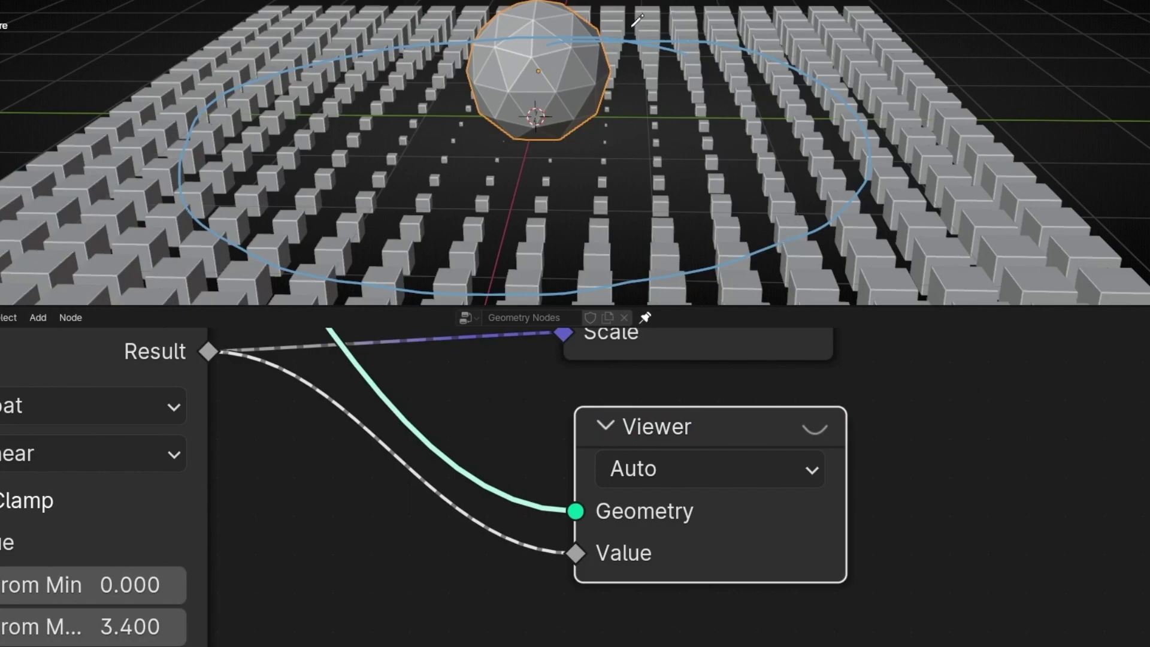
pyautogui.moveTo(606, 41)
pyautogui.keyDown('ctrl'); pyautogui.mouseDown()
pyautogui.moveTo(605, 264)
pyautogui.moveTo(803, 102)
pyautogui.mouseUp(); pyautogui.keyUp('ctrl')
# Move the icosphere across the grid to test the wider falloff and settle it at the middle of the cubes.
pyautogui.scroll(-5, 585, 136)
pyautogui.moveTo(585, 136); pyautogui.dragTo(569, 146, button='middle')
pyautogui.press('g')
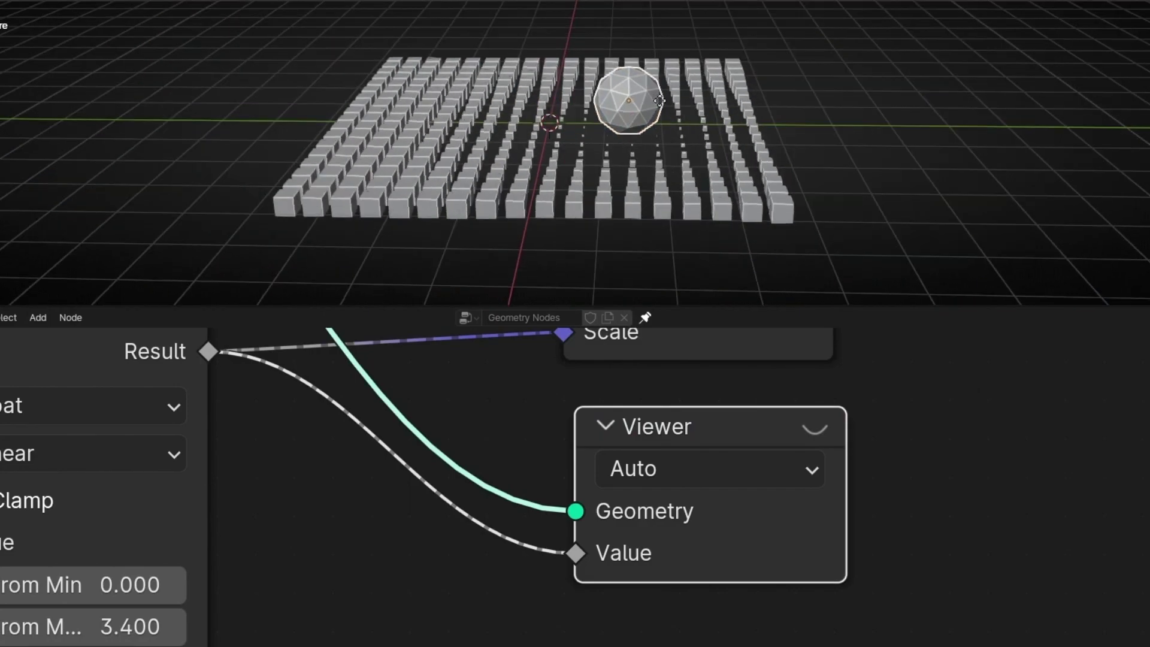
pyautogui.rightClick(500, 139)
pyautogui.scroll(3, 500, 139)
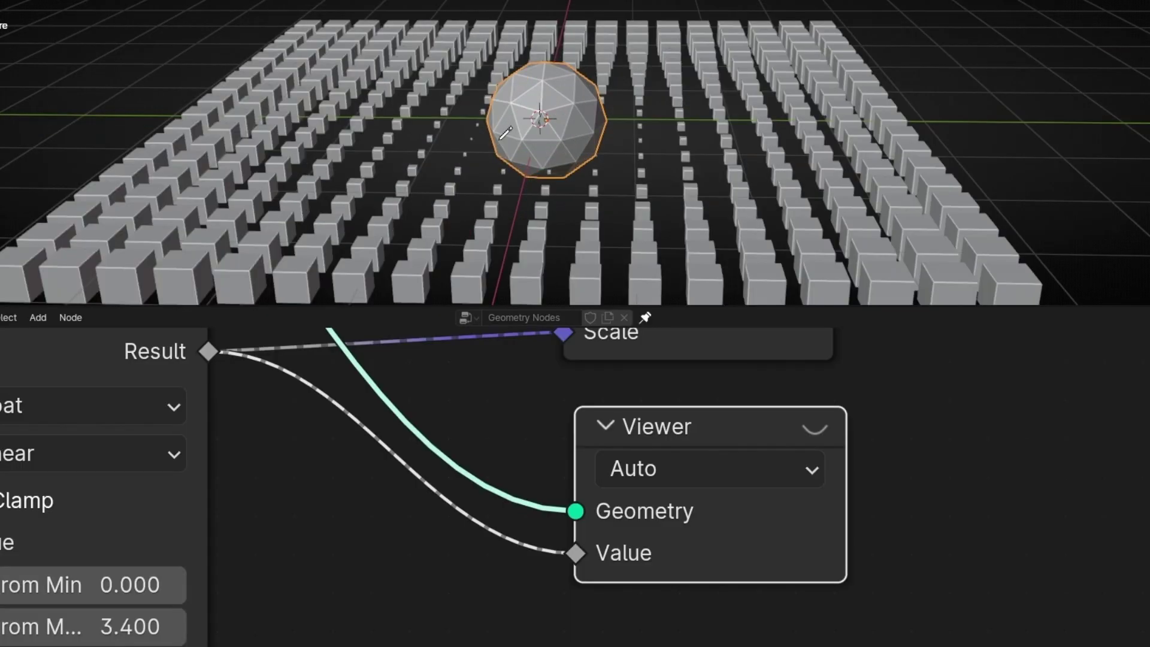
# Turn on the Viewer preview, annotate the distance from the icosphere's center to the falloff's outer edge, and erase the annotations.
pyautogui.click(815, 430)
pyautogui.moveTo(192, 151); pyautogui.dragTo(177, 64)
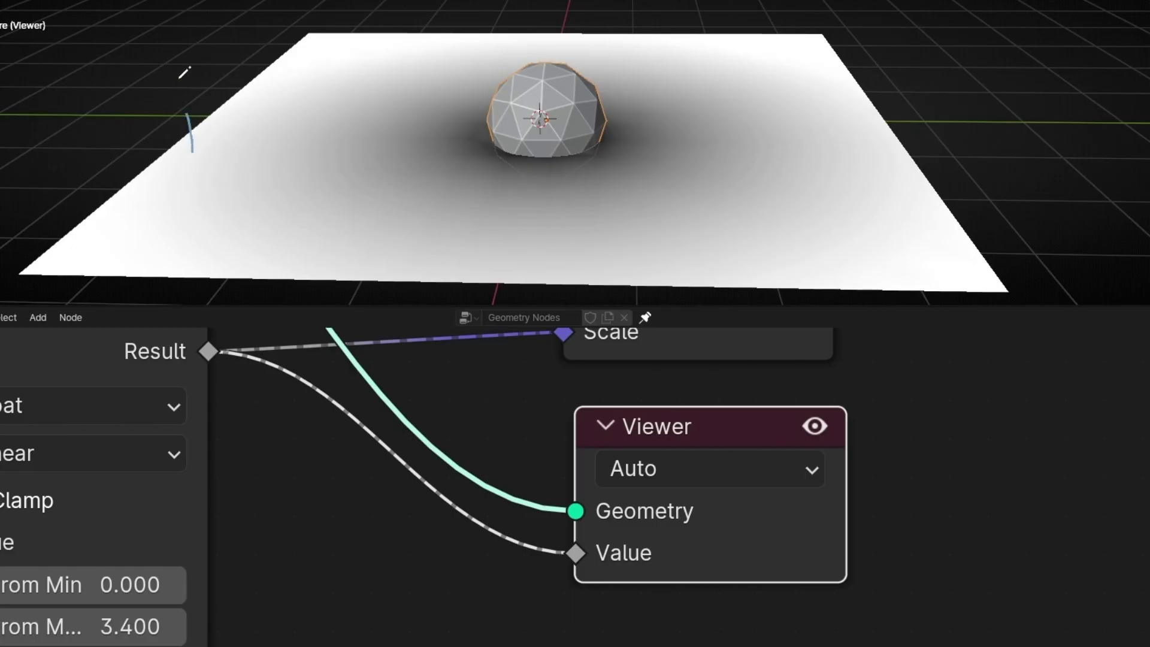
pyautogui.moveTo(548, 89); pyautogui.dragTo(527, 84)
pyautogui.moveTo(213, 126)
pyautogui.mouseDown()
pyautogui.moveTo(455, 133)
pyautogui.moveTo(221, 129)
pyautogui.mouseUp()
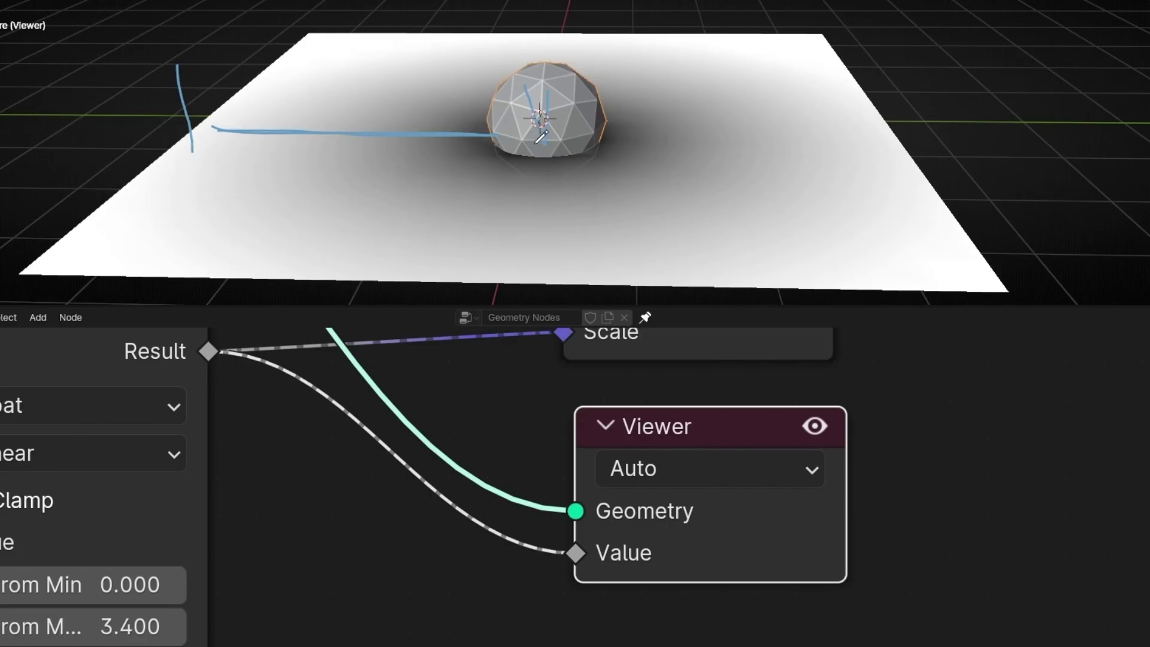
pyautogui.moveTo(542, 142); pyautogui.dragTo(203, 134, button='right')
# Try a Map Range From Max of 9.8 and reduce it to 3.5.
pyautogui.moveTo(267, 489); pyautogui.dragTo(454, 405, button='middle')
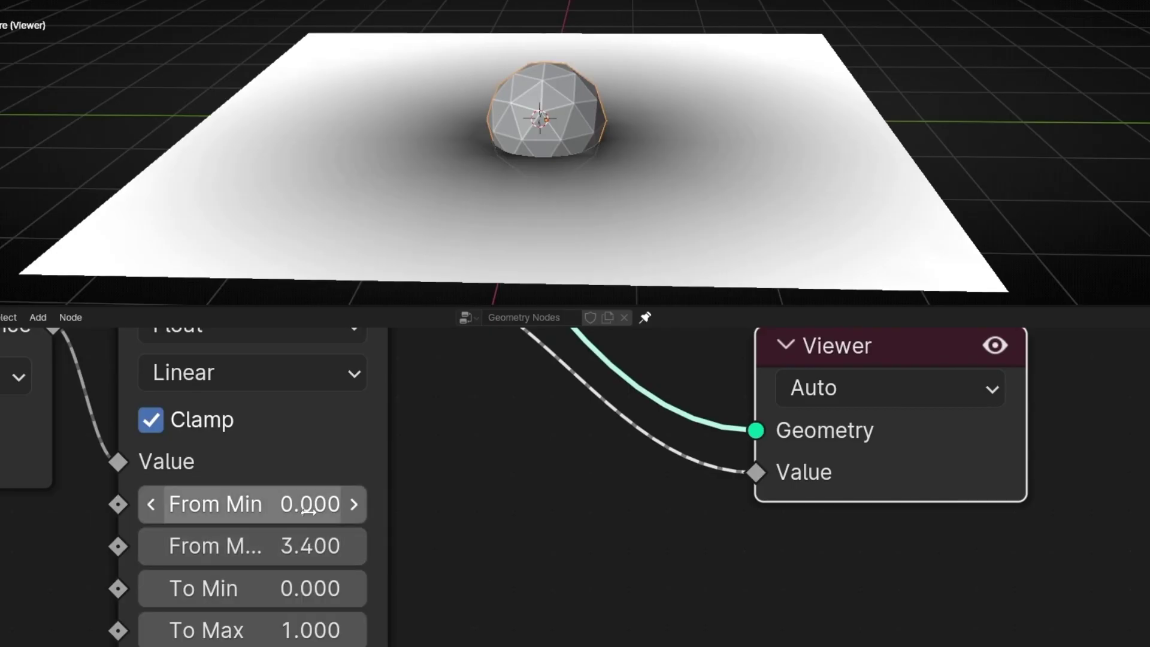
pyautogui.moveTo(300, 550); pyautogui.dragTo(396, 164)
pyautogui.moveTo(484, 167)
pyautogui.mouseDown()
pyautogui.moveTo(72, 230)
pyautogui.moveTo(24, 224)
pyautogui.moveTo(147, 274)
pyautogui.mouseUp()
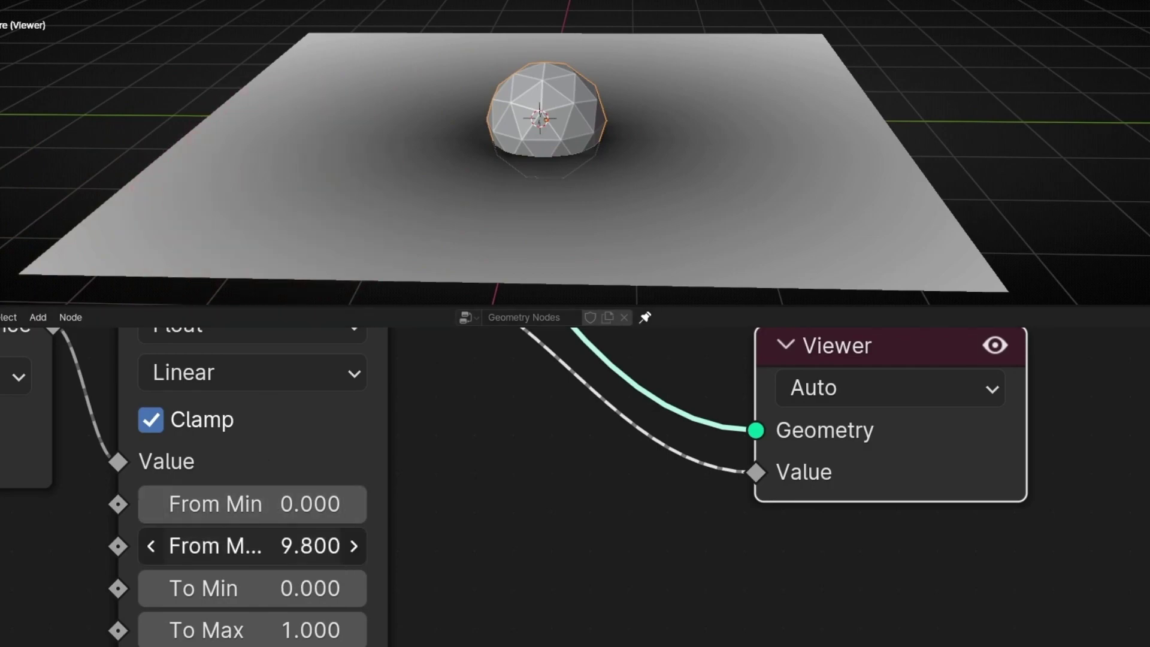
pyautogui.moveTo(275, 545); pyautogui.dragTo(182, 545)
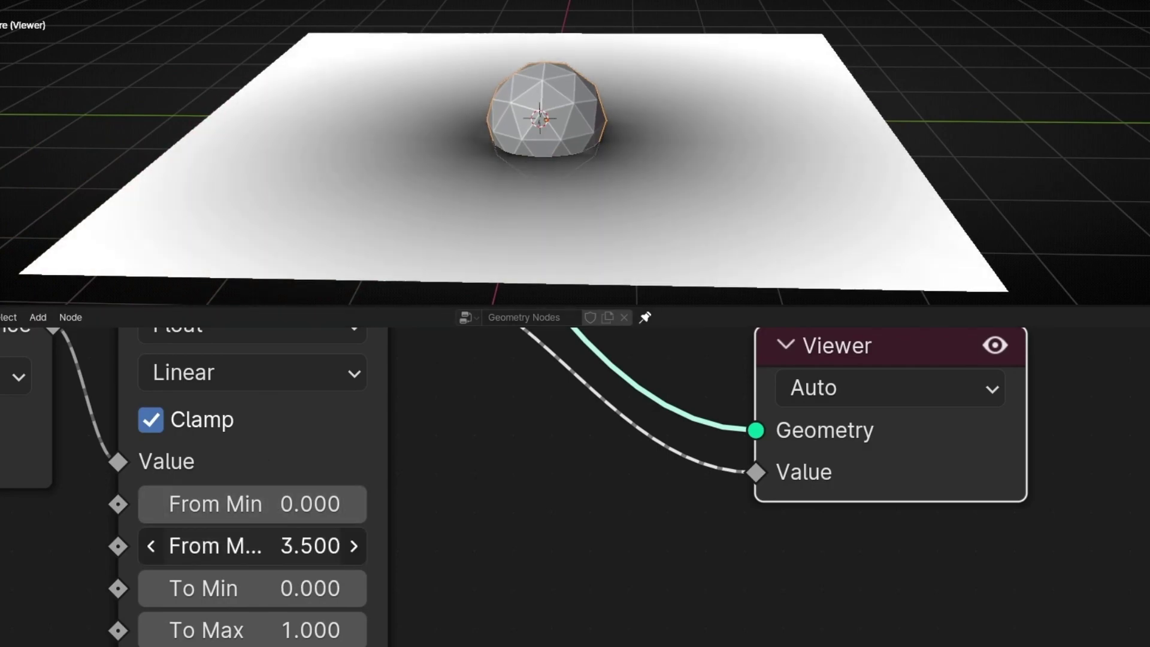
# Mark two spots in the falloff beside the icosphere with annotations and set the Map Range From Min to 2.1.
pyautogui.moveTo(240, 150); pyautogui.dragTo(231, 146)
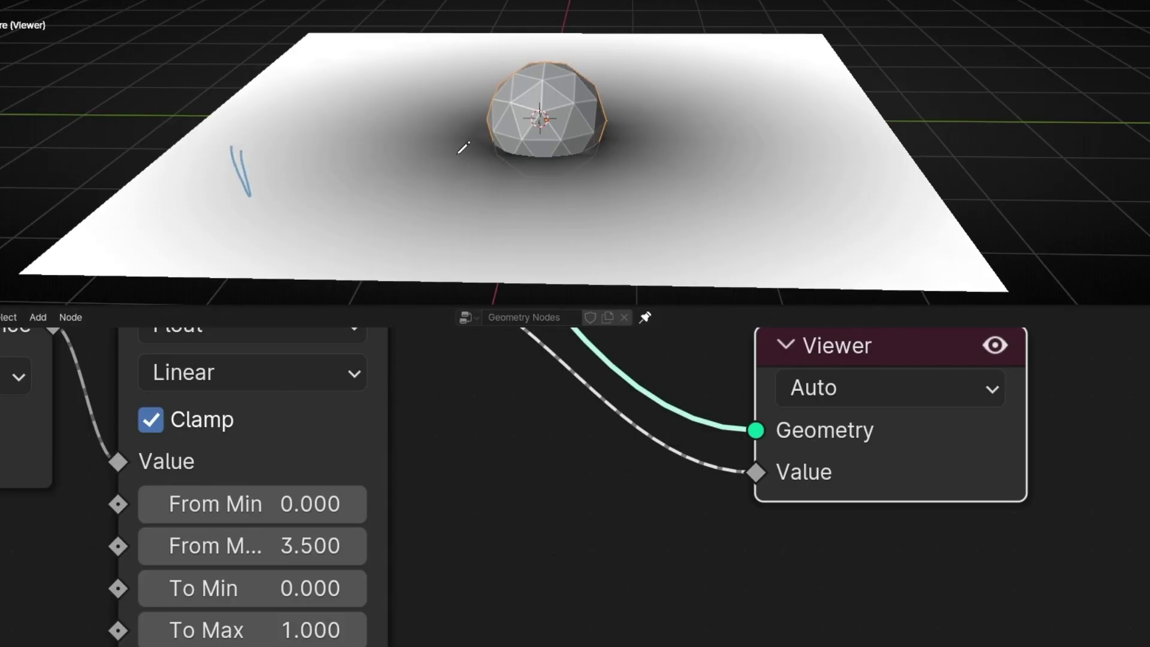
pyautogui.moveTo(324, 149)
pyautogui.mouseDown()
pyautogui.moveTo(329, 176)
pyautogui.moveTo(312, 150)
pyautogui.mouseUp()
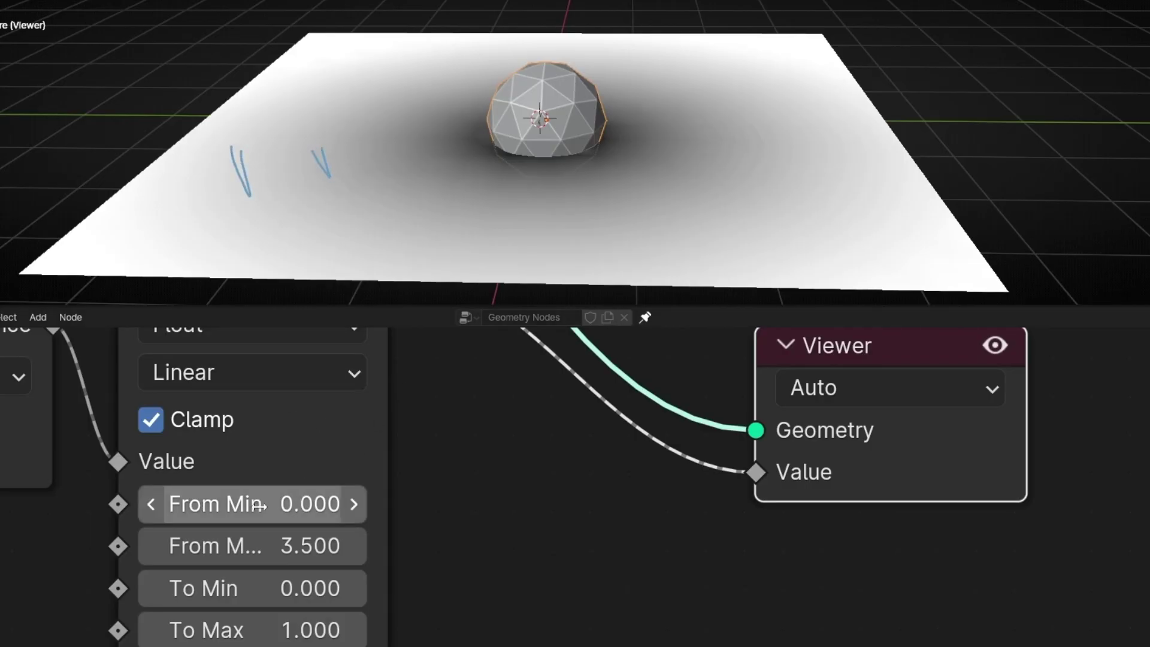
pyautogui.moveTo(258, 506); pyautogui.dragTo(292, 506)
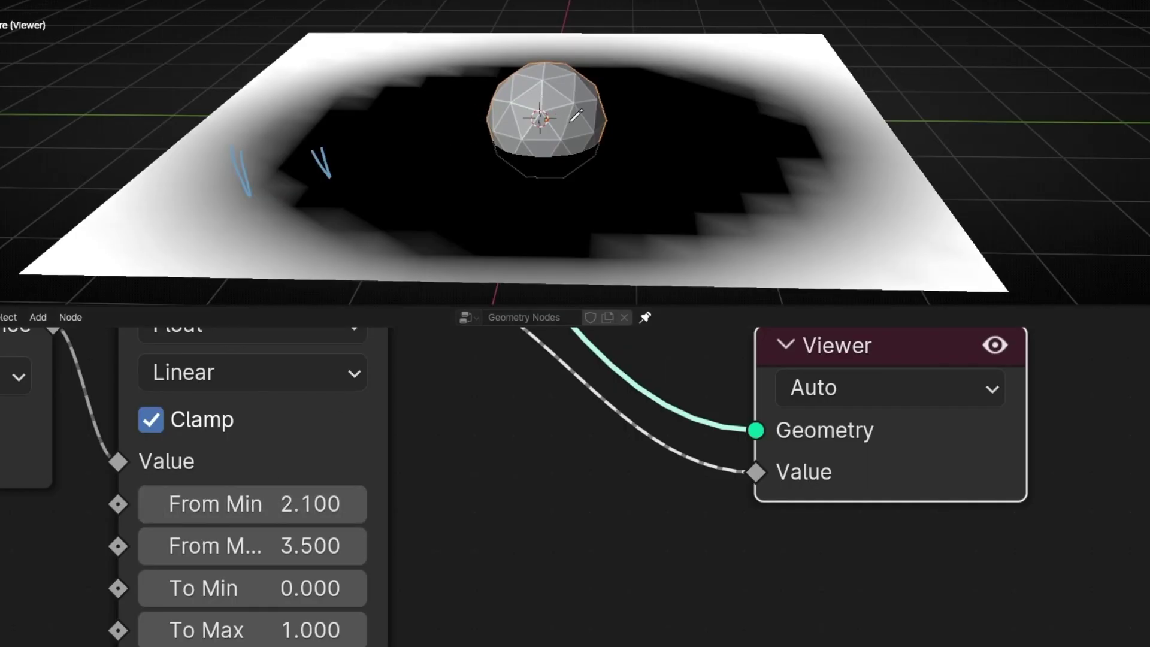
# Annotate the black area around the icosphere, the gradient edge and the white outer zone, and erase all annotations.
pyautogui.moveTo(542, 87)
pyautogui.mouseDown()
pyautogui.moveTo(455, 192)
pyautogui.moveTo(432, 174)
pyautogui.moveTo(526, 176)
pyautogui.mouseUp()
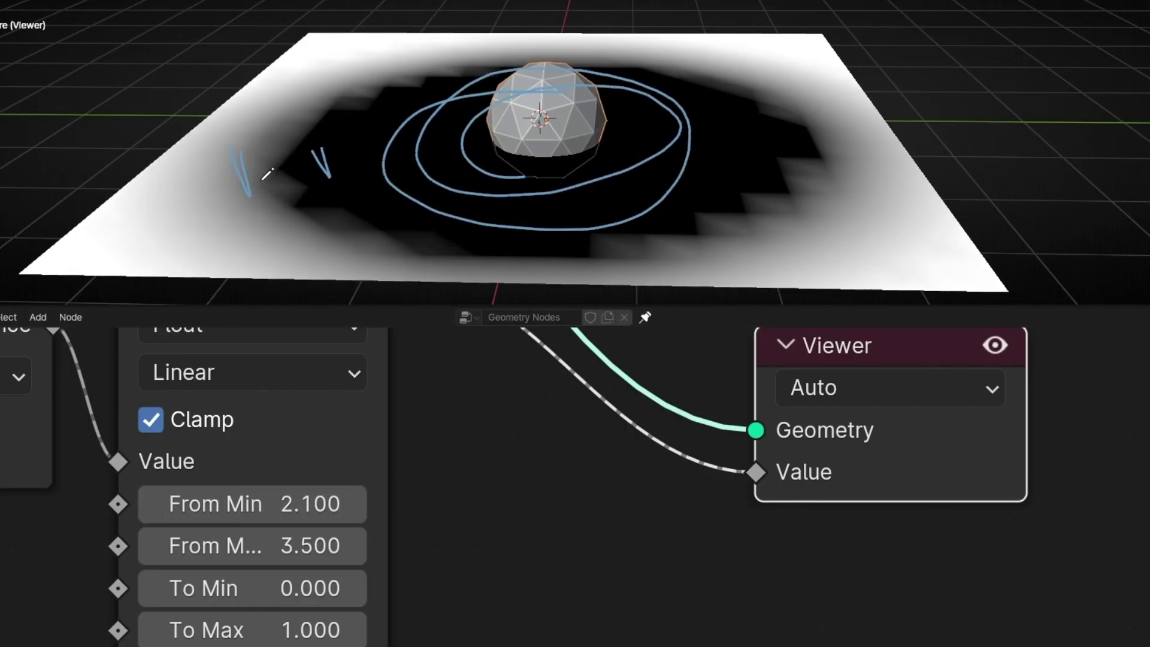
pyautogui.moveTo(262, 179); pyautogui.dragTo(308, 178)
pyautogui.moveTo(90, 197)
pyautogui.mouseDown()
pyautogui.moveTo(42, 128)
pyautogui.moveTo(96, 221)
pyautogui.mouseUp()
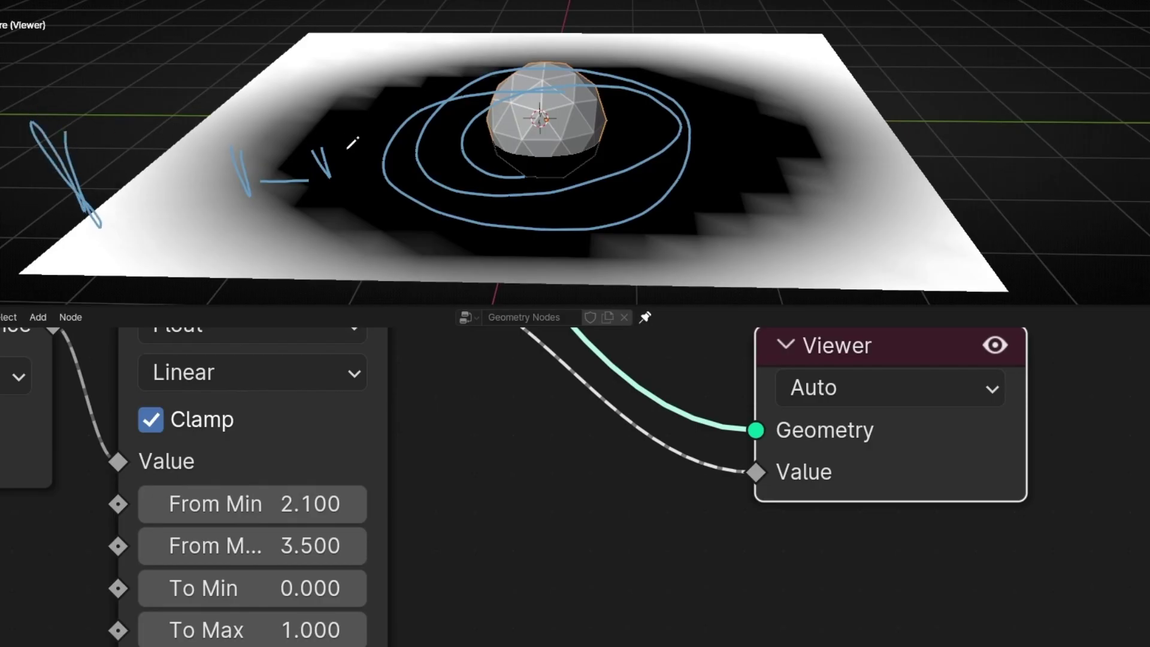
pyautogui.moveTo(408, 103); pyautogui.dragTo(402, 140)
pyautogui.moveTo(389, 48); pyautogui.dragTo(397, 129)
pyautogui.moveTo(651, 169)
pyautogui.mouseDown(button='right')
pyautogui.moveTo(122, 161)
pyautogui.moveTo(498, 224)
pyautogui.mouseUp(button='right')
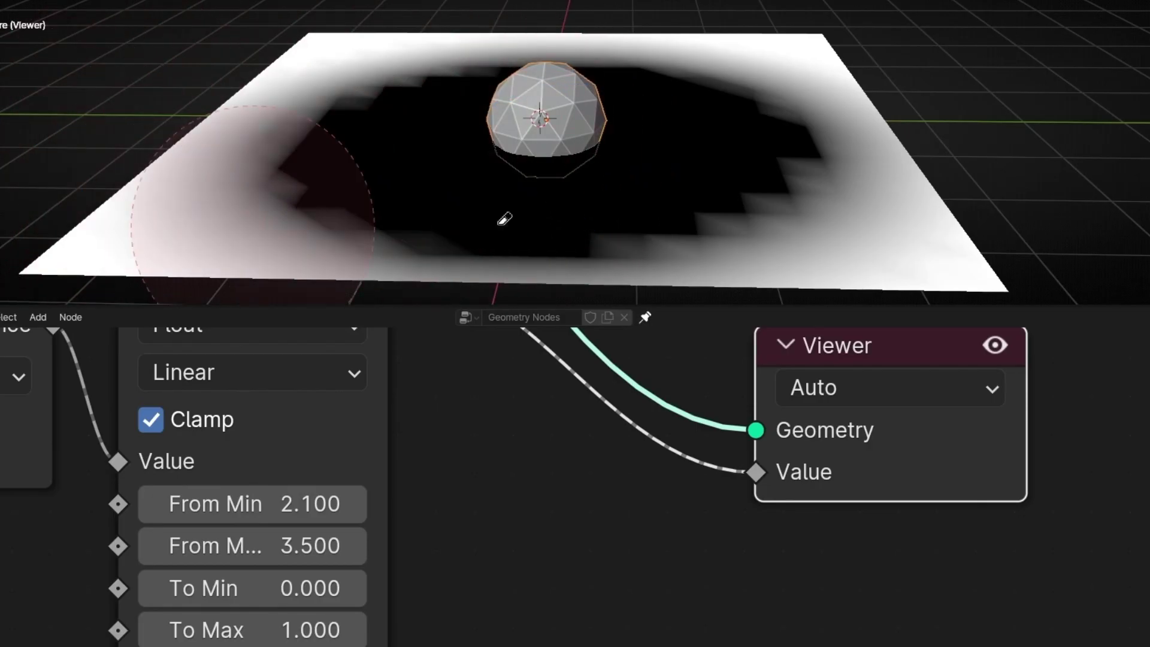
# Move the Viewer node closer to the Map Range, turn off its preview, and set From Max to 5.3 and From Min to 1.7.
pyautogui.moveTo(1006, 350); pyautogui.dragTo(852, 390)
pyautogui.click(839, 390)
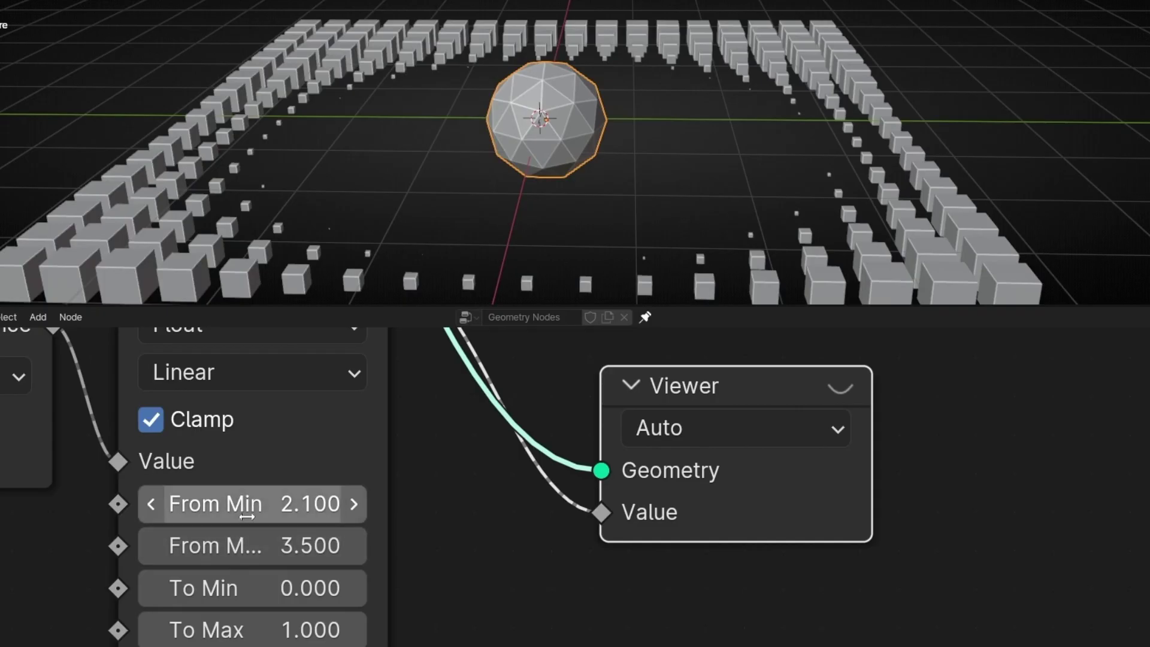
pyautogui.moveTo(250, 546)
pyautogui.mouseDown()
pyautogui.moveTo(317, 547)
pyautogui.moveTo(273, 547)
pyautogui.mouseUp()
pyautogui.moveTo(252, 504); pyautogui.dragTo(280, 504)
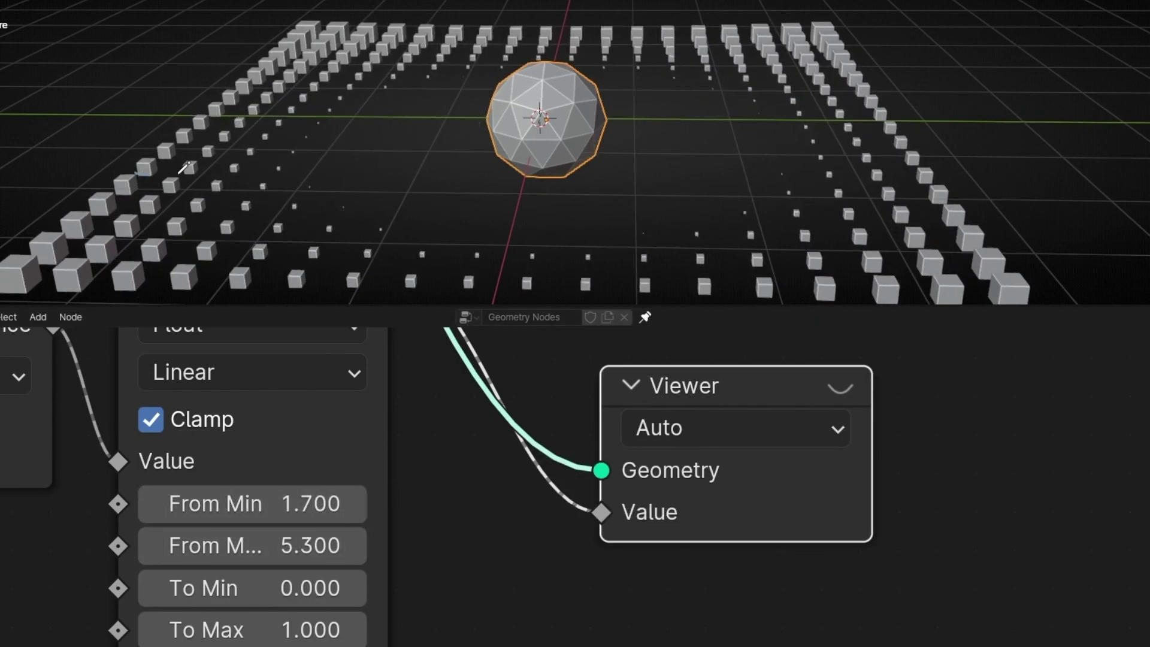
pyautogui.moveTo(179, 173)
pyautogui.mouseDown()
pyautogui.moveTo(497, 134)
pyautogui.moveTo(191, 143)
pyautogui.mouseUp()
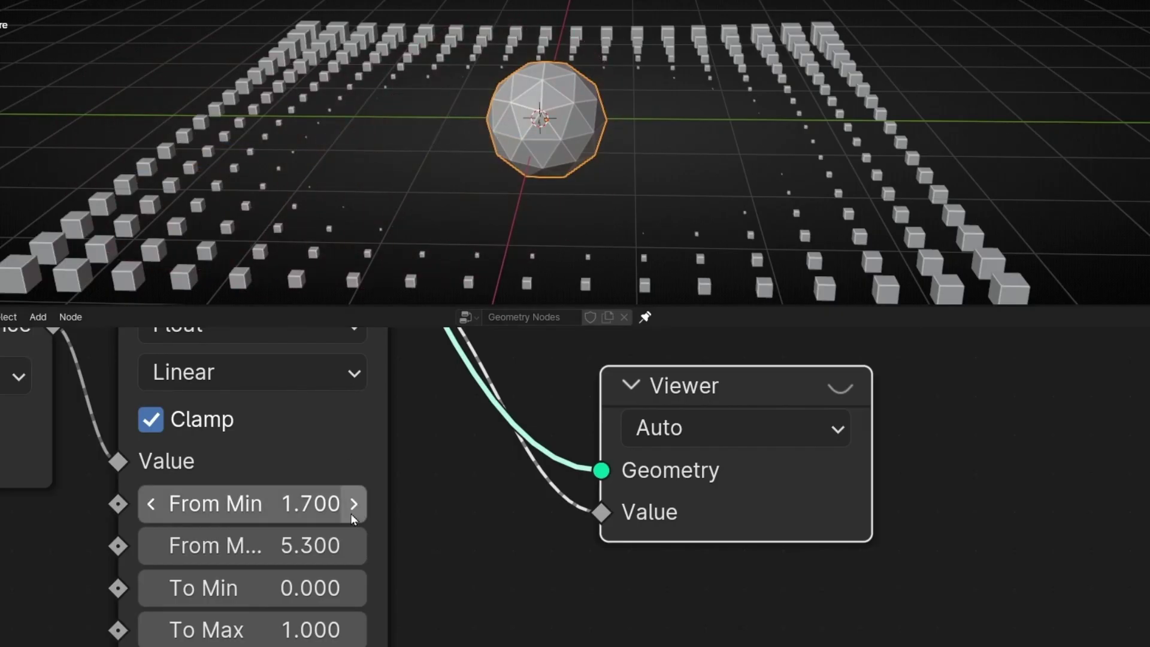
# Turn on the Viewer preview, raise From Min to 4 and on to 5.6, and switch back to the cubes.
pyautogui.moveTo(442, 536); pyautogui.dragTo(490, 524, button='middle')
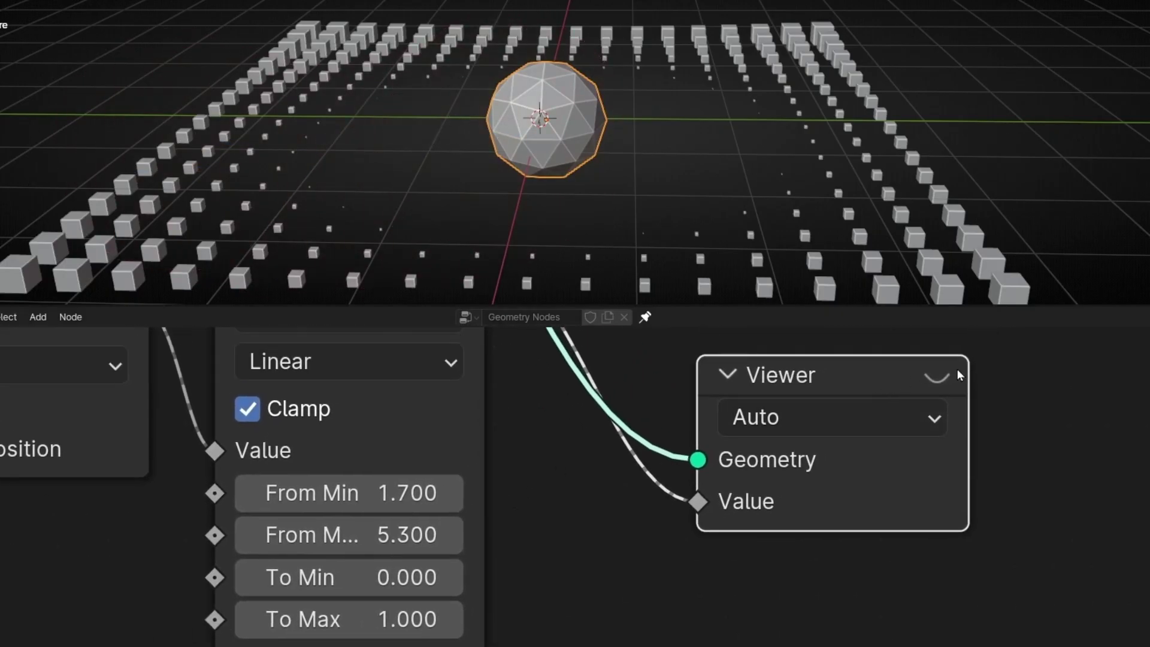
pyautogui.click(938, 377)
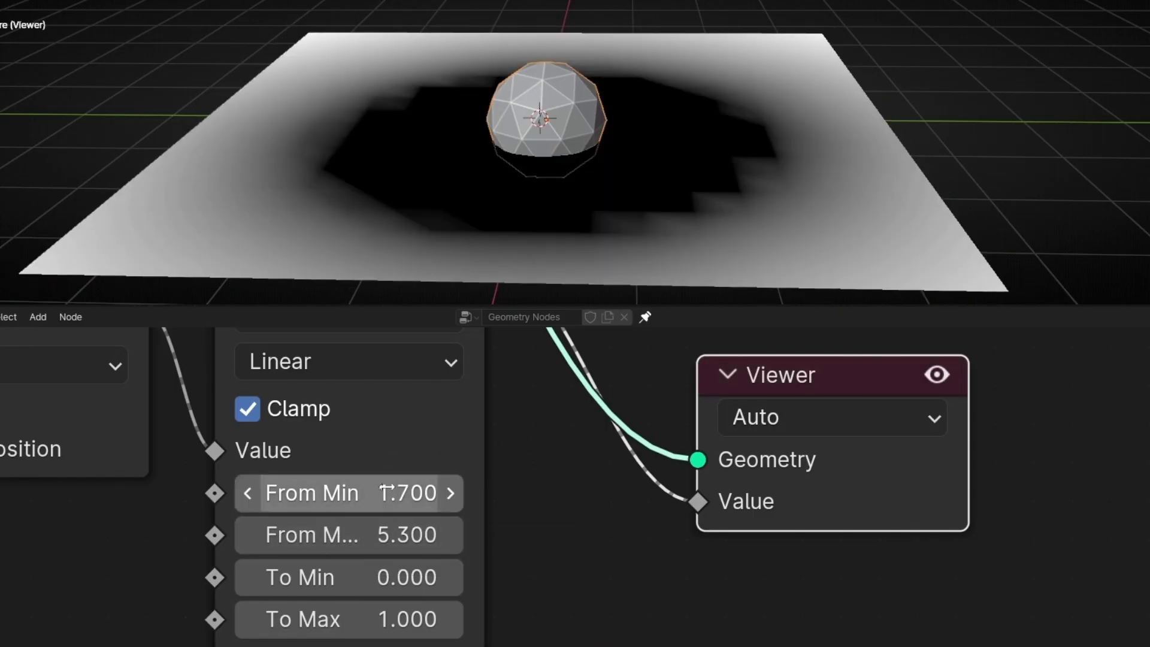
pyautogui.moveTo(375, 492); pyautogui.dragTo(518, 492)
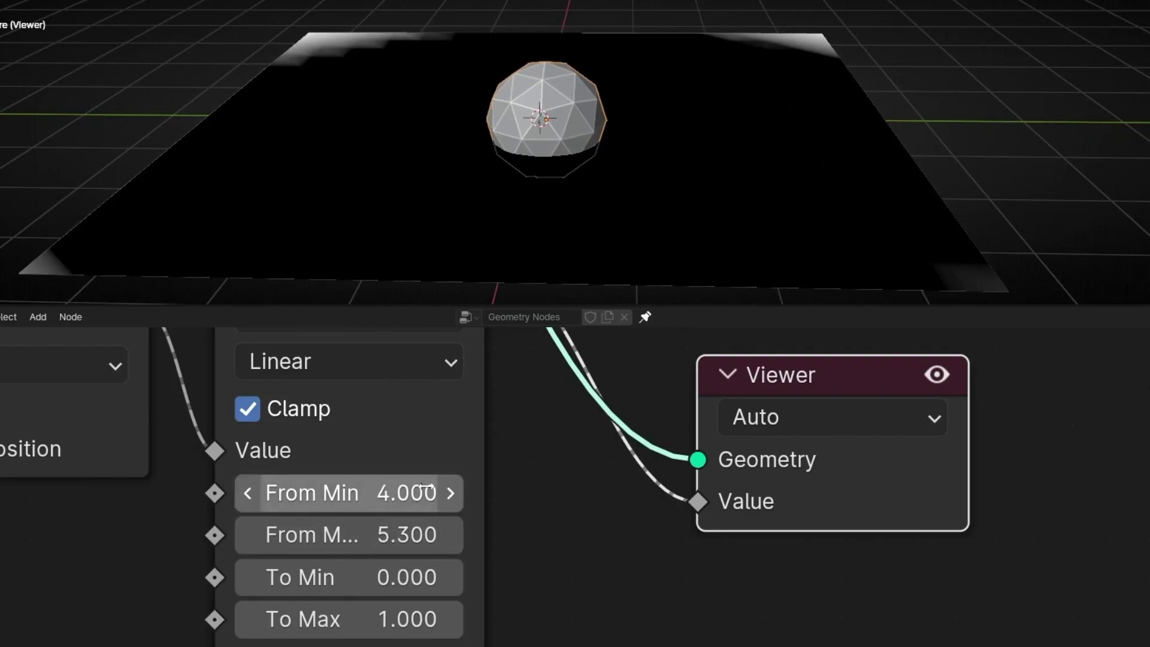
pyautogui.moveTo(392, 492); pyautogui.dragTo(488, 492)
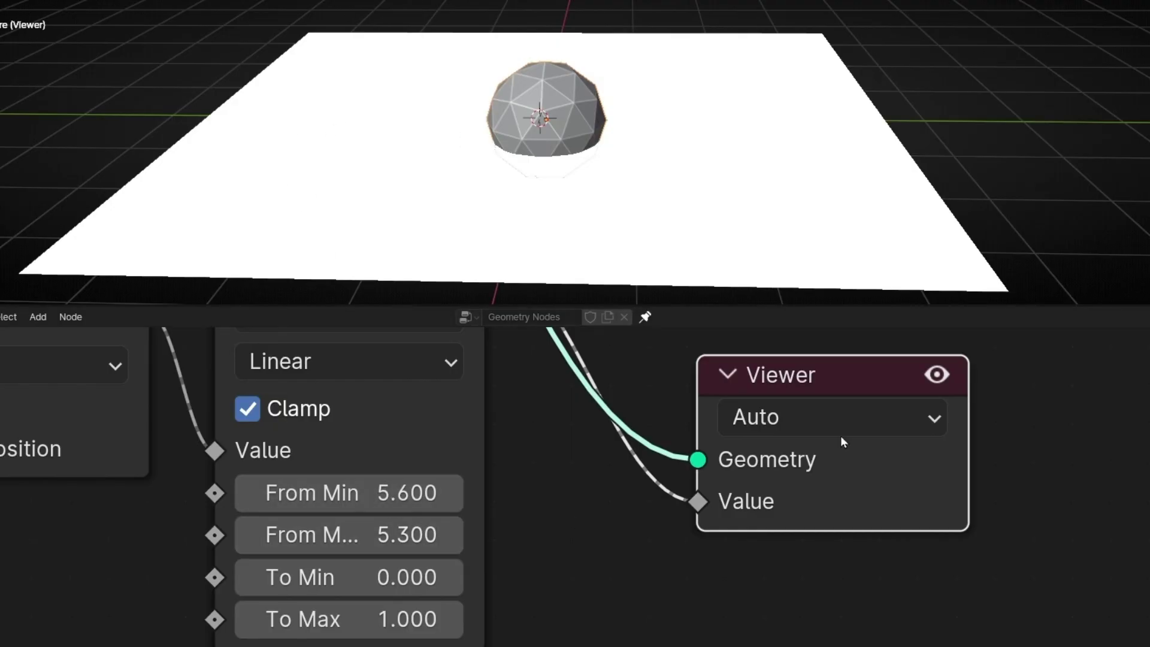
pyautogui.click(937, 376)
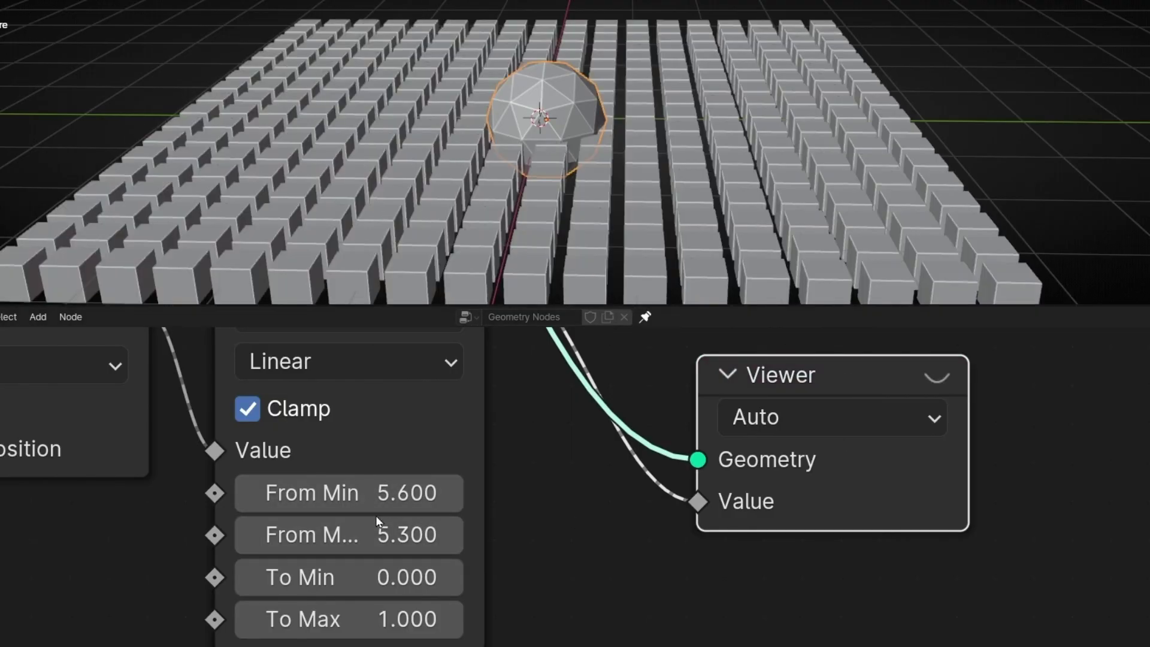
# Set the Map Range From Max to 1.4 and From Min to 1.3, and turn on the Viewer preview.
pyautogui.moveTo(378, 527); pyautogui.dragTo(240, 527)
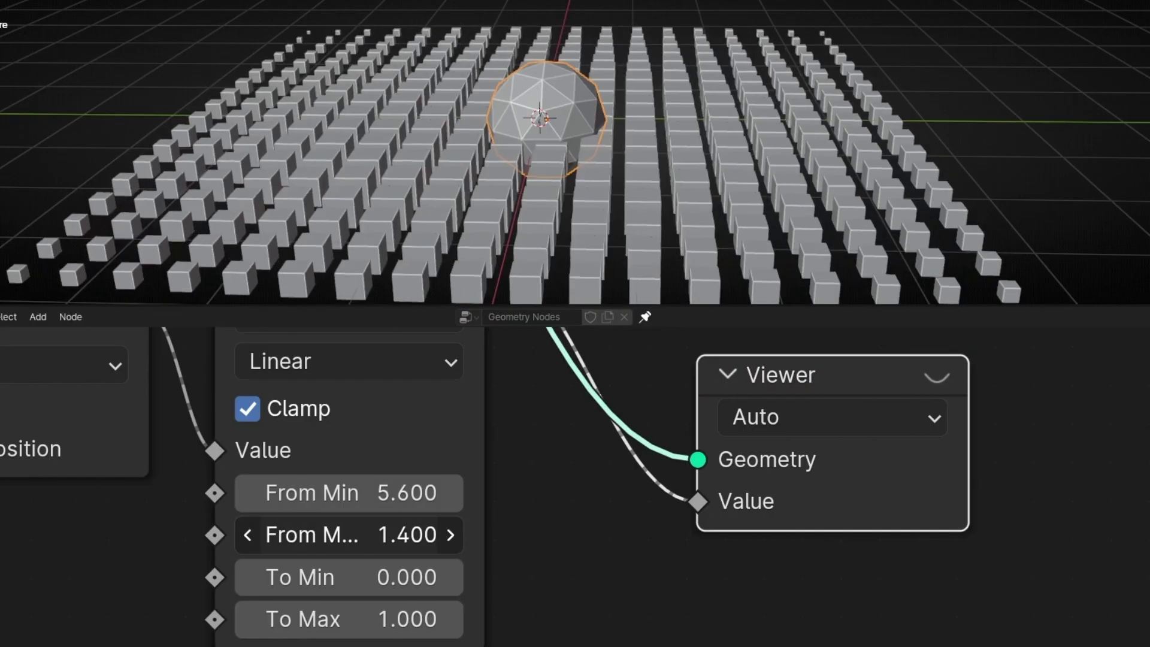
pyautogui.moveTo(383, 493); pyautogui.dragTo(242, 493)
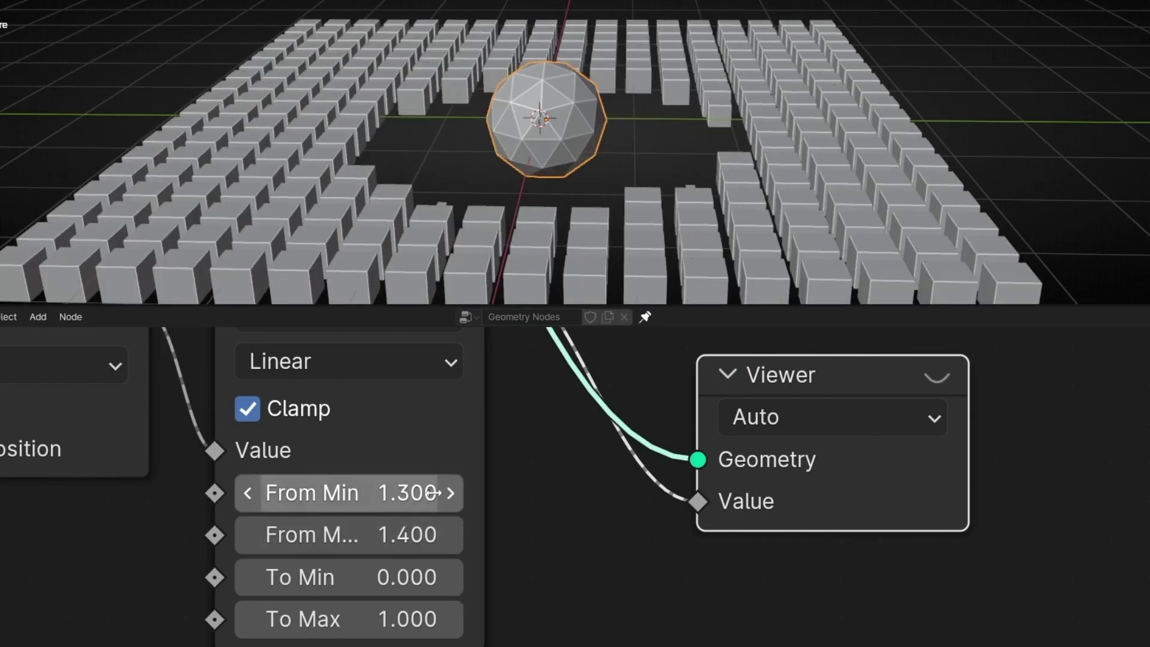
pyautogui.click(936, 376)
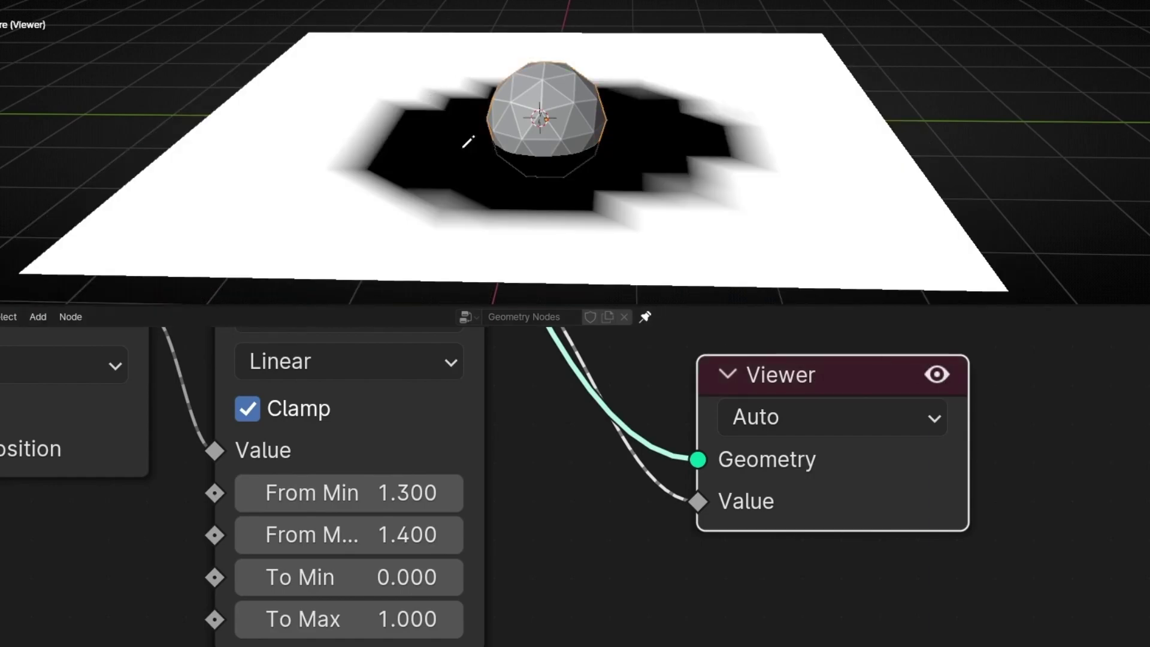
# Raise the Map Range From Min in 0.1 increments to 1.5 and turn off the Viewer preview to show the cubes.
pyautogui.click(450, 490)
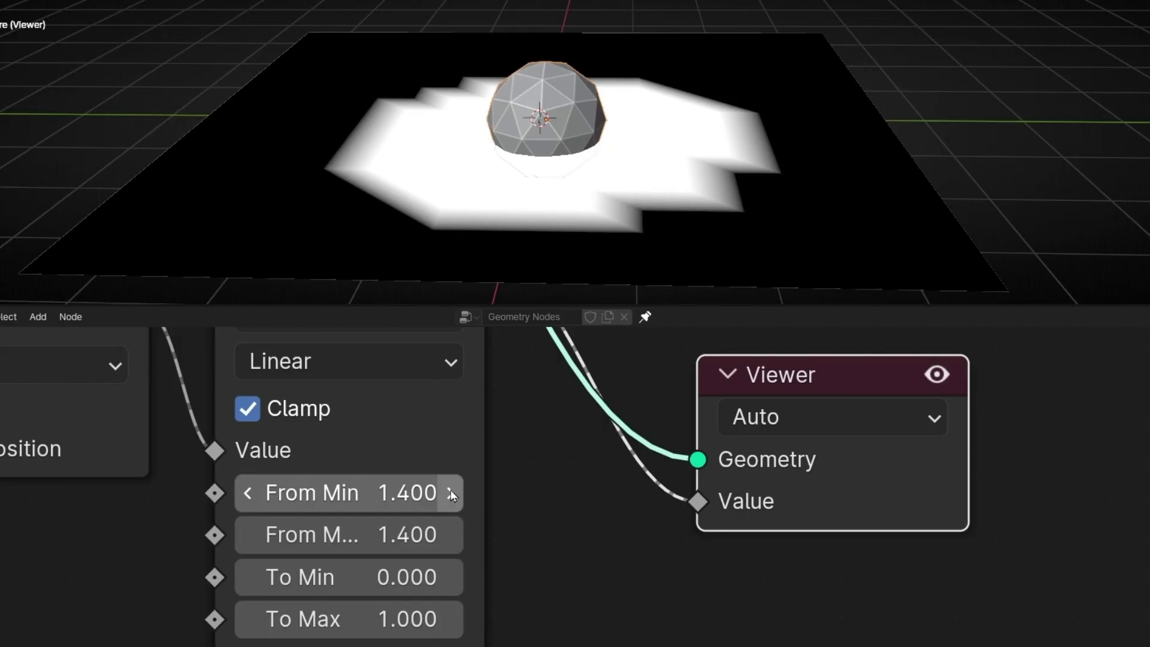
pyautogui.click(451, 490)
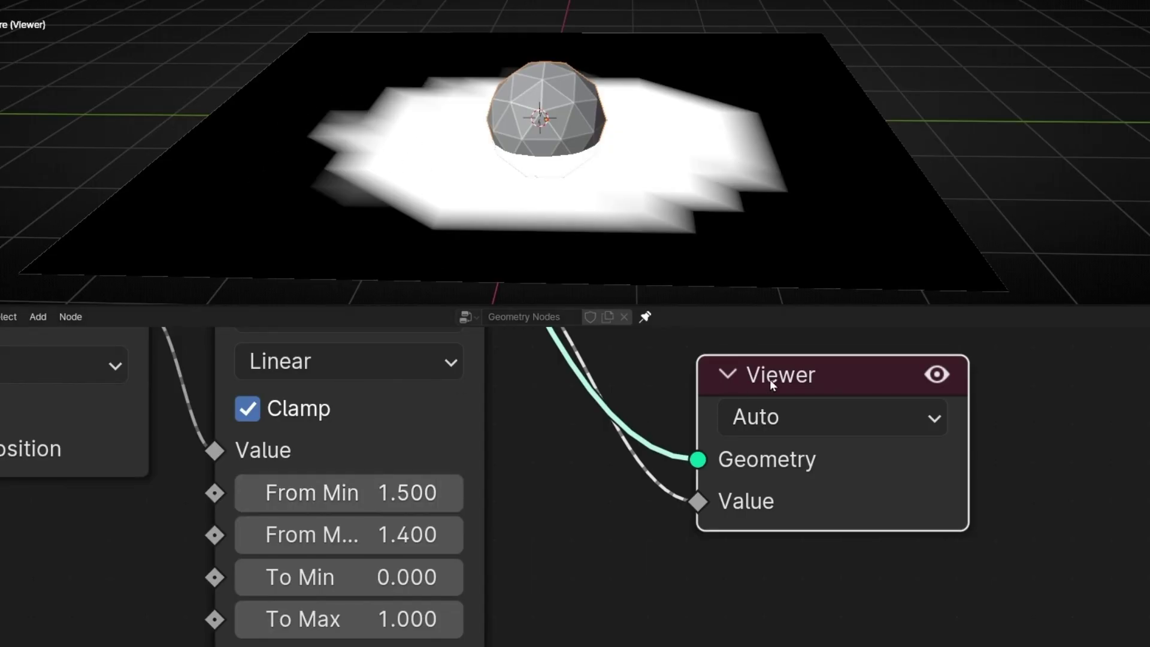
pyautogui.click(936, 376)
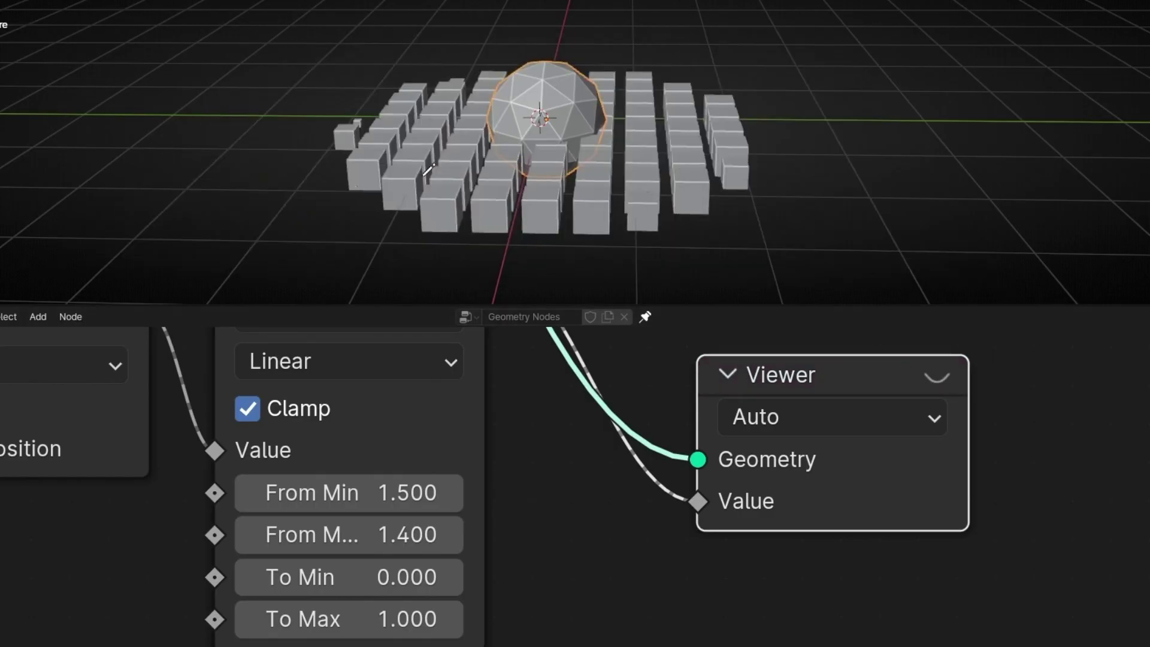
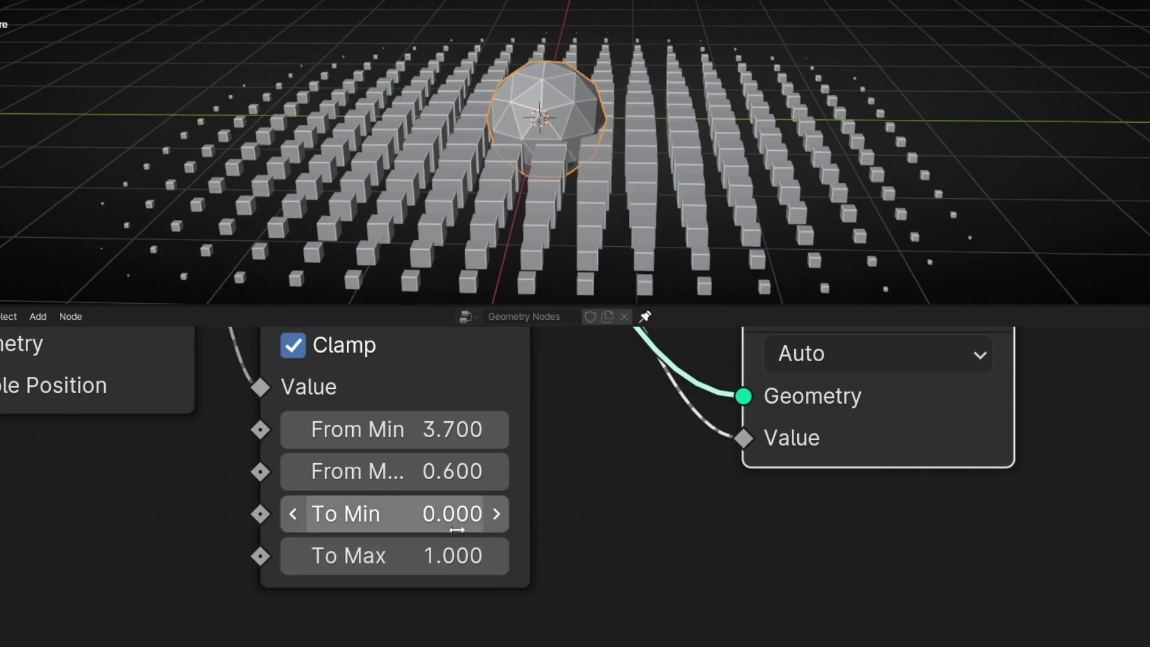
# Set the Map Range From Max to 1.7 and From Min to 1.8.
pyautogui.scroll(-1, 614, 536)
pyautogui.scroll(-1, 770, 528)
pyautogui.moveTo(770, 529); pyautogui.dragTo(360, 620, button='middle')
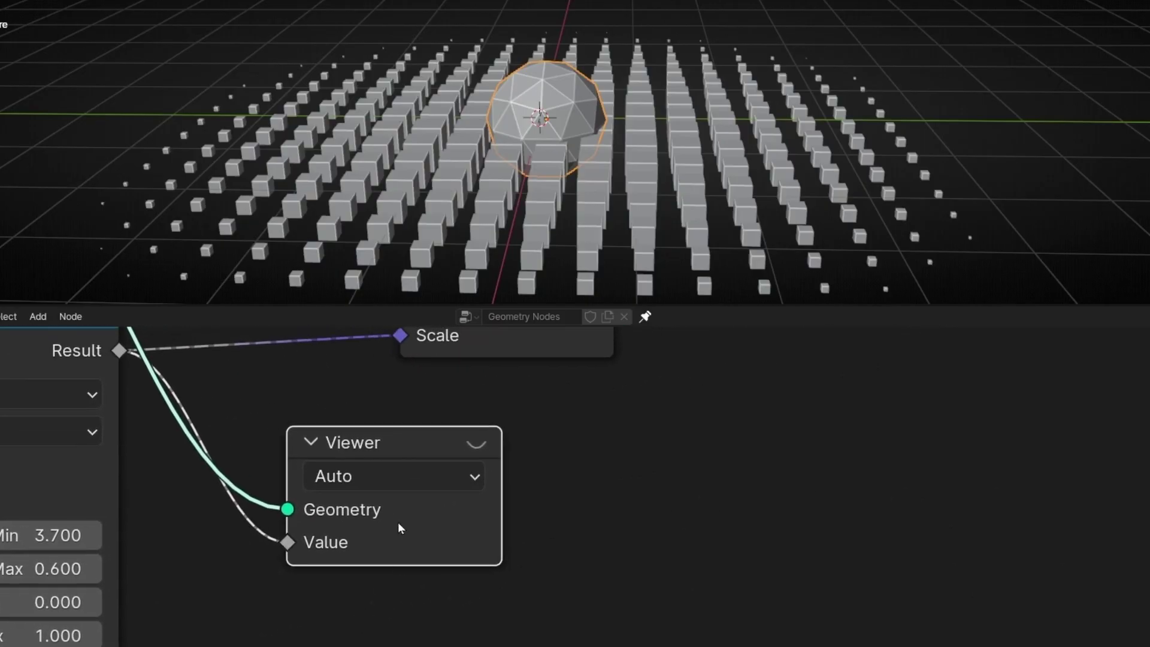
pyautogui.moveTo(263, 596); pyautogui.dragTo(465, 555, button='middle')
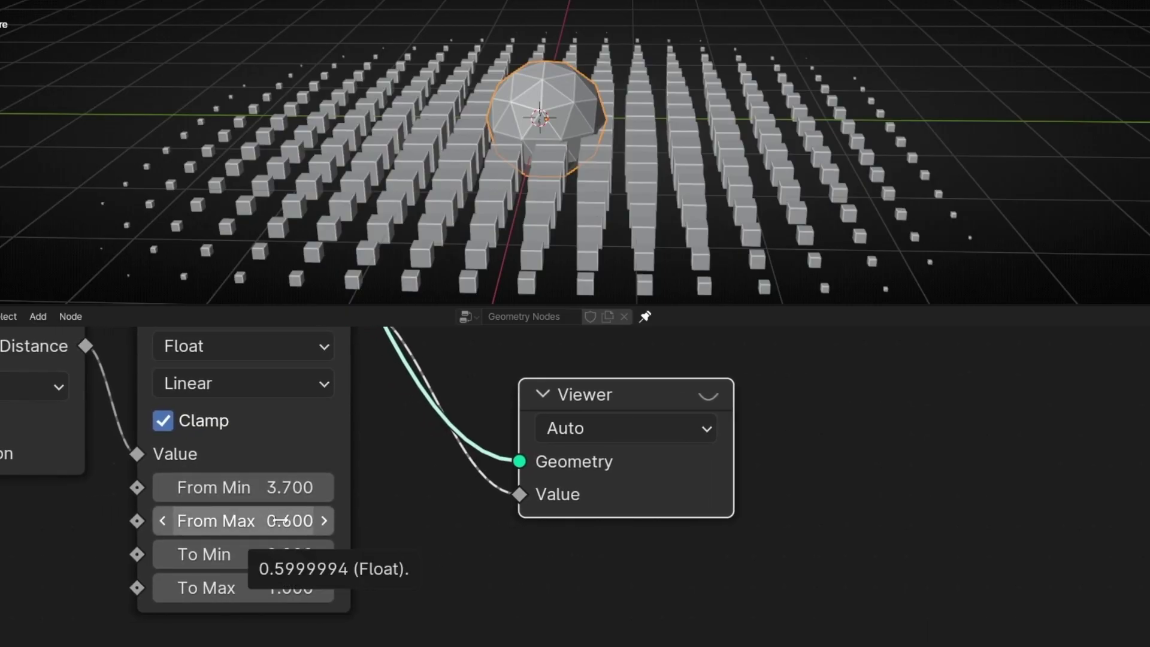
pyautogui.moveTo(287, 520); pyautogui.dragTo(353, 520)
pyautogui.moveTo(287, 484); pyautogui.dragTo(197, 484)
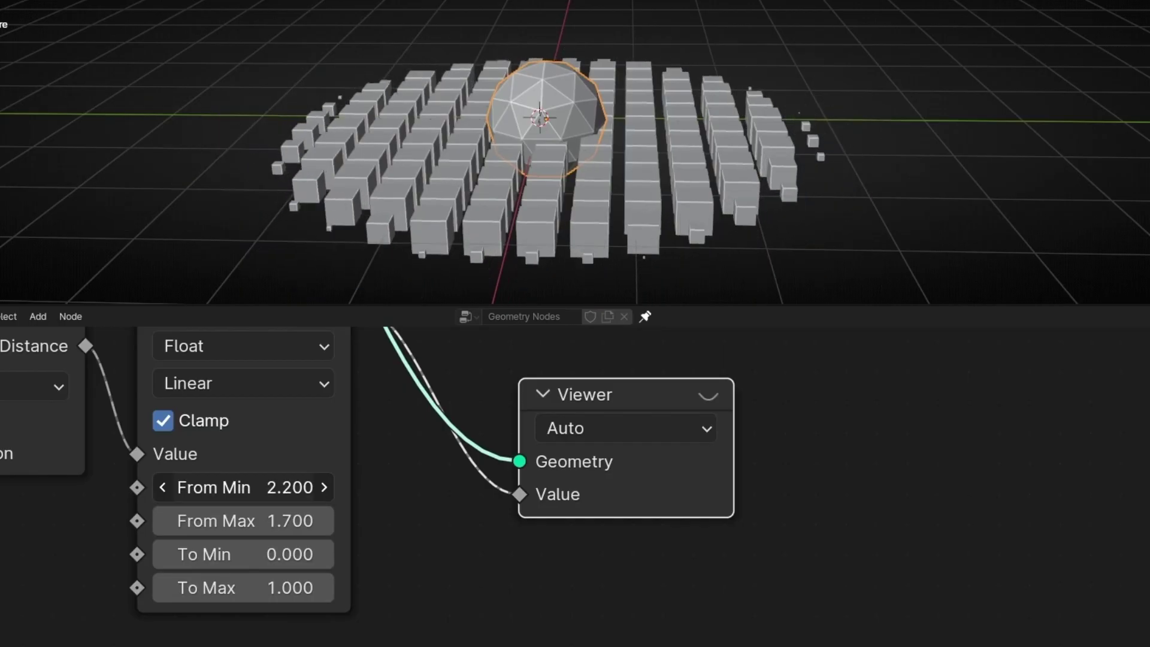
pyautogui.click(288, 484)
pyautogui.write('1.8')
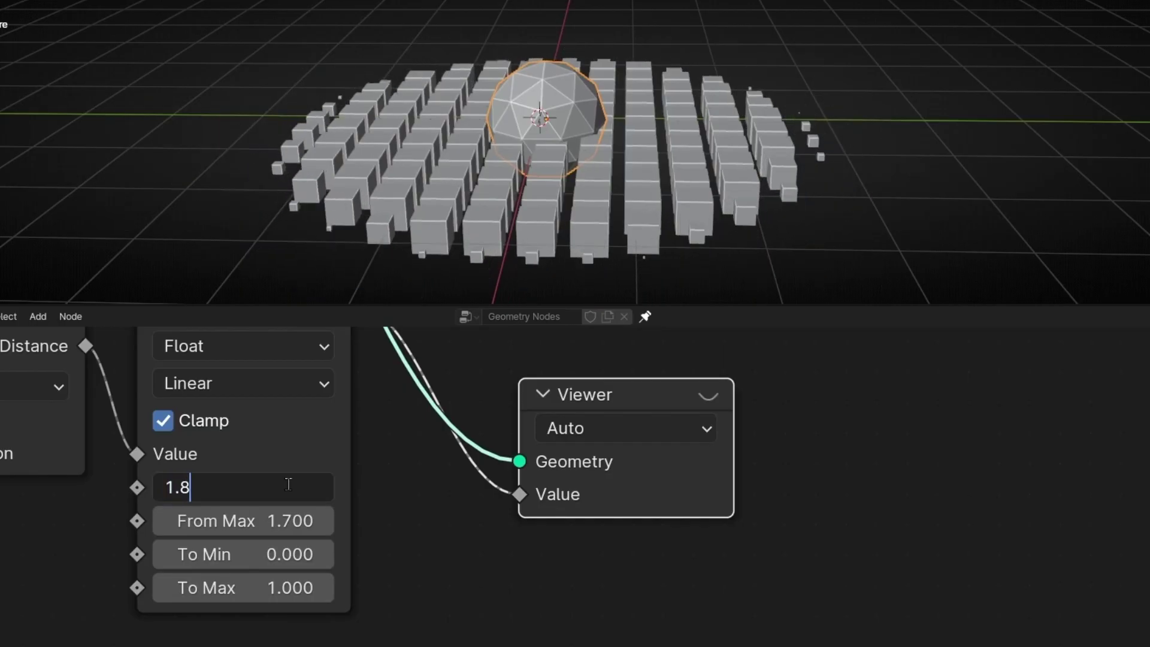
pyautogui.press('Return')
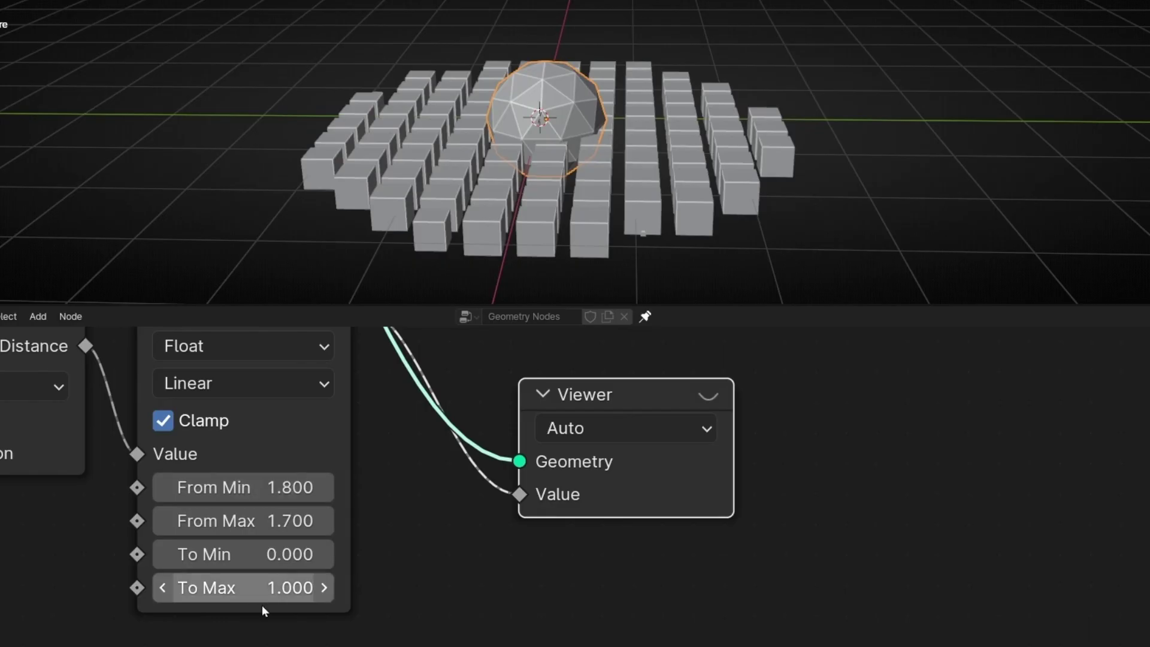
# Set the Map Range To Max to 0.9 while viewing the cubes from a lower angle.
pyautogui.moveTo(452, 576); pyautogui.dragTo(551, 552, button='middle')
pyautogui.moveTo(527, 191)
pyautogui.mouseDown(button='middle')
pyautogui.moveTo(530, 157)
pyautogui.moveTo(515, 162)
pyautogui.moveTo(526, 169)
pyautogui.moveTo(534, 157)
pyautogui.mouseUp(button='middle')
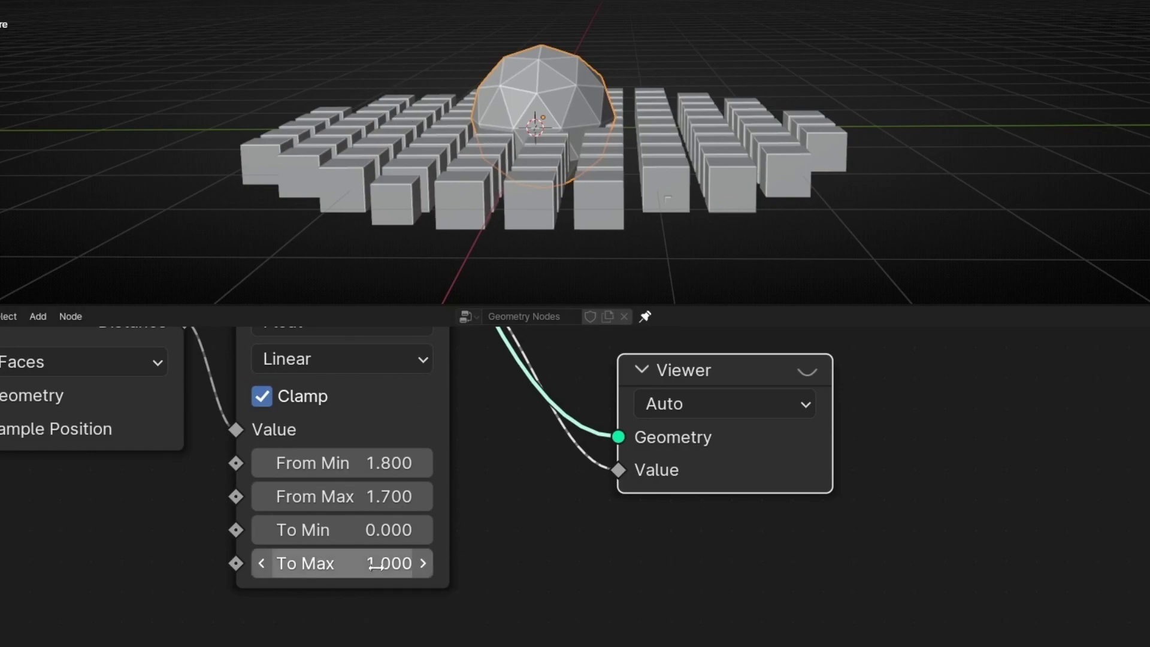
pyautogui.moveTo(341, 563)
pyautogui.mouseDown()
pyautogui.moveTo(497, 563)
pyautogui.moveTo(353, 563)
pyautogui.mouseUp()
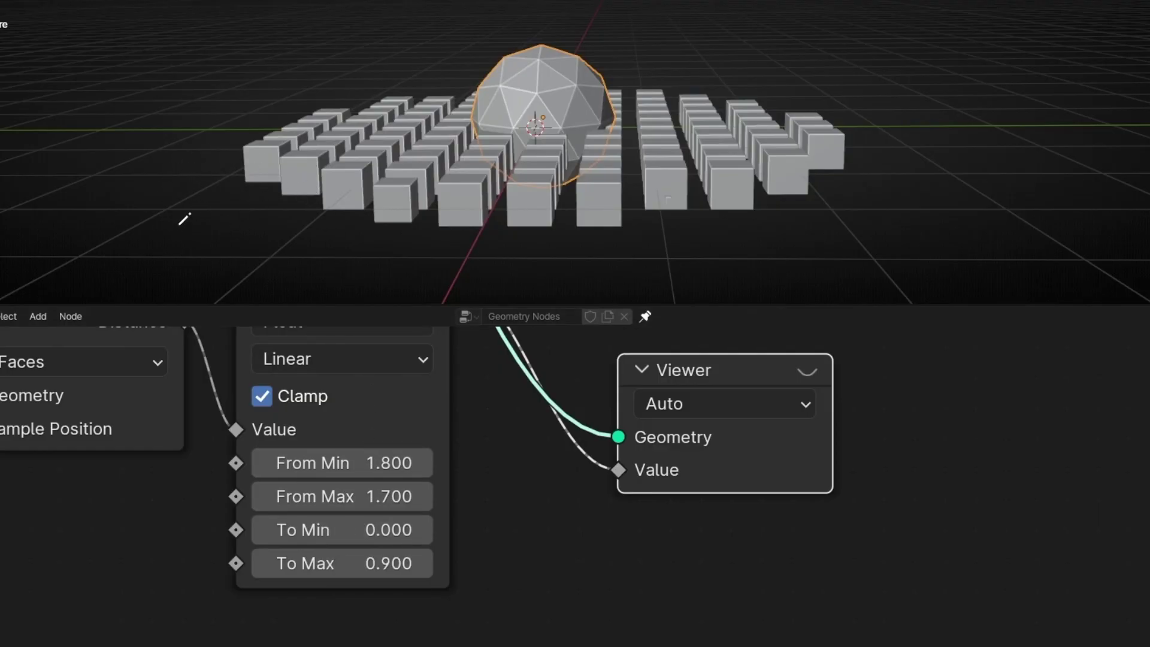
# Preview the mapped values with the Viewer, cross out the black area with an annotation, return to the cubes and erase the mark.
pyautogui.click(808, 372)
pyautogui.moveTo(177, 140); pyautogui.dragTo(127, 209)
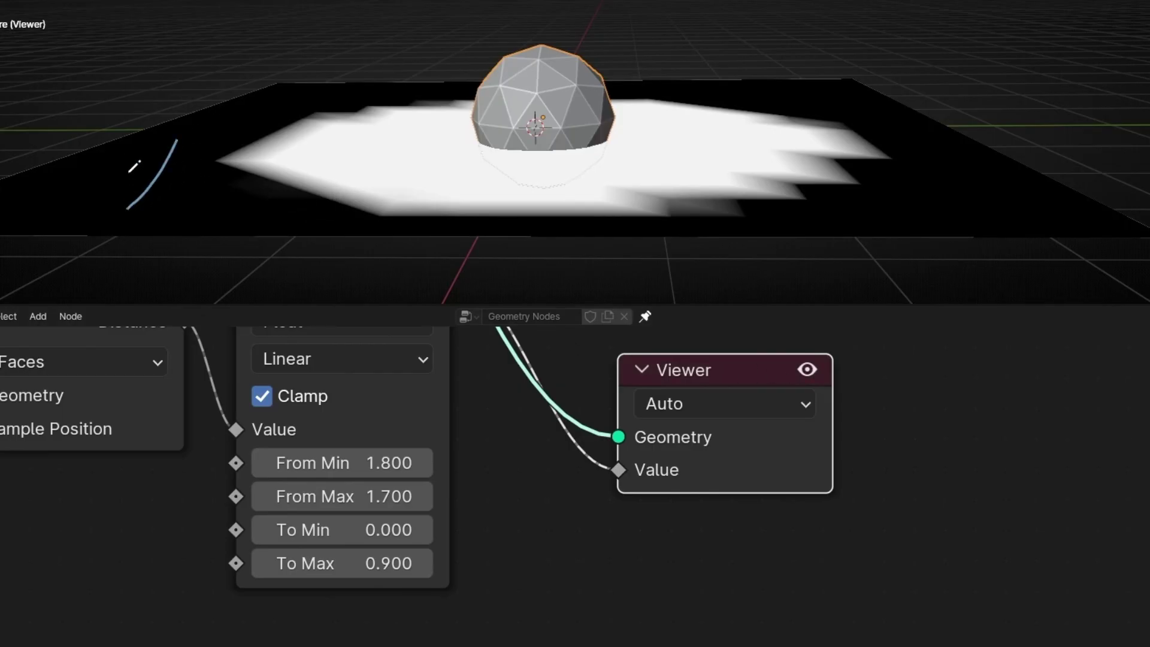
pyautogui.moveTo(125, 154); pyautogui.dragTo(199, 206)
pyautogui.click(803, 374)
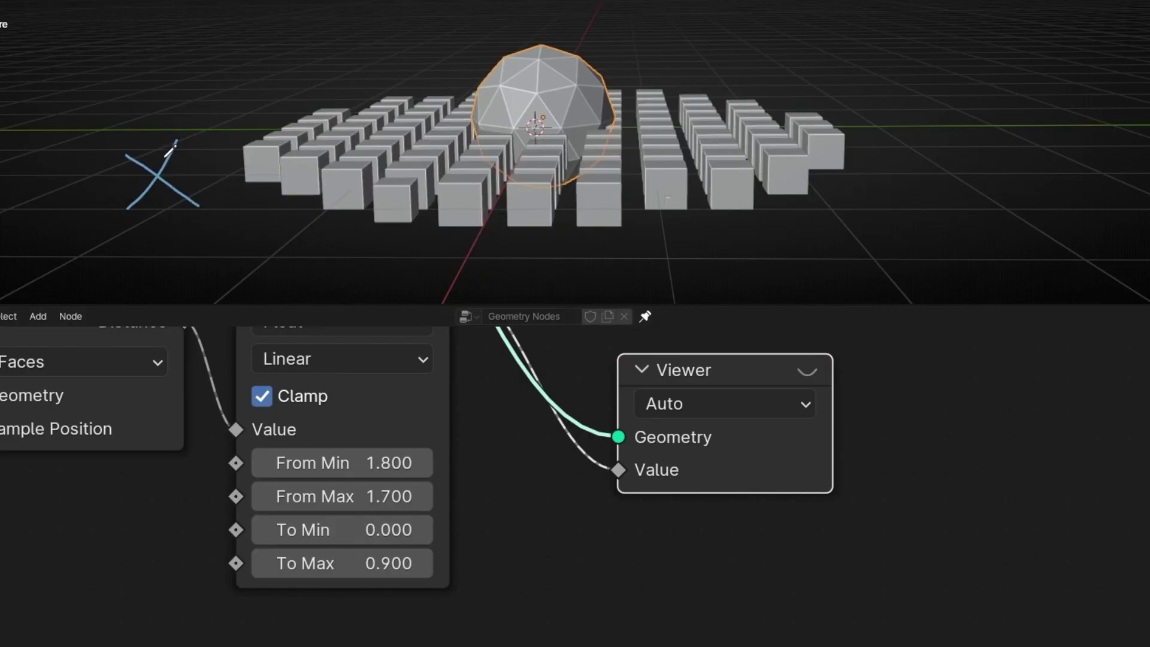
pyautogui.moveTo(165, 155)
pyautogui.mouseDown(button='right')
pyautogui.moveTo(195, 212)
pyautogui.moveTo(136, 202)
pyautogui.mouseUp(button='right')
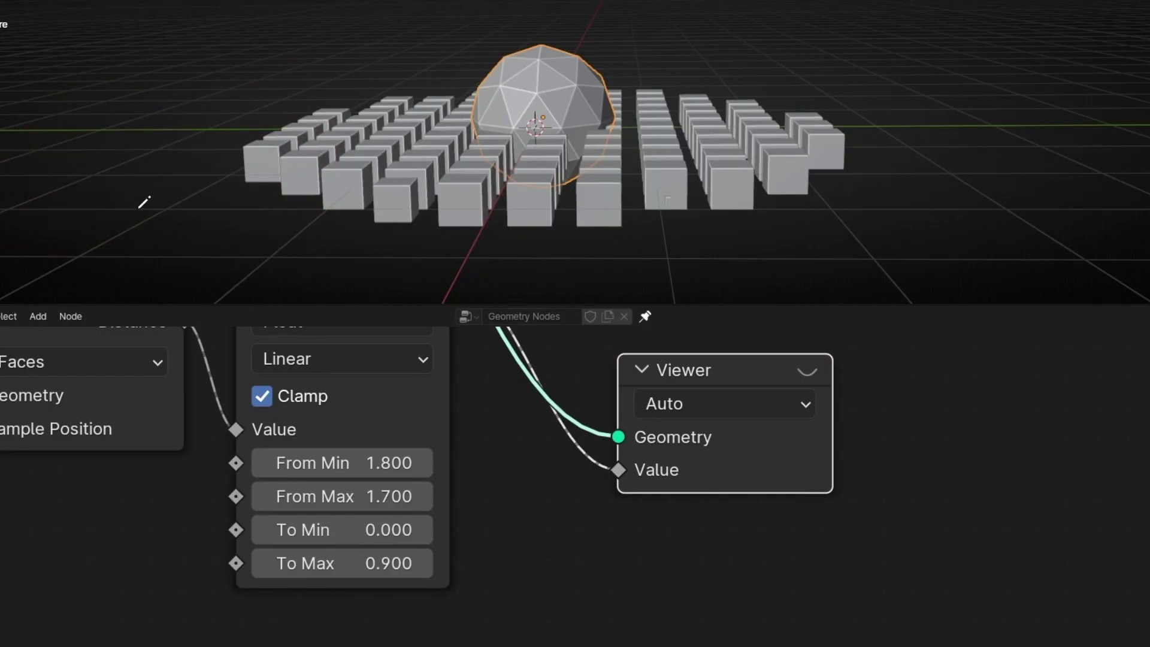
# Set the Map Range To Min to 0.1, annotate an upward arrow beside the cubes, and raise To Min to 1.6.
pyautogui.click(424, 531)
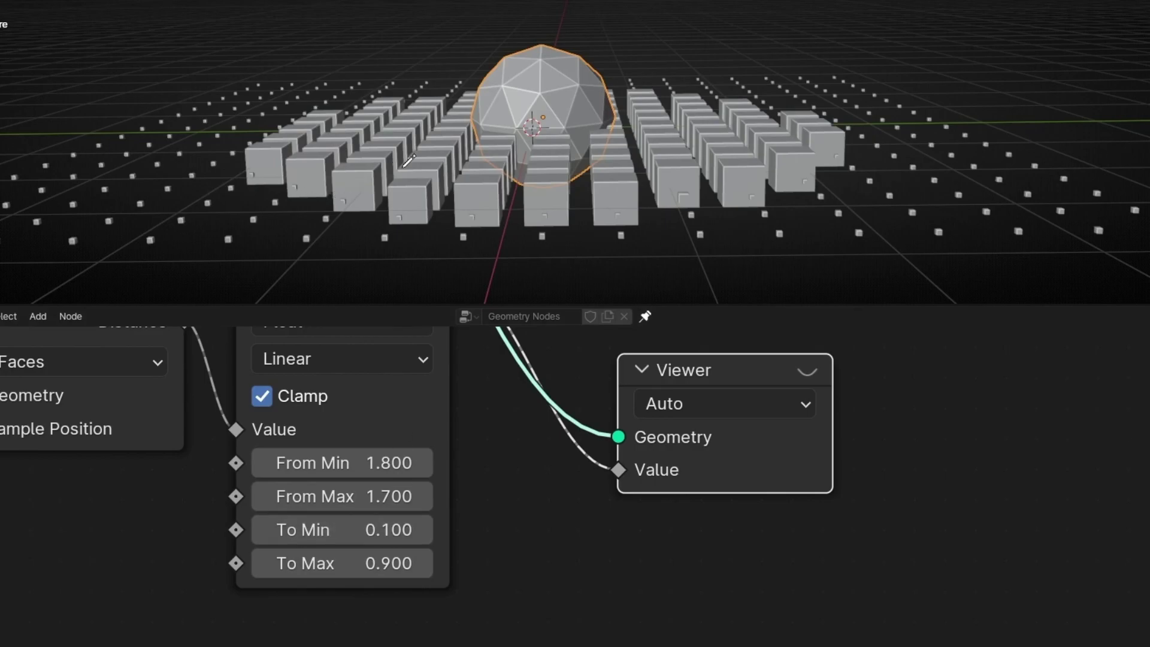
pyautogui.moveTo(360, 150); pyautogui.dragTo(256, 175, button='middle')
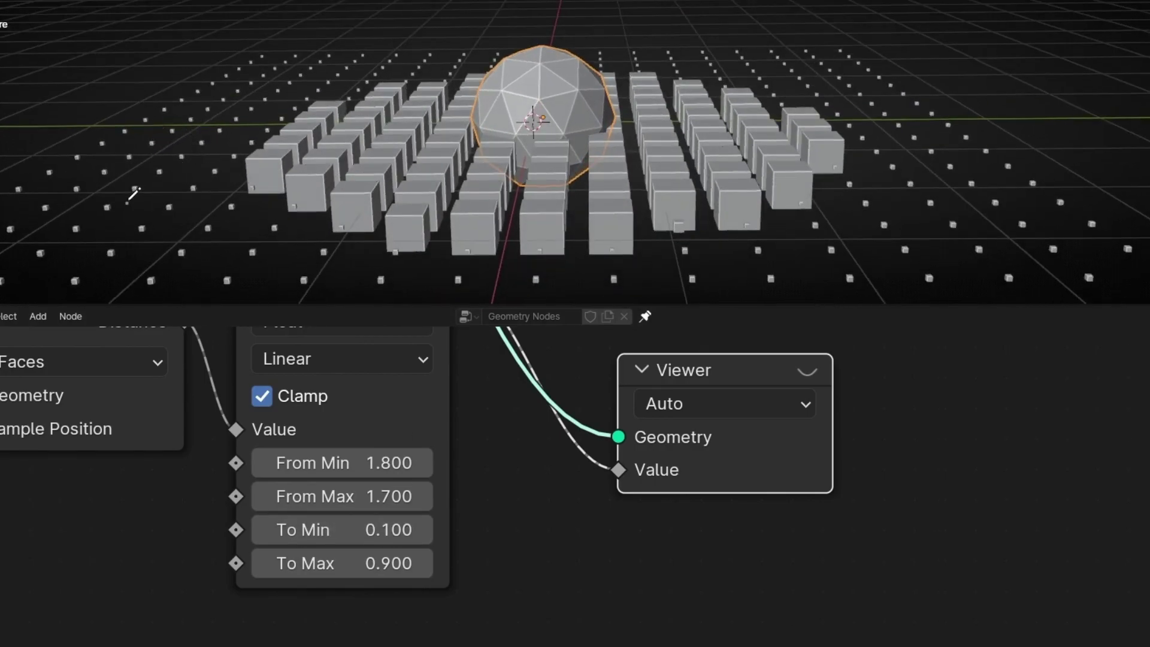
pyautogui.moveTo(127, 203)
pyautogui.mouseDown()
pyautogui.moveTo(136, 75)
pyautogui.moveTo(159, 101)
pyautogui.mouseUp()
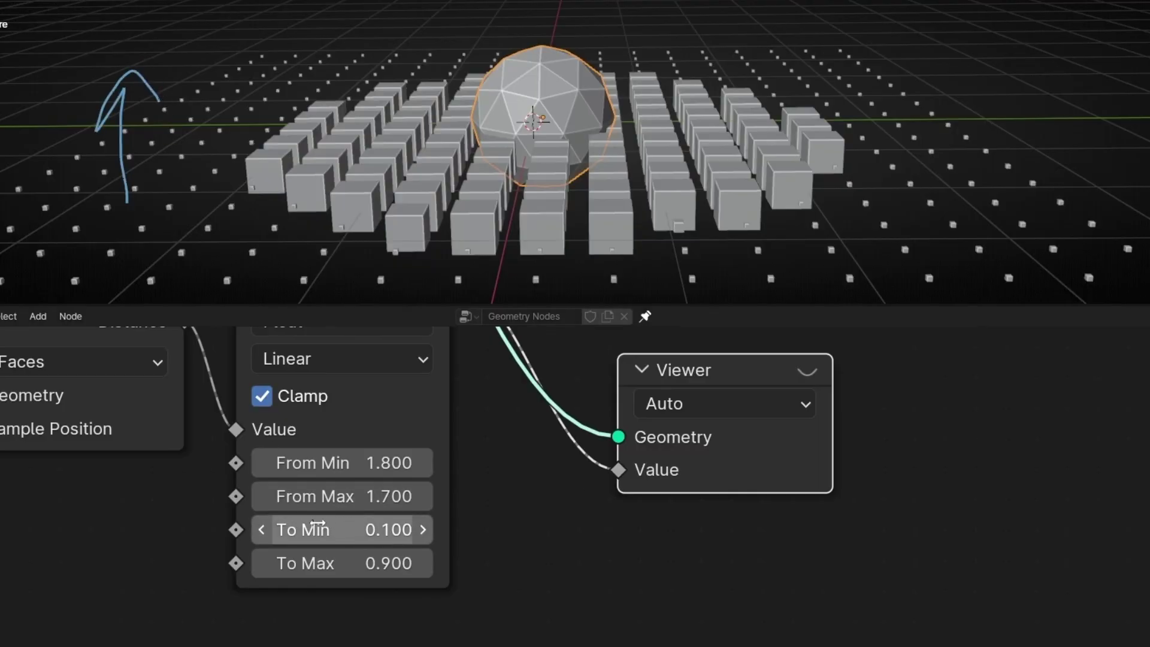
pyautogui.moveTo(334, 522); pyautogui.dragTo(425, 523)
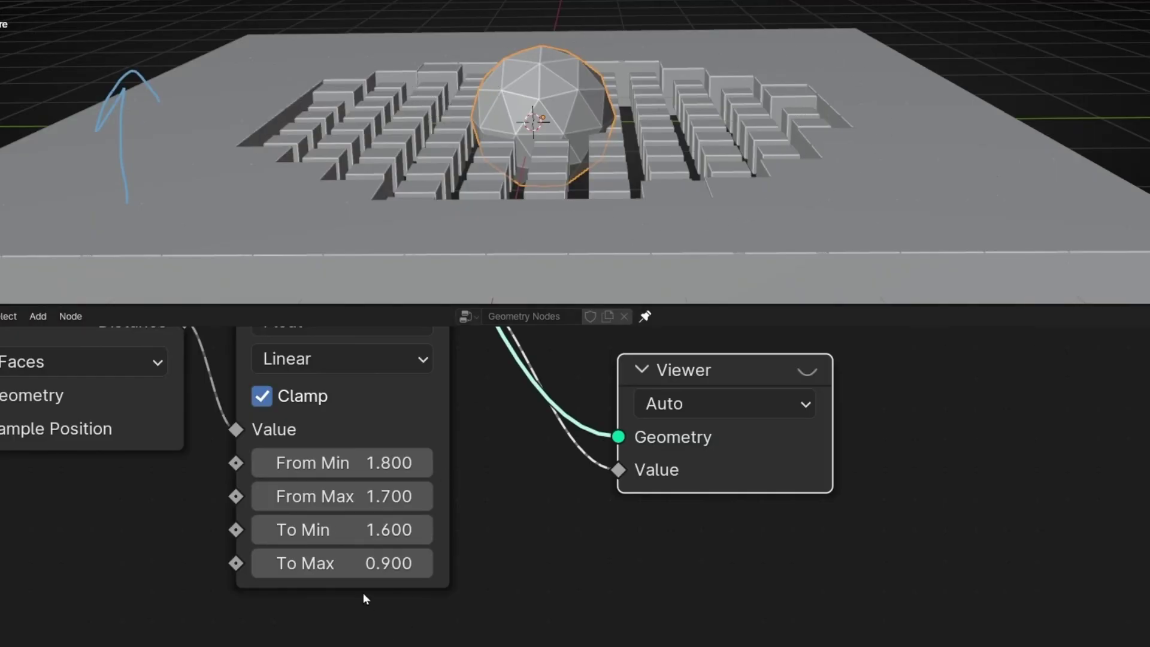
# Set the Map Range To Max to 0.1, then annotate the outer cubes with a W and arrow and the inner area with a B and arrow.
pyautogui.moveTo(342, 563); pyautogui.dragTo(299, 563)
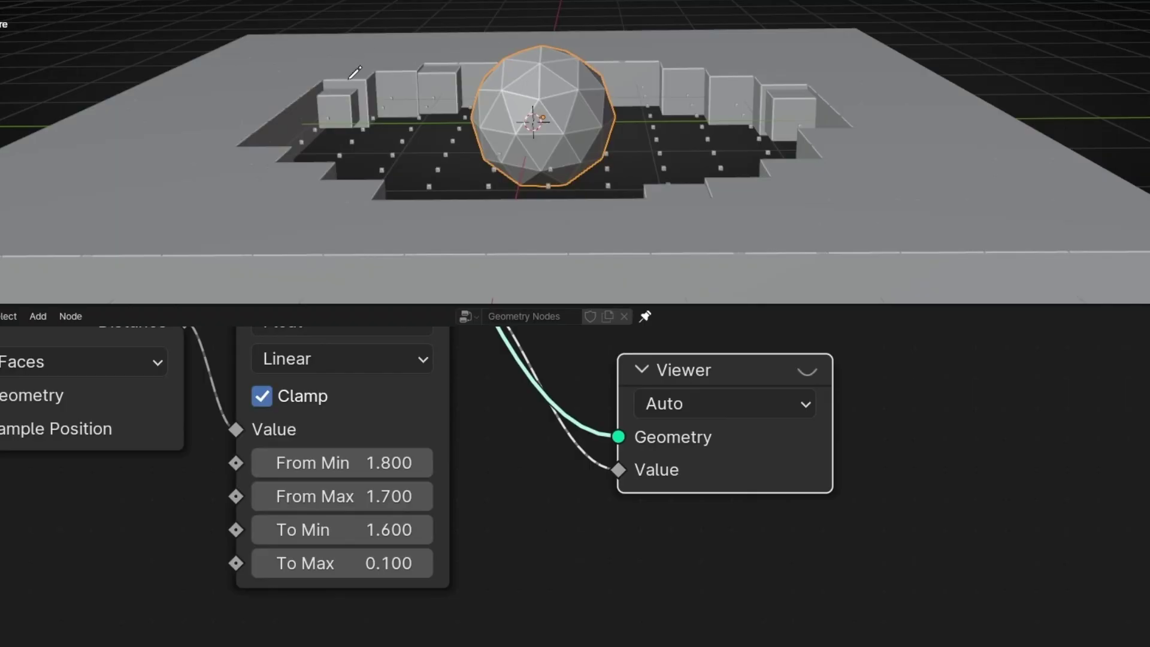
pyautogui.moveTo(350, 72); pyautogui.dragTo(358, 162, button='middle')
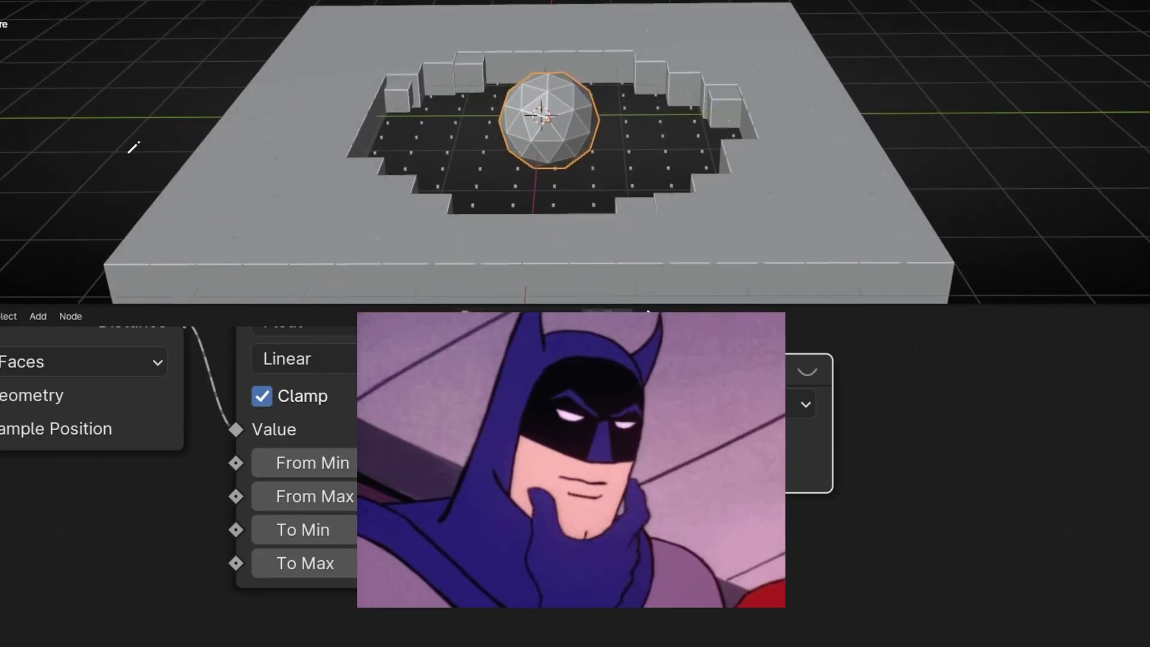
pyautogui.moveTo(68, 120); pyautogui.dragTo(191, 184)
pyautogui.moveTo(179, 146)
pyautogui.mouseDown()
pyautogui.moveTo(209, 189)
pyautogui.moveTo(154, 215)
pyautogui.mouseUp()
pyautogui.moveTo(78, 145)
pyautogui.mouseDown()
pyautogui.moveTo(109, 182)
pyautogui.moveTo(143, 122)
pyautogui.mouseUp()
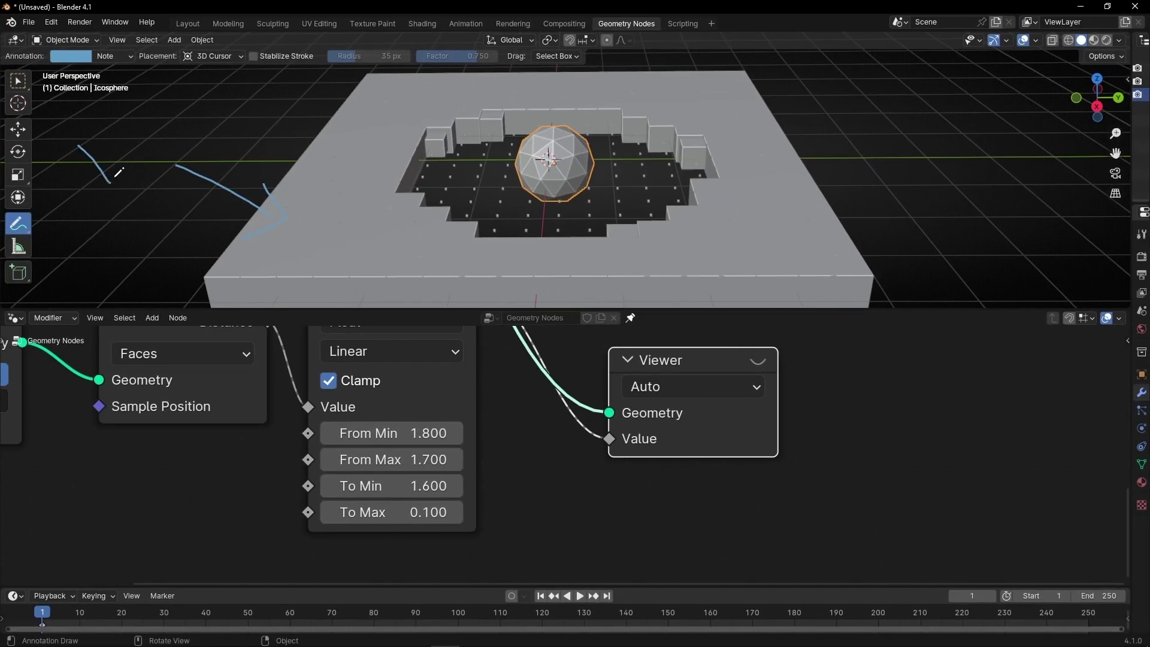
pyautogui.moveTo(847, 123)
pyautogui.mouseDown()
pyautogui.moveTo(670, 180)
pyautogui.moveTo(692, 187)
pyautogui.mouseUp()
pyautogui.moveTo(862, 87)
pyautogui.mouseDown()
pyautogui.moveTo(877, 156)
pyautogui.moveTo(942, 96)
pyautogui.moveTo(877, 152)
pyautogui.mouseUp()
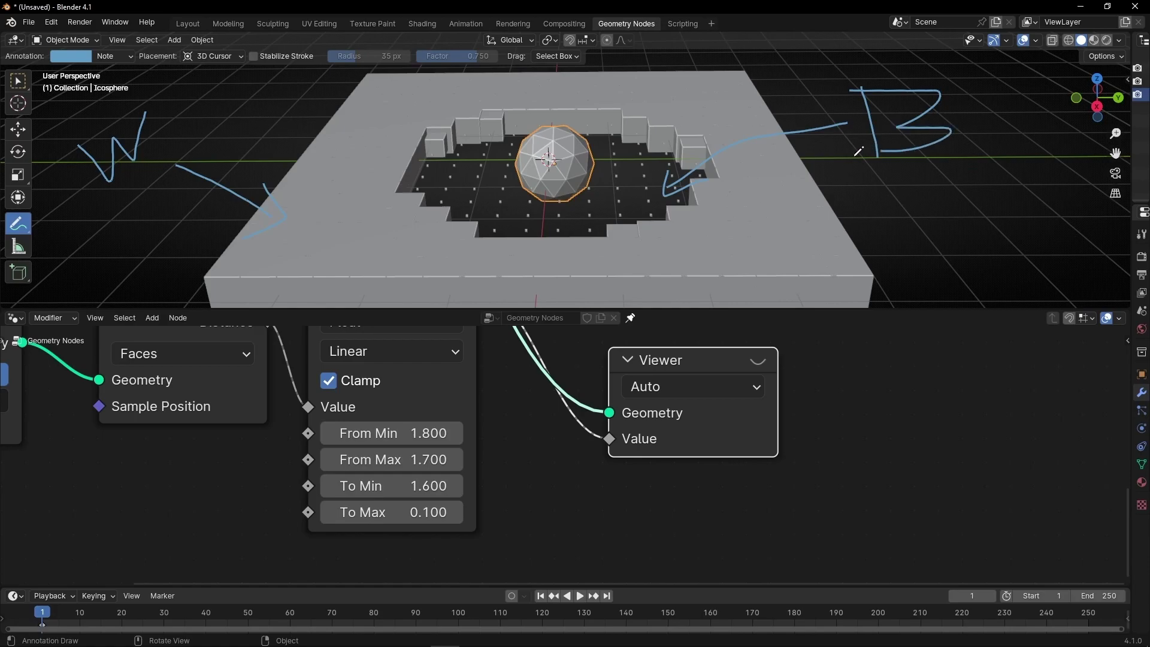
# Preview the mapped values with the Viewer, try To Max at 0.7, 0.8 and 1, and set it to 0.
pyautogui.click(759, 360)
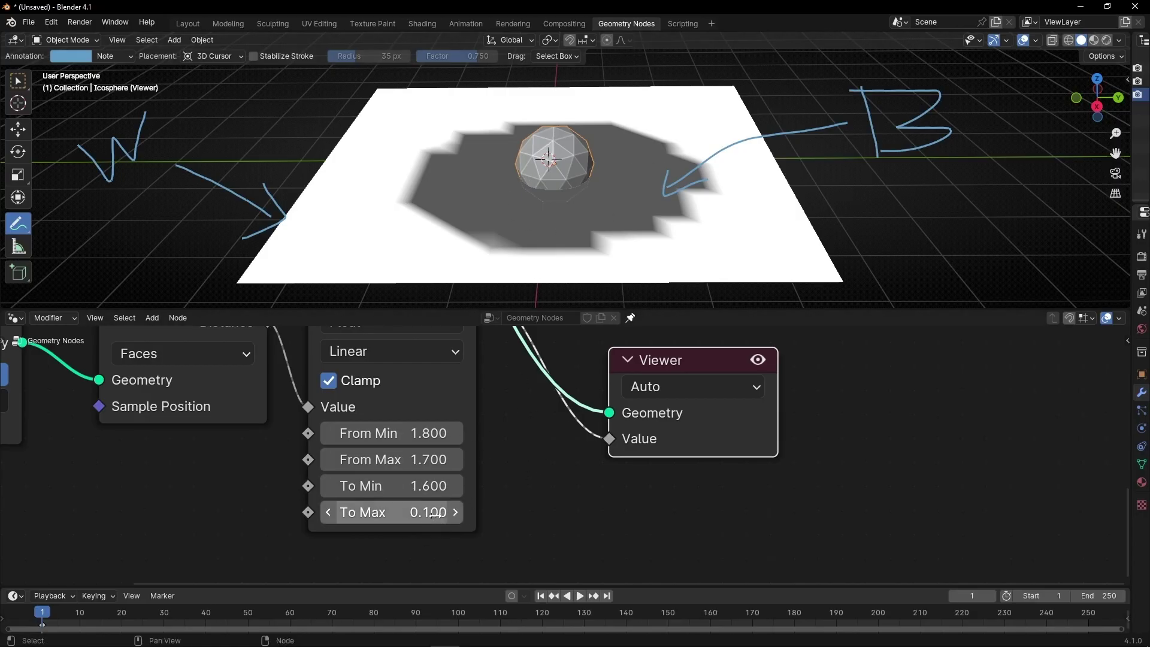
pyautogui.moveTo(416, 513); pyautogui.dragTo(451, 513)
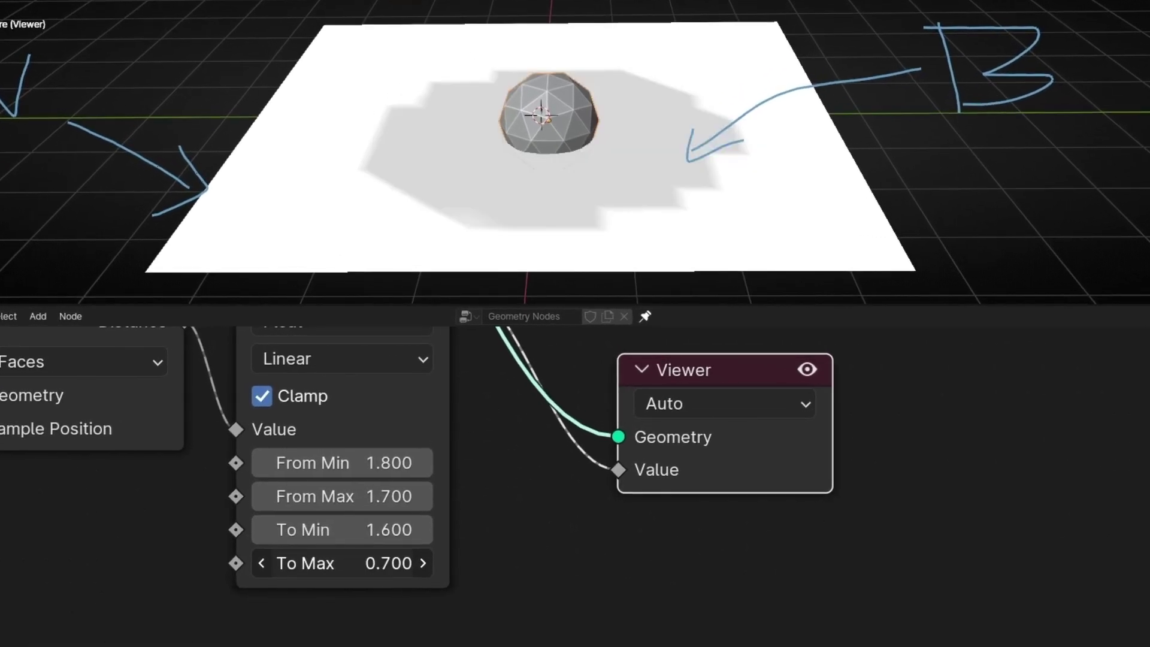
pyautogui.moveTo(413, 563); pyautogui.dragTo(423, 563)
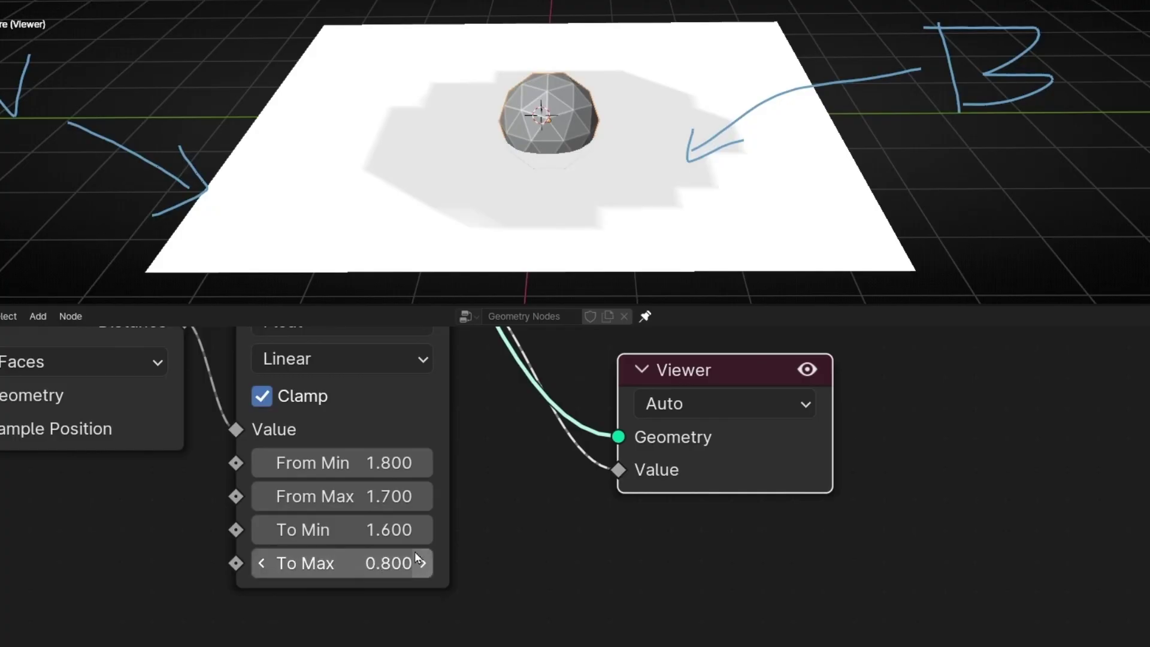
pyautogui.click(356, 563)
pyautogui.write('1')
pyautogui.press('Return')
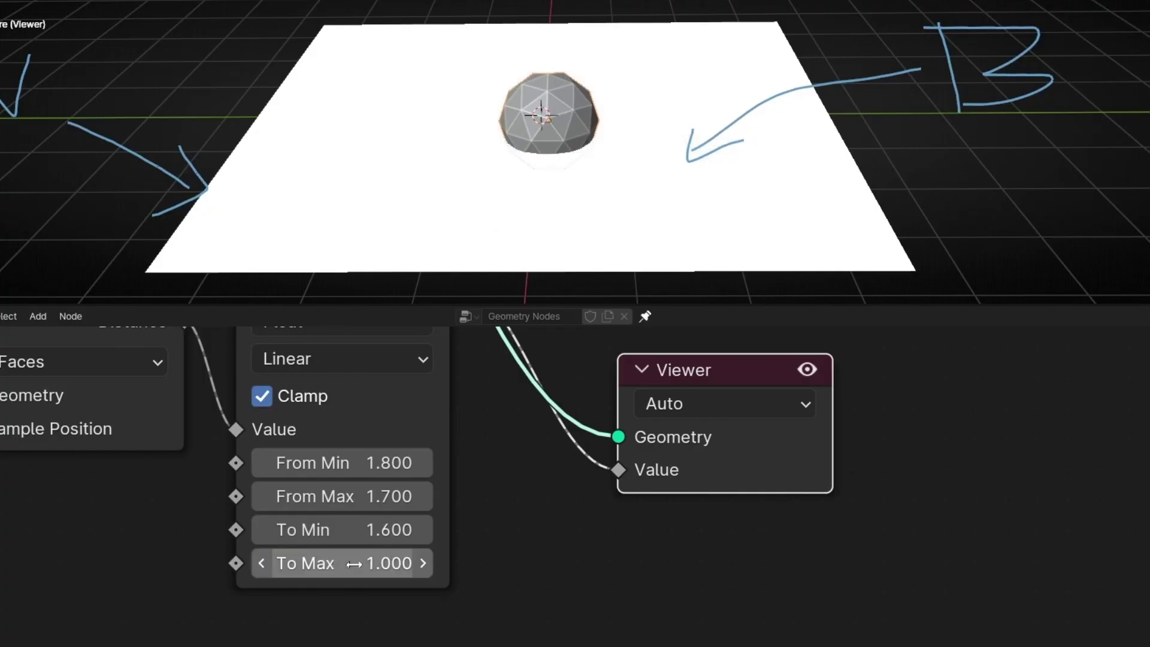
pyautogui.click(355, 563)
pyautogui.write('0')
pyautogui.press('Return')
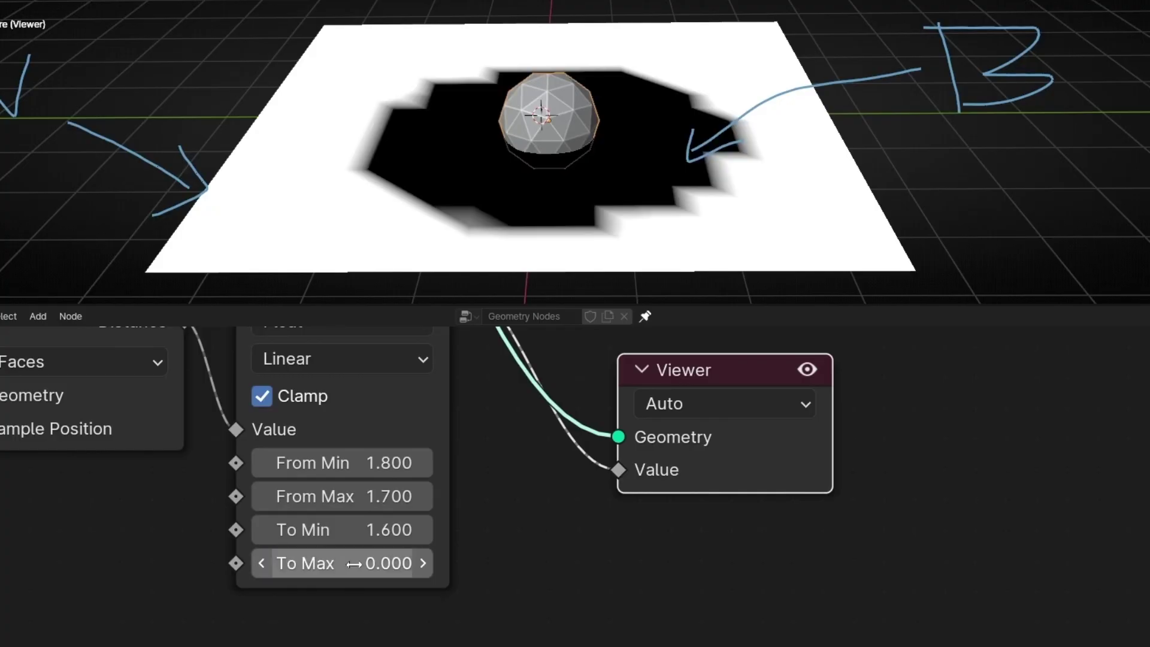
pyautogui.moveTo(388, 563); pyautogui.dragTo(387, 563)
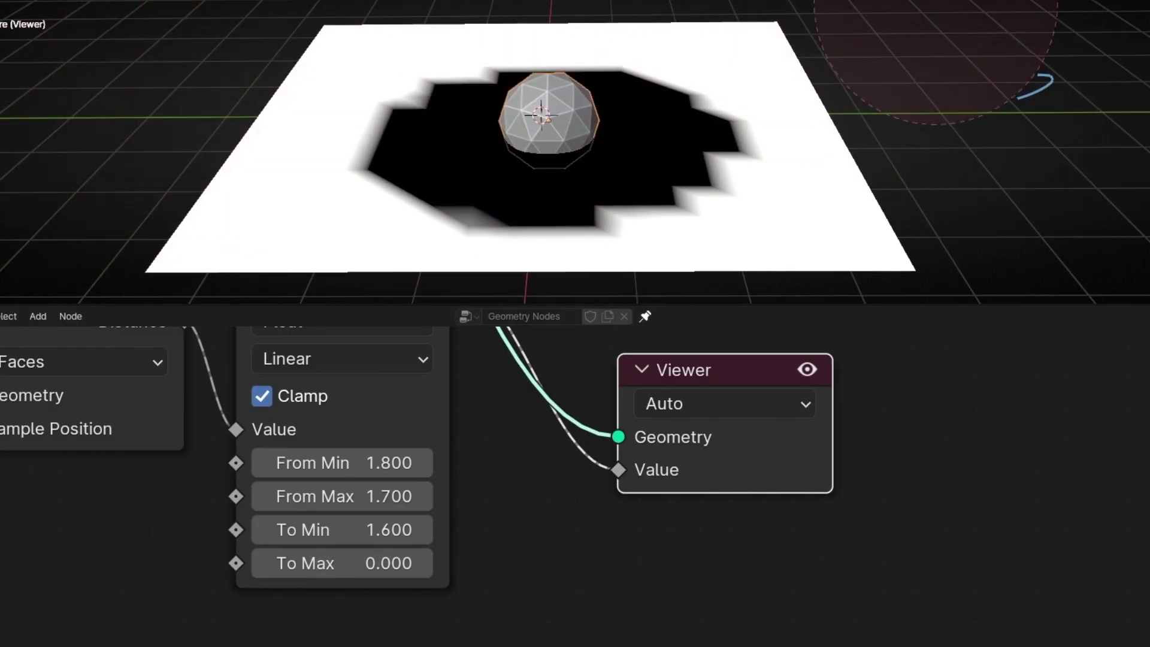
# Compare the cubes with the Viewer's mapped values, then return to the cubes and view them from a lower angle.
pyautogui.click(807, 369)
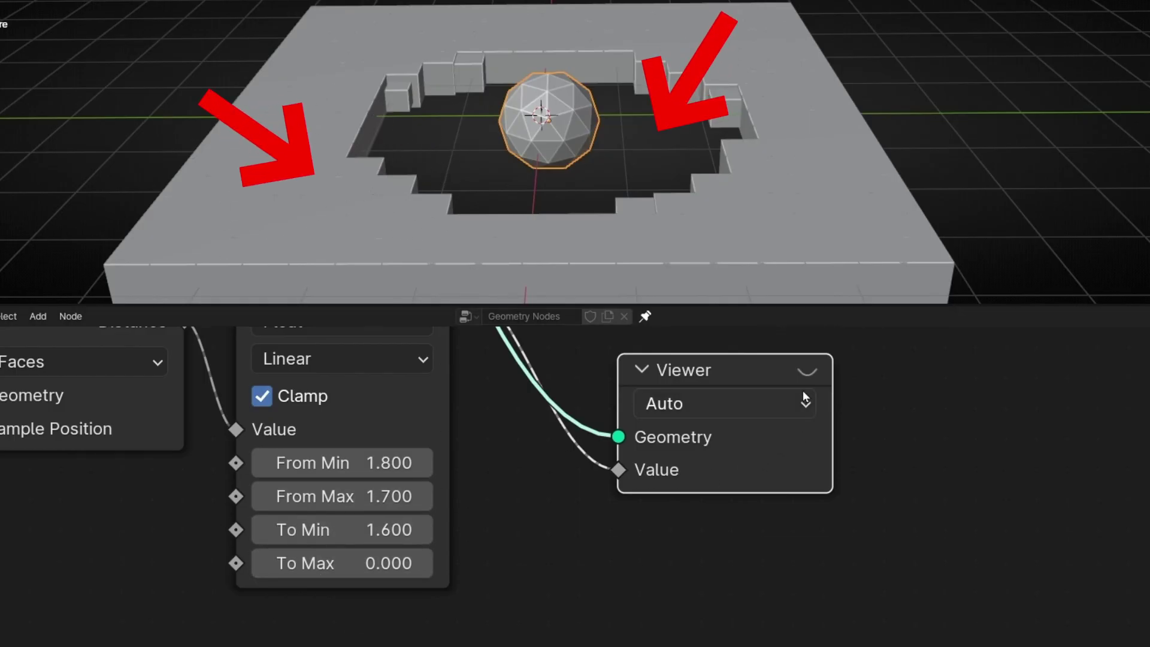
pyautogui.click(806, 370)
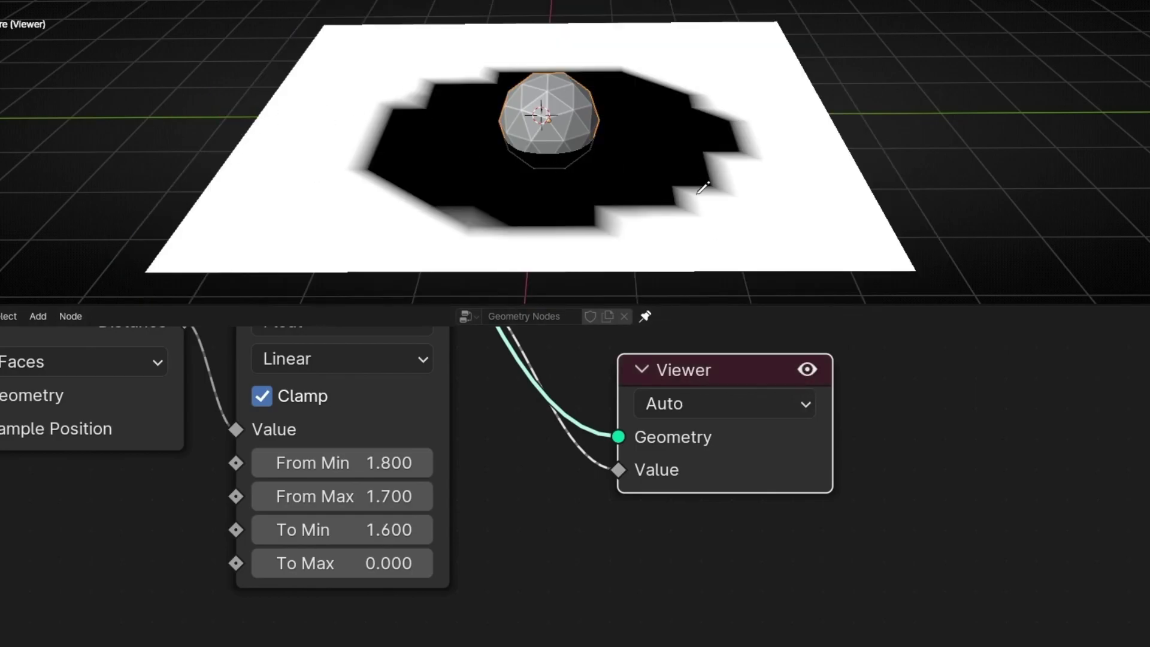
pyautogui.click(808, 370)
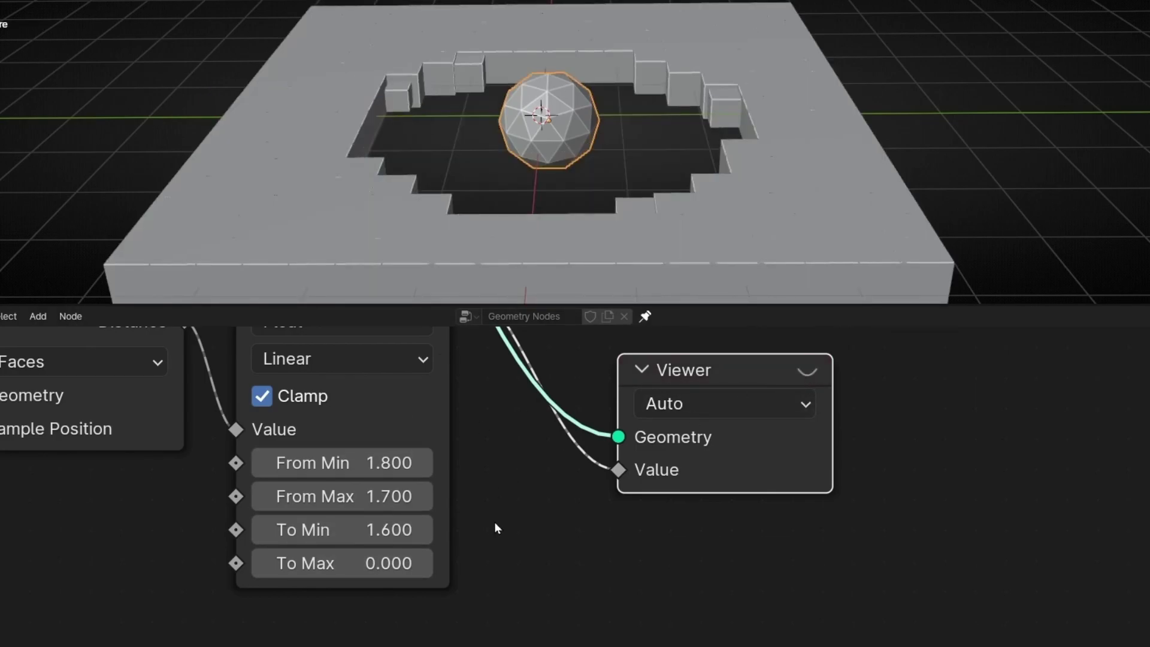
pyautogui.moveTo(466, 221)
pyautogui.mouseDown(button='middle')
pyautogui.moveTo(465, 186)
pyautogui.moveTo(464, 199)
pyautogui.mouseUp(button='middle')
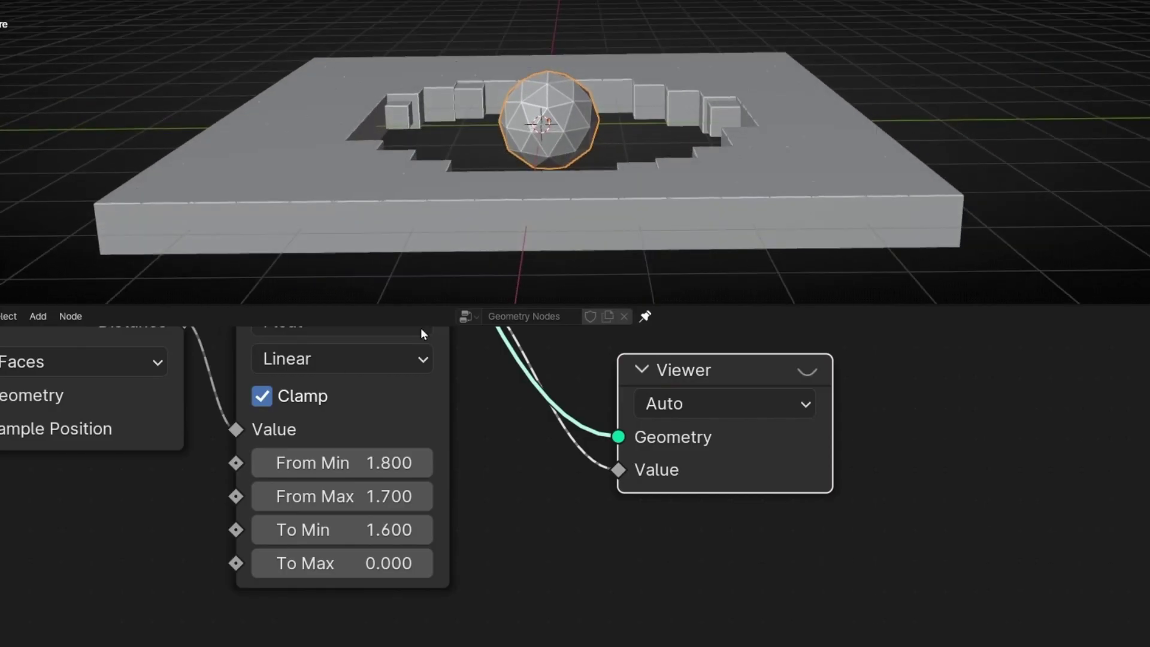
# Set the Map Range to From Min 0, From Max 1, To Min 0 and To Max 1.
pyautogui.scroll(2, 505, 488)
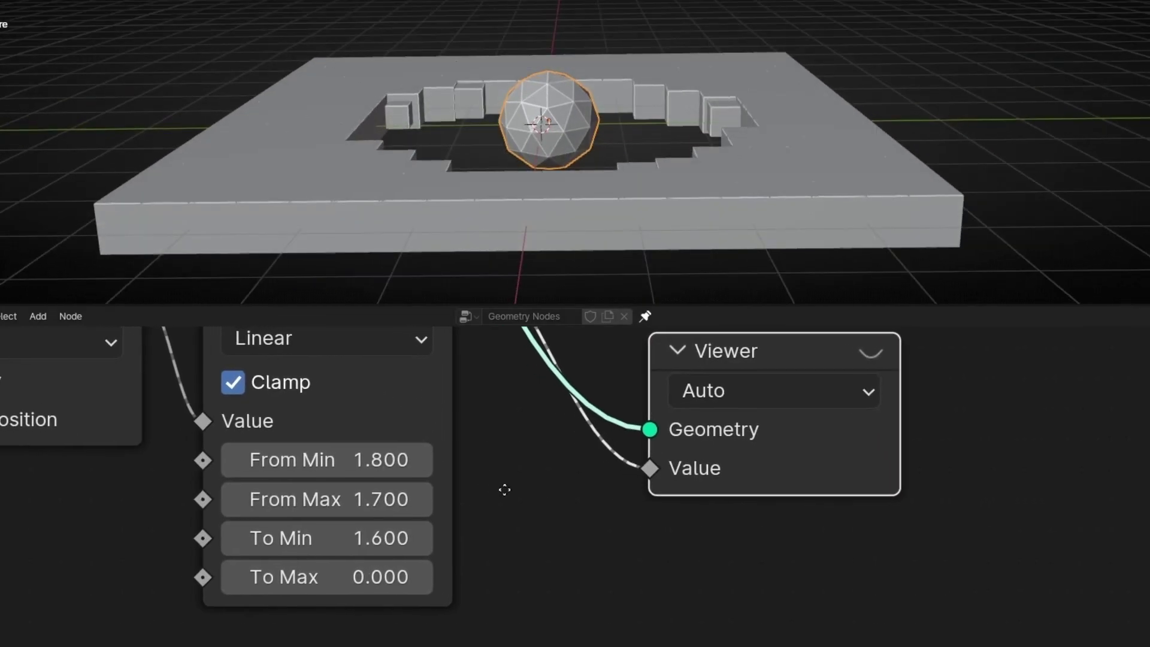
pyautogui.moveTo(341, 509)
pyautogui.mouseDown()
pyautogui.moveTo(281, 509)
pyautogui.moveTo(335, 509)
pyautogui.mouseUp()
pyautogui.click(372, 479)
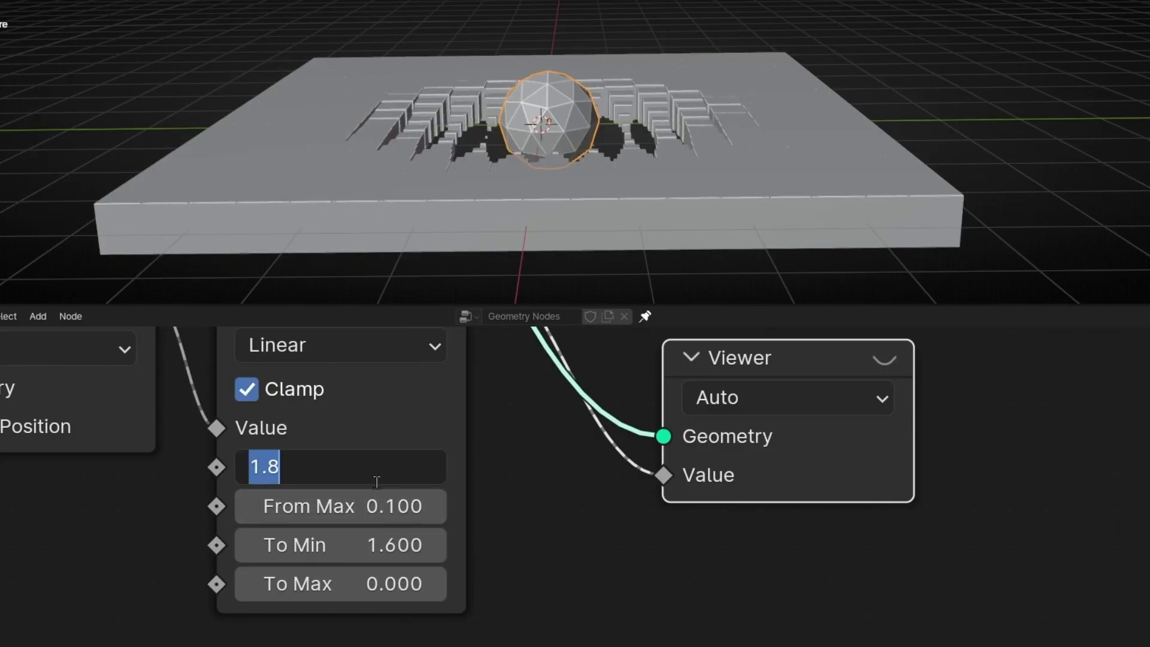
pyautogui.write('0')
pyautogui.press('Tab')
pyautogui.write('1')
pyautogui.press('Tab')
pyautogui.write('0')
pyautogui.press('Tab')
pyautogui.write('1')
pyautogui.press('Return')
pyautogui.moveTo(491, 150)
pyautogui.mouseDown(button='middle')
pyautogui.moveTo(506, 136)
pyautogui.moveTo(484, 144)
pyautogui.mouseUp(button='middle')
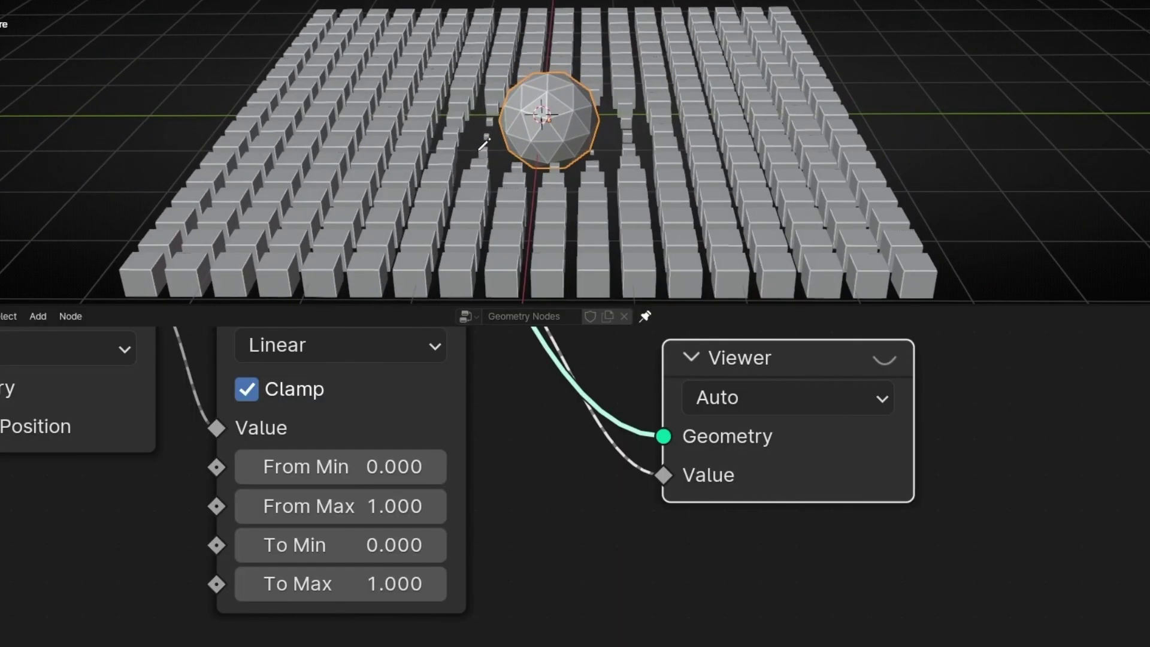
# Set the Map Range From Min to 2.4 and From Max to 3.1, and move the icosphere toward the back of the grid.
pyautogui.moveTo(366, 506); pyautogui.dragTo(409, 466)
pyautogui.press('g')
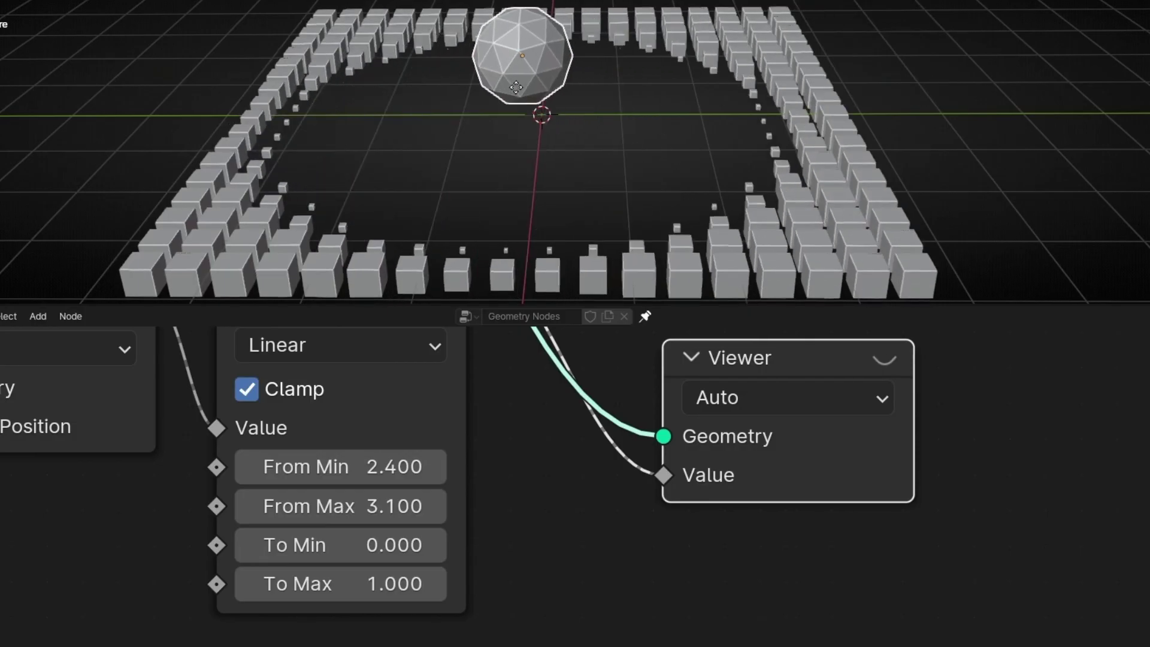
pyautogui.click(583, 77)
pyautogui.scroll(-1, 547, 122)
pyautogui.scroll(-1, 547, 122)
pyautogui.moveTo(547, 122)
pyautogui.mouseDown(button='middle')
pyautogui.moveTo(568, 178)
pyautogui.moveTo(611, 144)
pyautogui.moveTo(548, 133)
pyautogui.mouseUp(button='middle')
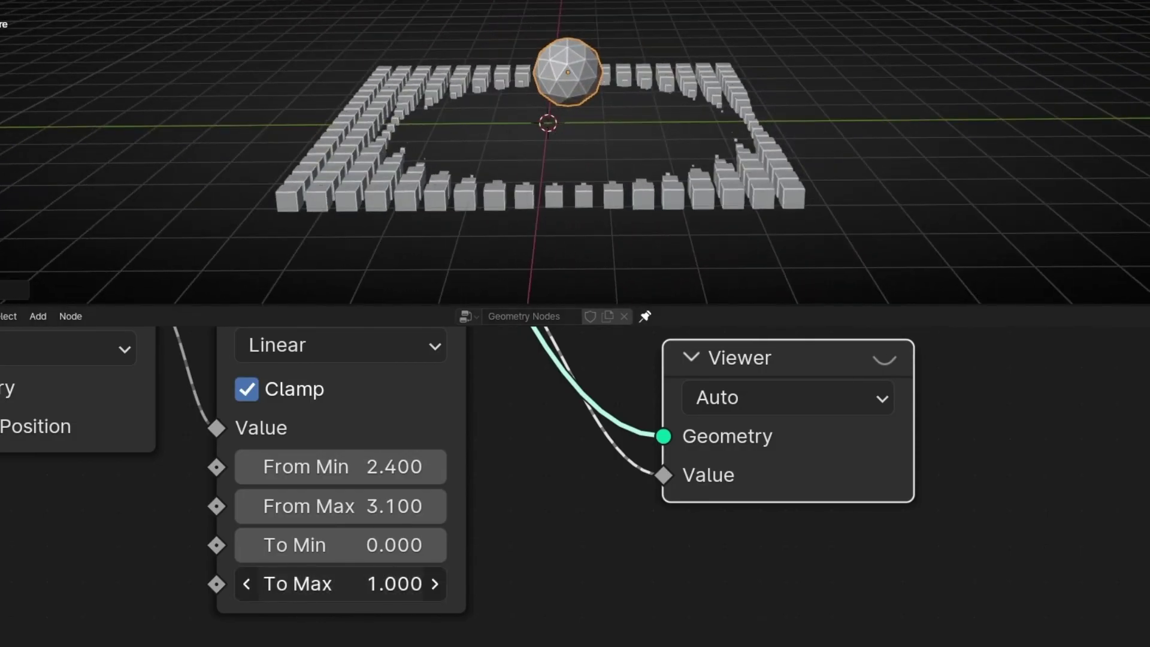
# Try the Map Range To Max at 1.7, undo it, and set To Max to 0.6.
pyautogui.moveTo(392, 584)
pyautogui.mouseDown()
pyautogui.moveTo(413, 584)
pyautogui.moveTo(405, 575)
pyautogui.mouseUp()
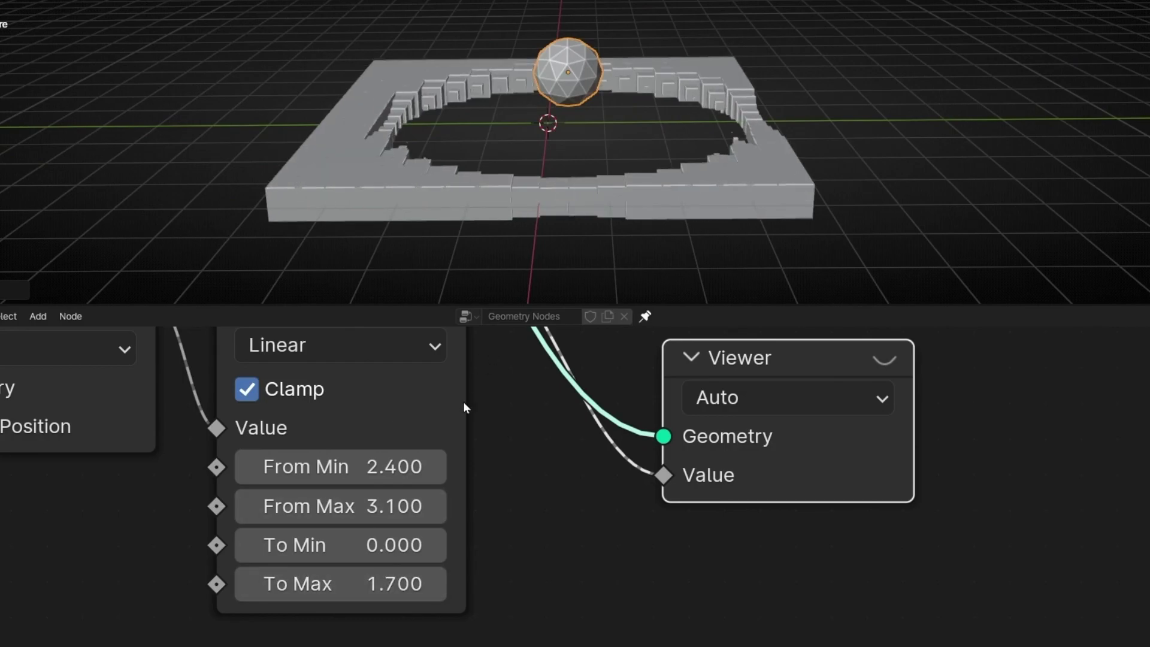
pyautogui.hotkey('ctrl', 'z')
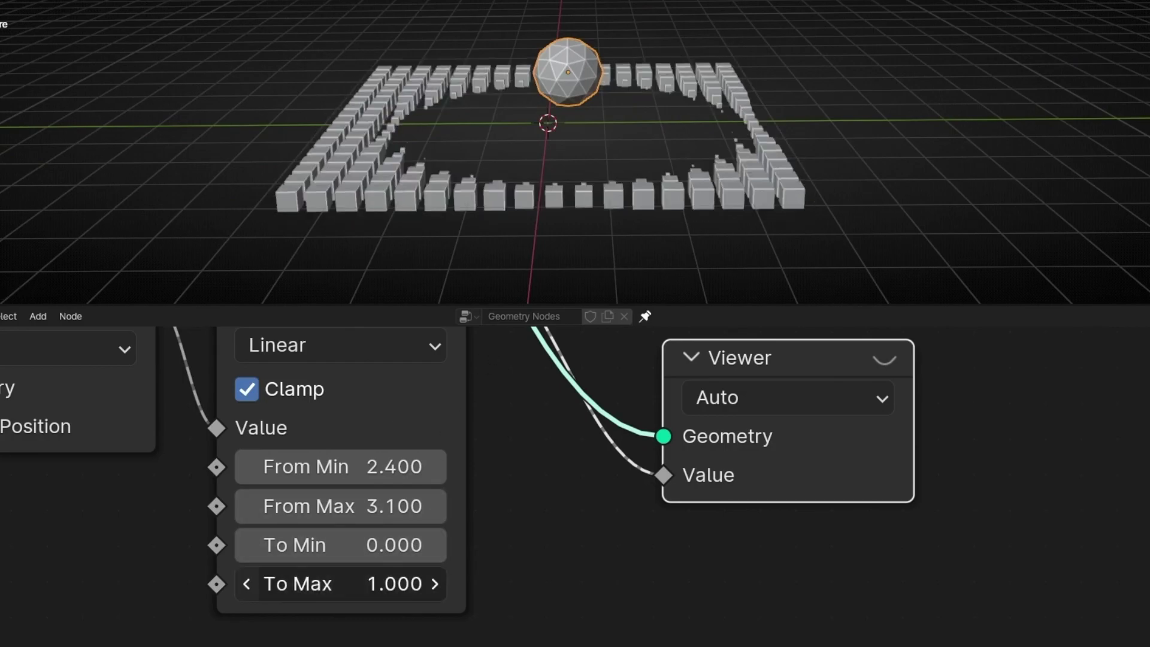
pyautogui.moveTo(274, 585); pyautogui.dragTo(251, 585)
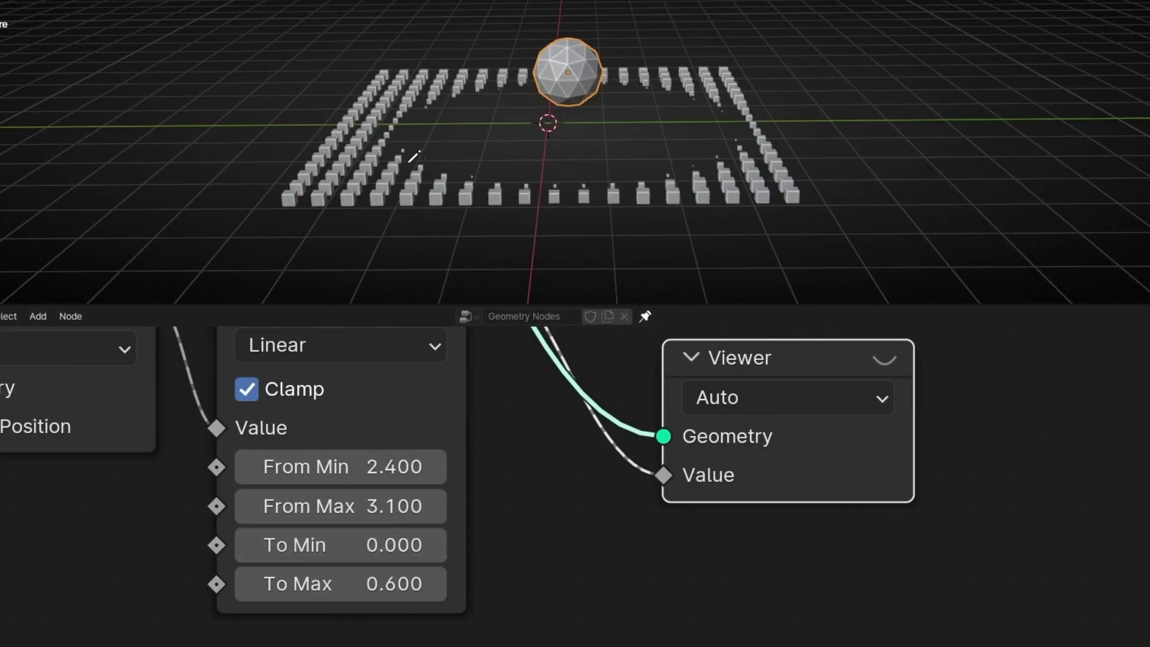
# Set the Map Range To Min to 2 and To Max to 0.
pyautogui.click(393, 551)
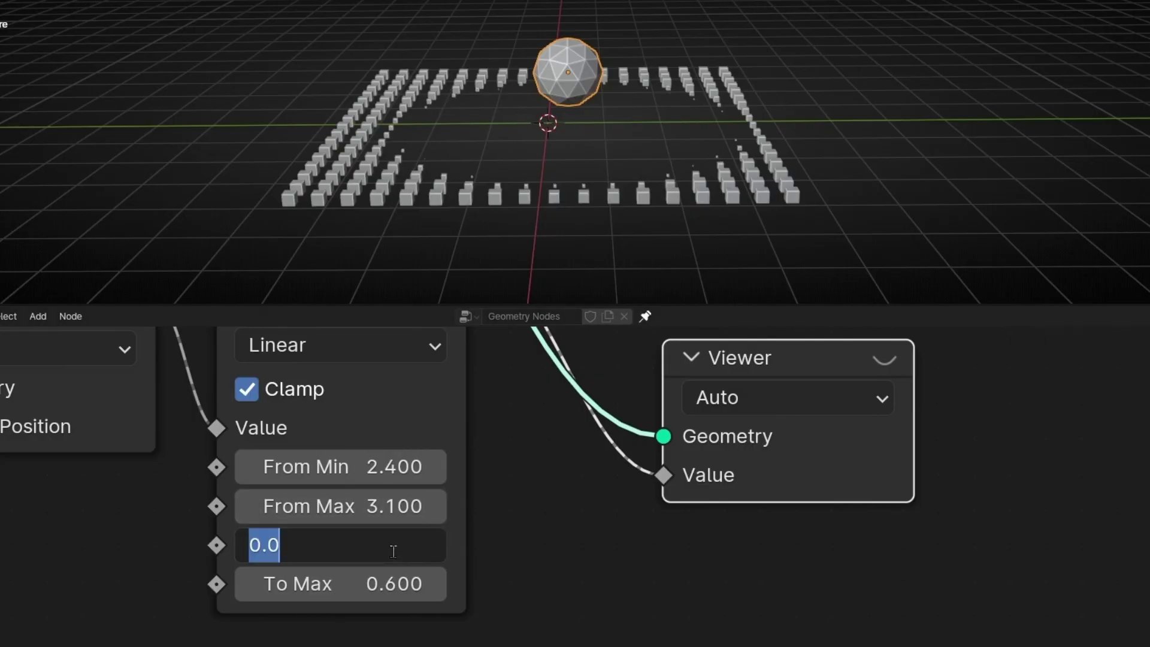
pyautogui.write('2')
pyautogui.press('Return')
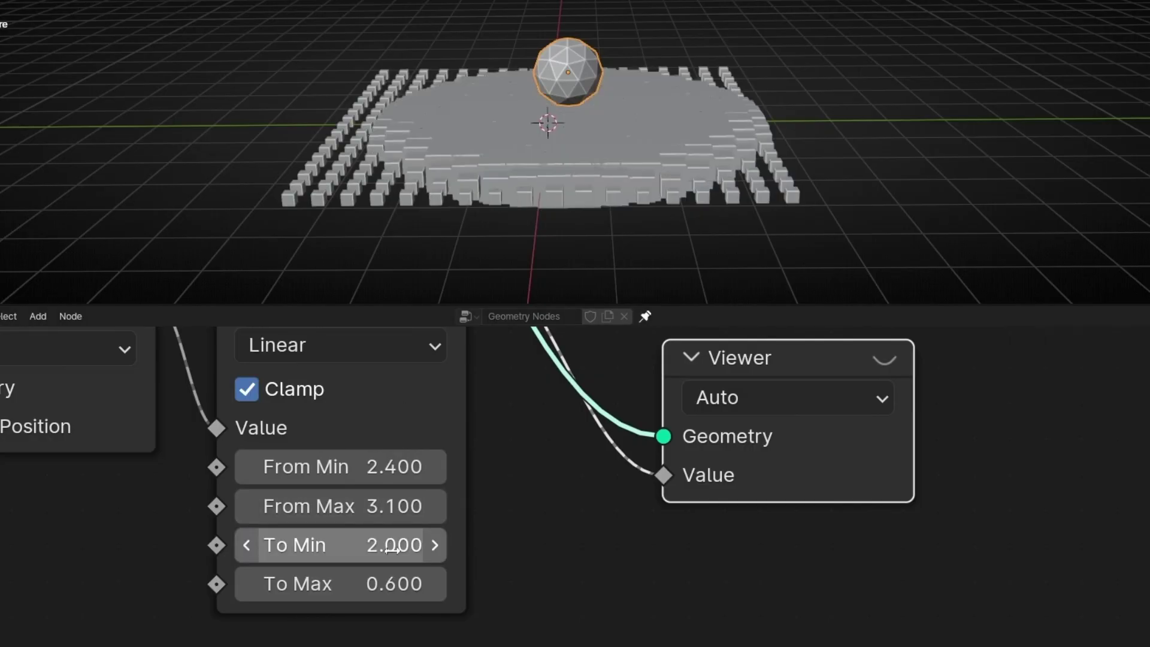
pyautogui.click(325, 590)
pyautogui.write('0')
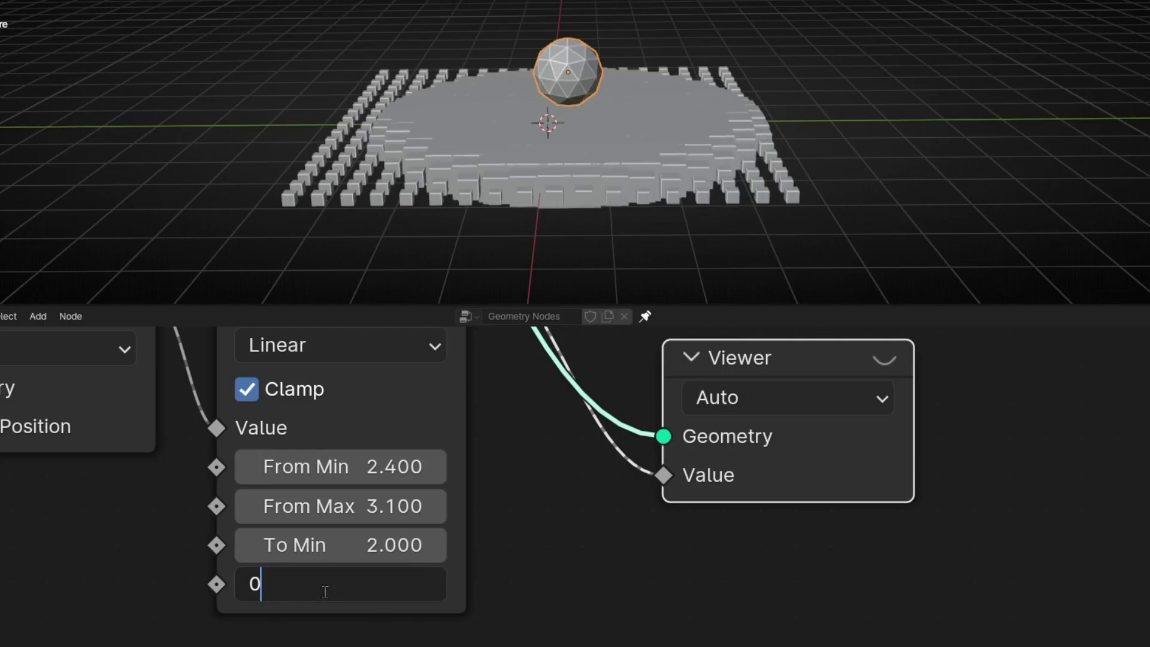
pyautogui.press('Return')
pyautogui.scroll(1, 374, 126)
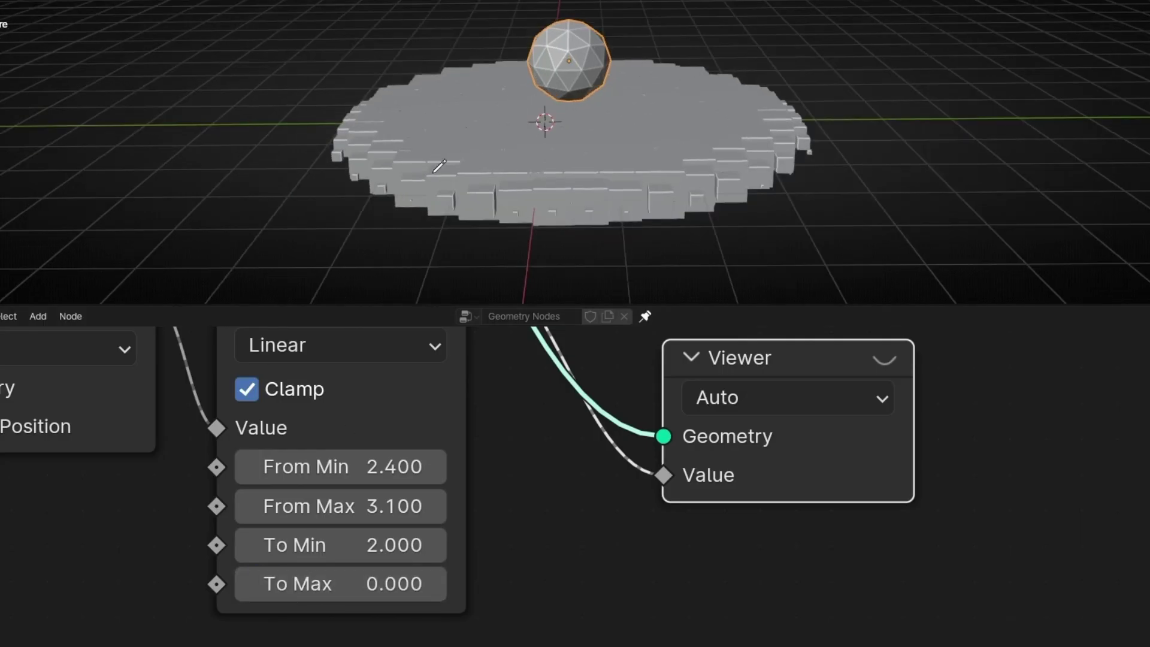
# Set the Map Range From Min to -0.9 and From Max to 2.5.
pyautogui.scroll(1, 429, 509)
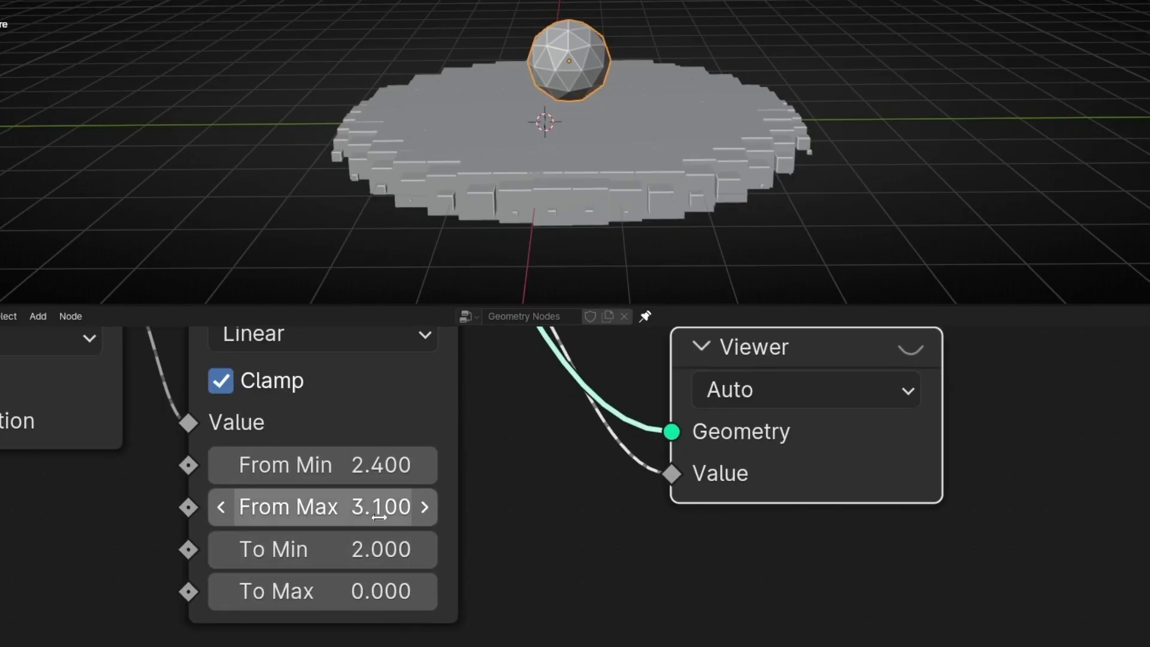
pyautogui.moveTo(355, 463); pyautogui.dragTo(230, 464)
pyautogui.moveTo(337, 507); pyautogui.dragTo(314, 507)
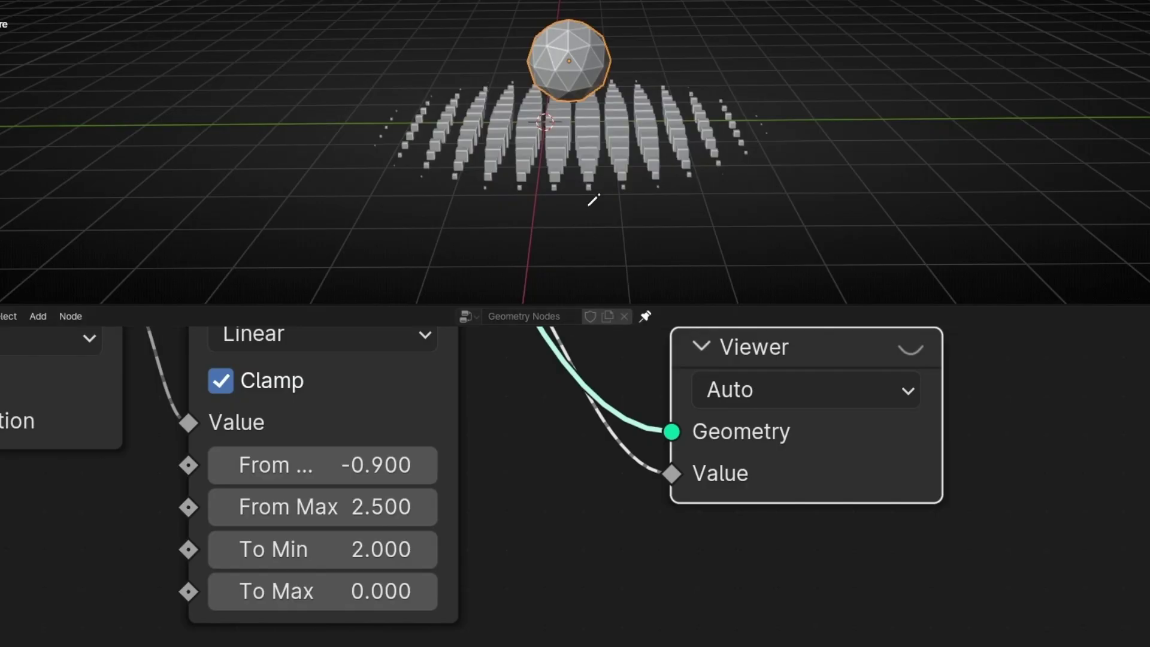
pyautogui.moveTo(593, 191); pyautogui.dragTo(561, 219, button='middle')
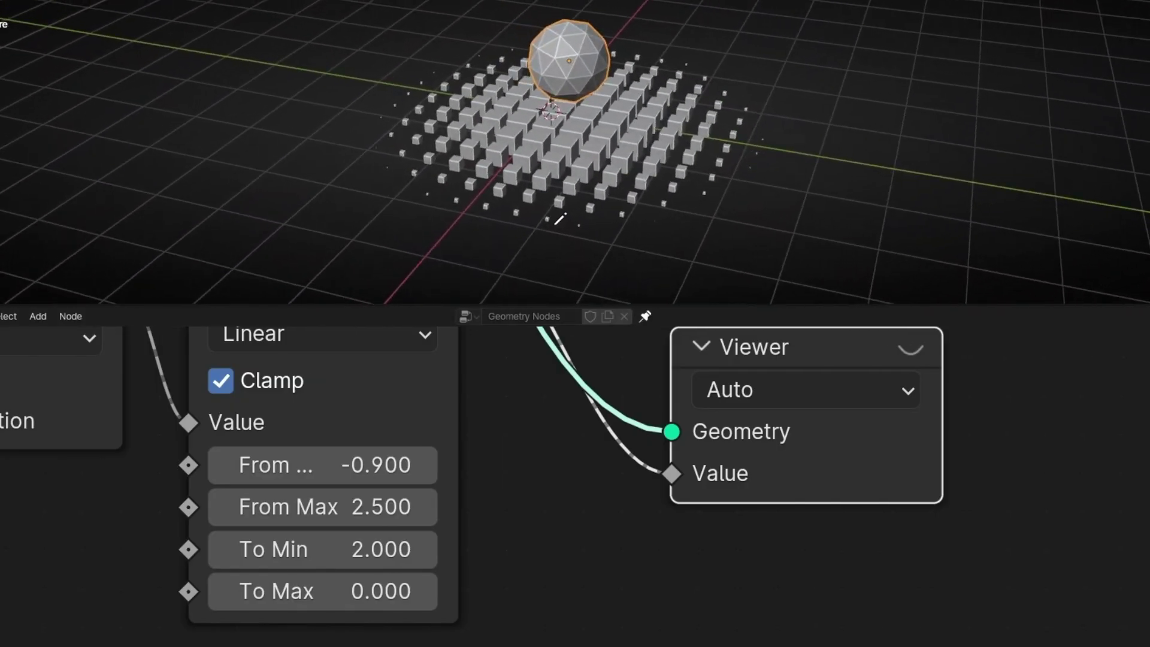
# Remove the Instance on Points node while keeping the Grid linked to the Group Output, and delete the Cube node.
pyautogui.scroll(-1, 505, 497)
pyautogui.scroll(-7, 505, 492)
pyautogui.moveTo(567, 363); pyautogui.dragTo(442, 542, button='middle')
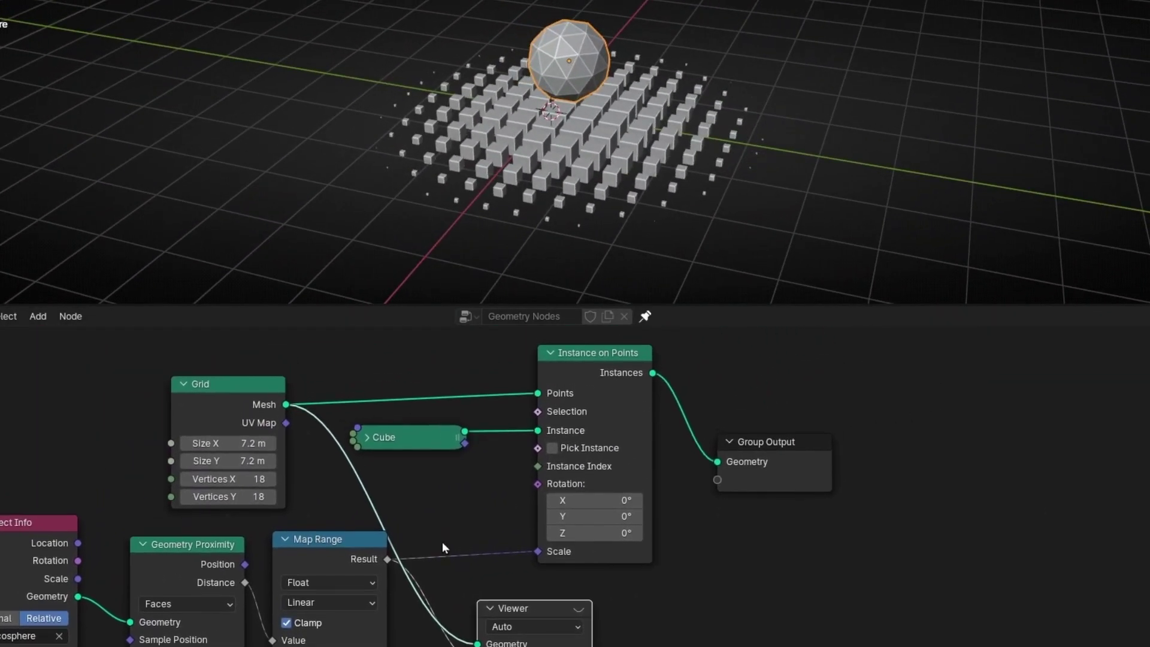
pyautogui.click(610, 393)
pyautogui.hotkey('ctrl', 'x')
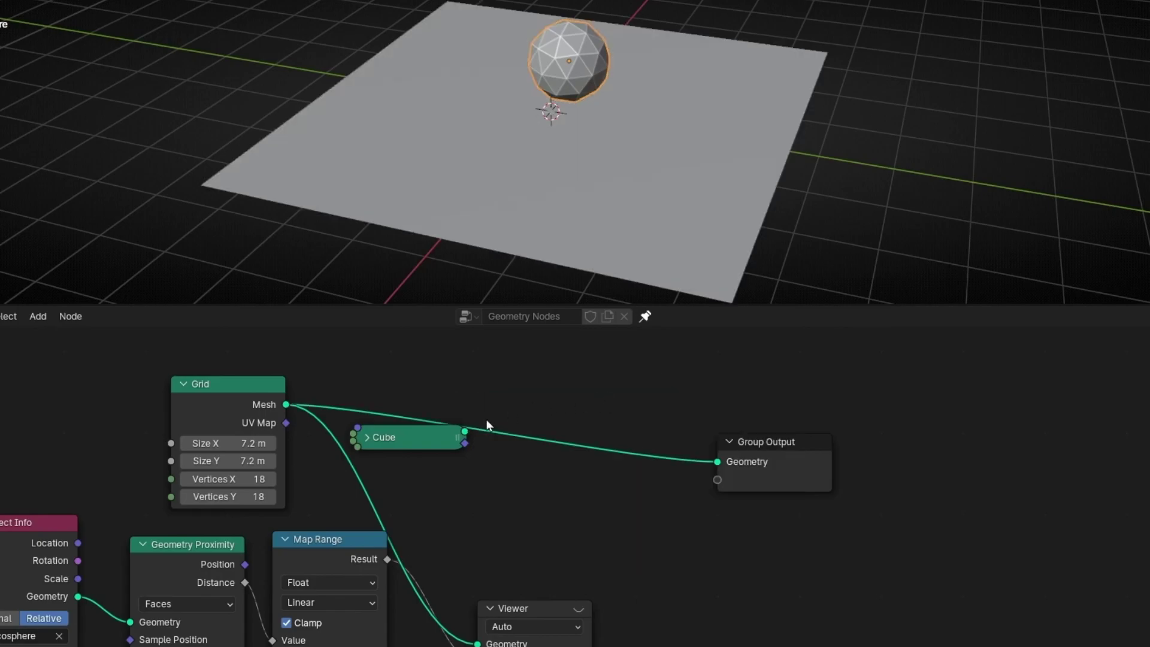
pyautogui.click(415, 442)
pyautogui.press('x')
# Insert an Extrude Mesh node between the Grid and the Group Output.
pyautogui.hotkey('shift', 'a')
pyautogui.write('ext')
pyautogui.press('Return')
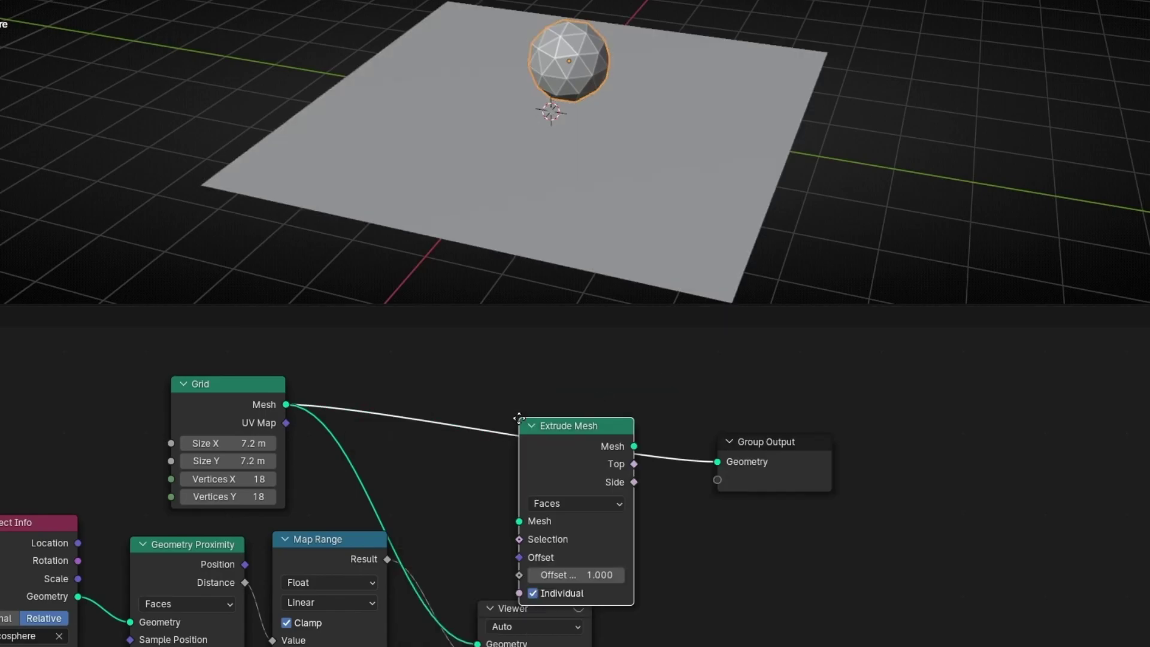
pyautogui.click(517, 389)
pyautogui.moveTo(652, 133); pyautogui.dragTo(651, 174, button='middle')
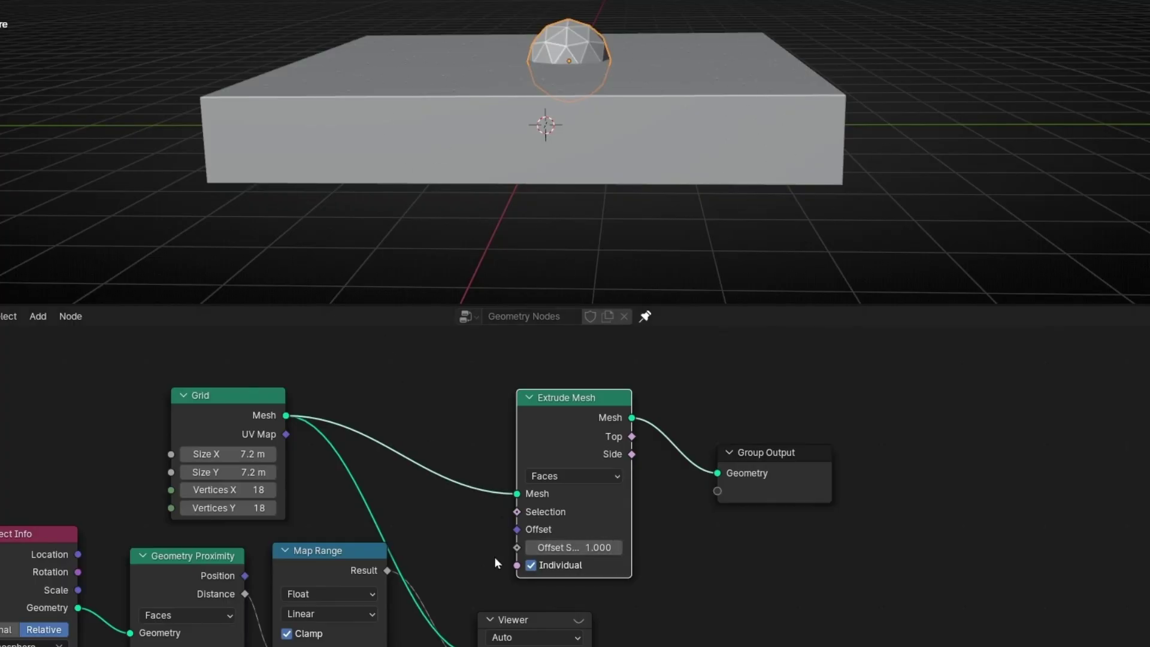
pyautogui.moveTo(573, 547); pyautogui.dragTo(605, 547)
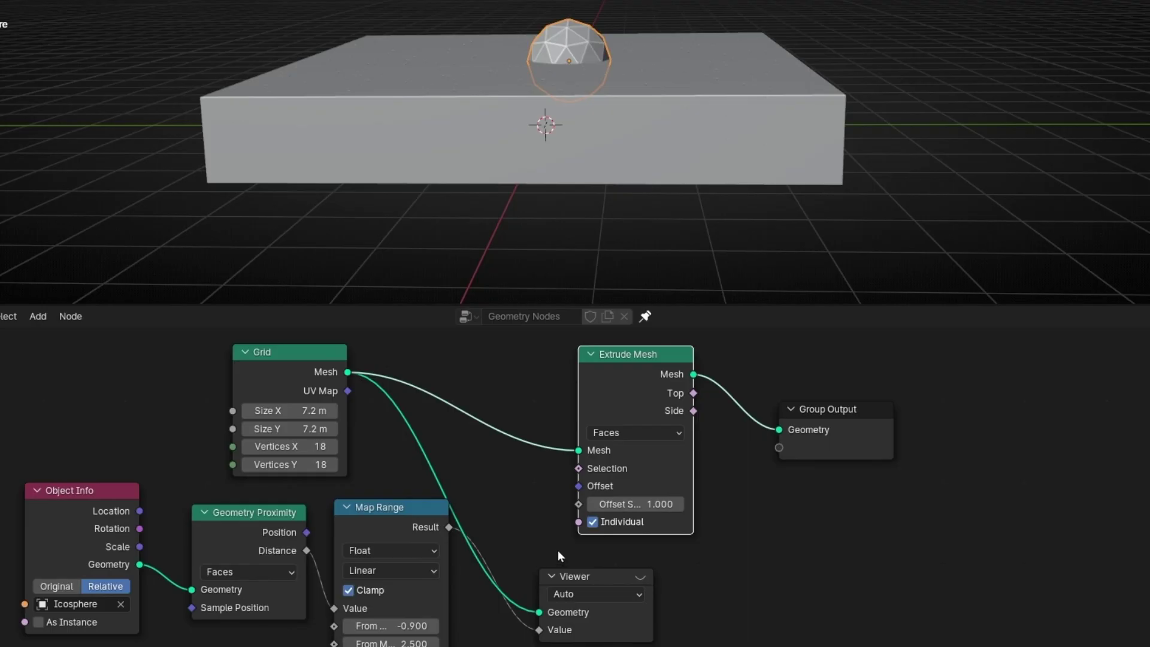
pyautogui.moveTo(558, 551); pyautogui.dragTo(503, 495, button='middle')
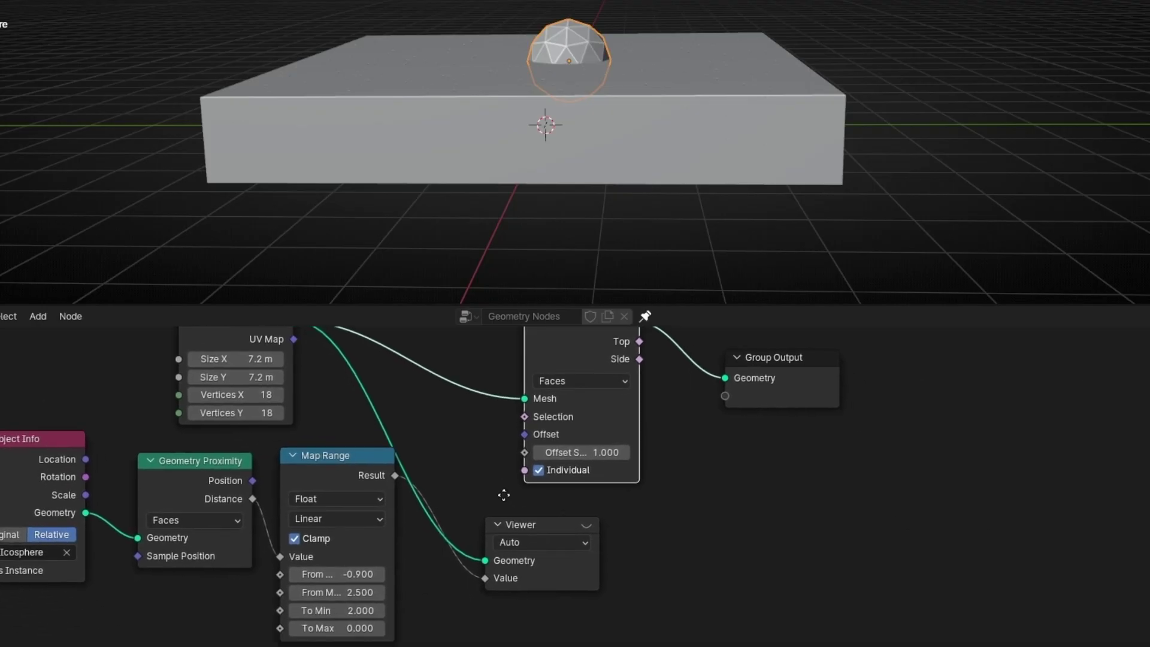
# Connect the Map Range Result to the Extrude Mesh node's Offset Scale.
pyautogui.click(361, 466)
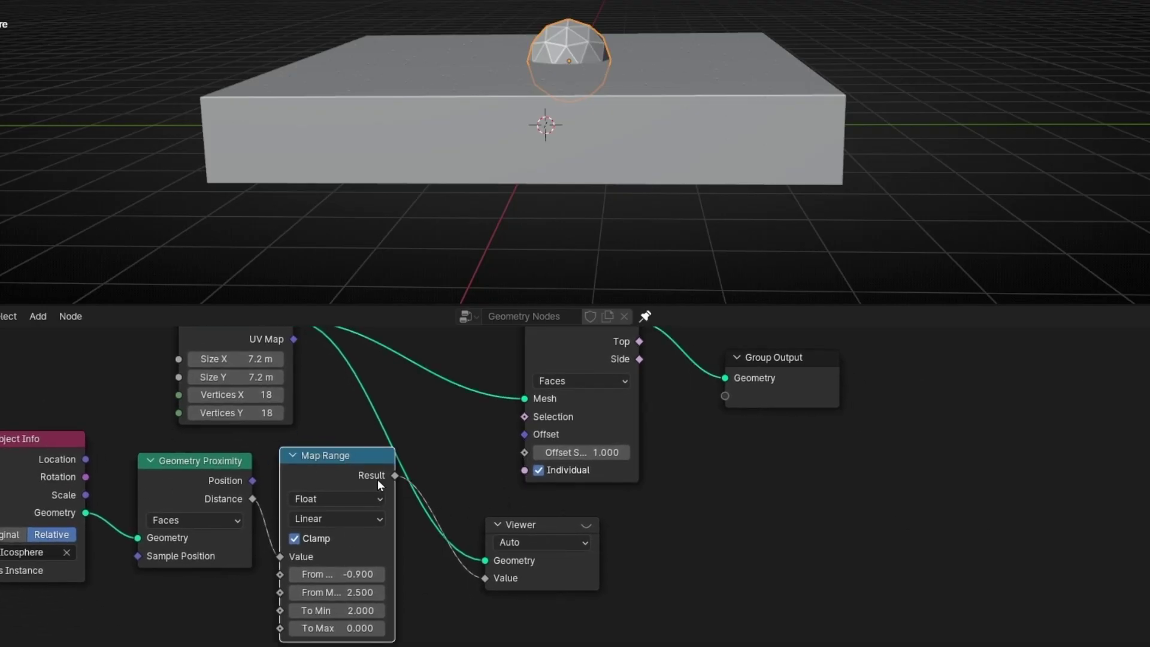
pyautogui.moveTo(395, 475); pyautogui.dragTo(515, 454)
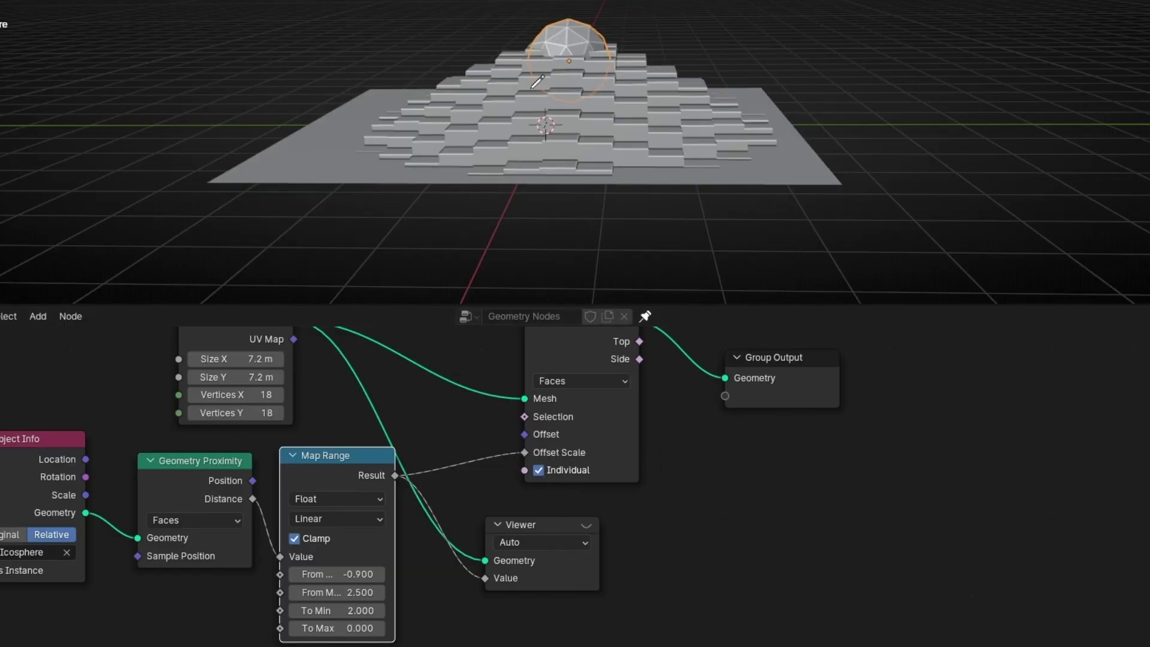
pyautogui.moveTo(546, 128); pyautogui.dragTo(518, 138, button='middle')
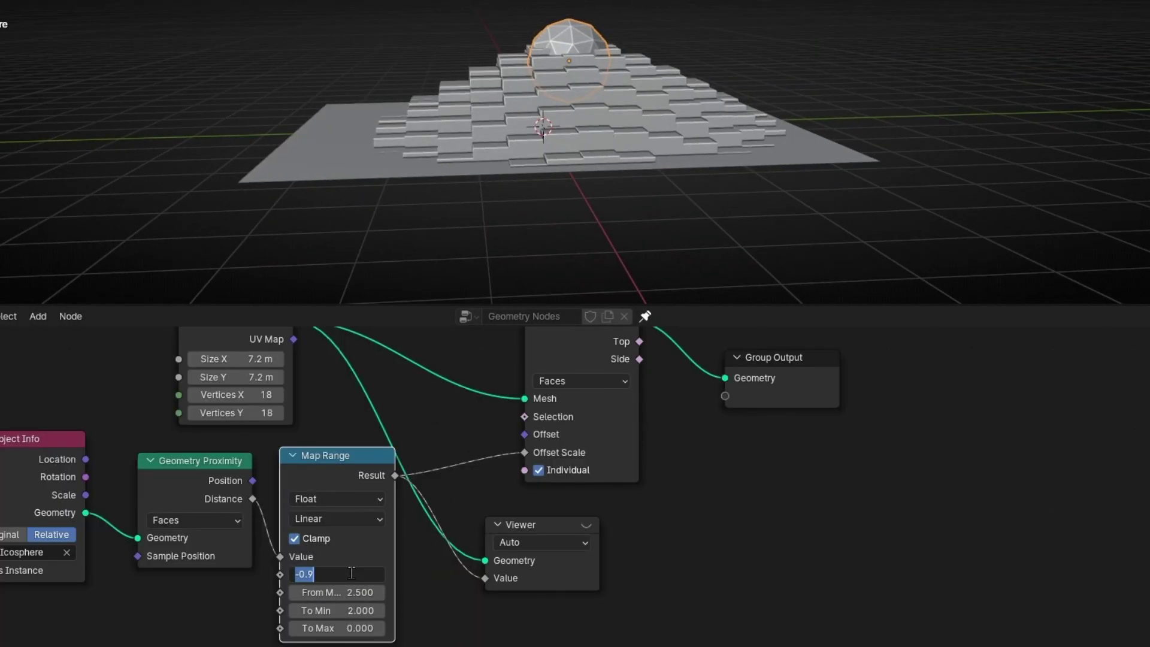
# Set the Map Range From Min to 0 and annotate a line along the grid plane.
pyautogui.press('Return')
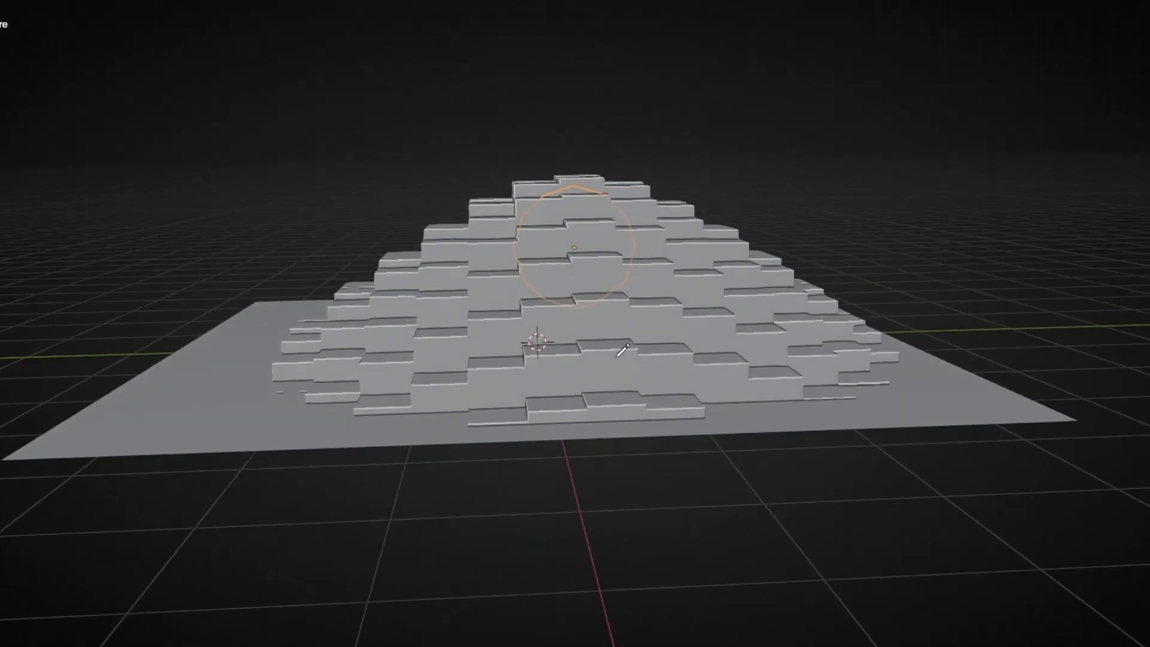
pyautogui.moveTo(599, 300); pyautogui.dragTo(590, 341, button='middle')
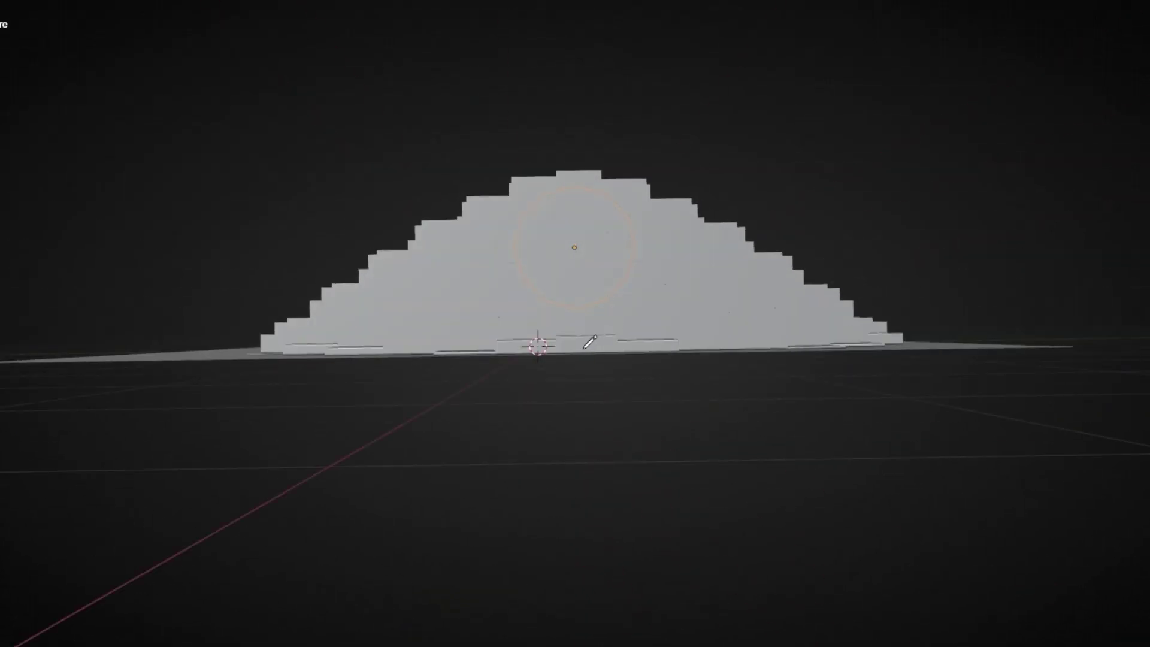
pyautogui.moveTo(618, 350); pyautogui.dragTo(643, 350)
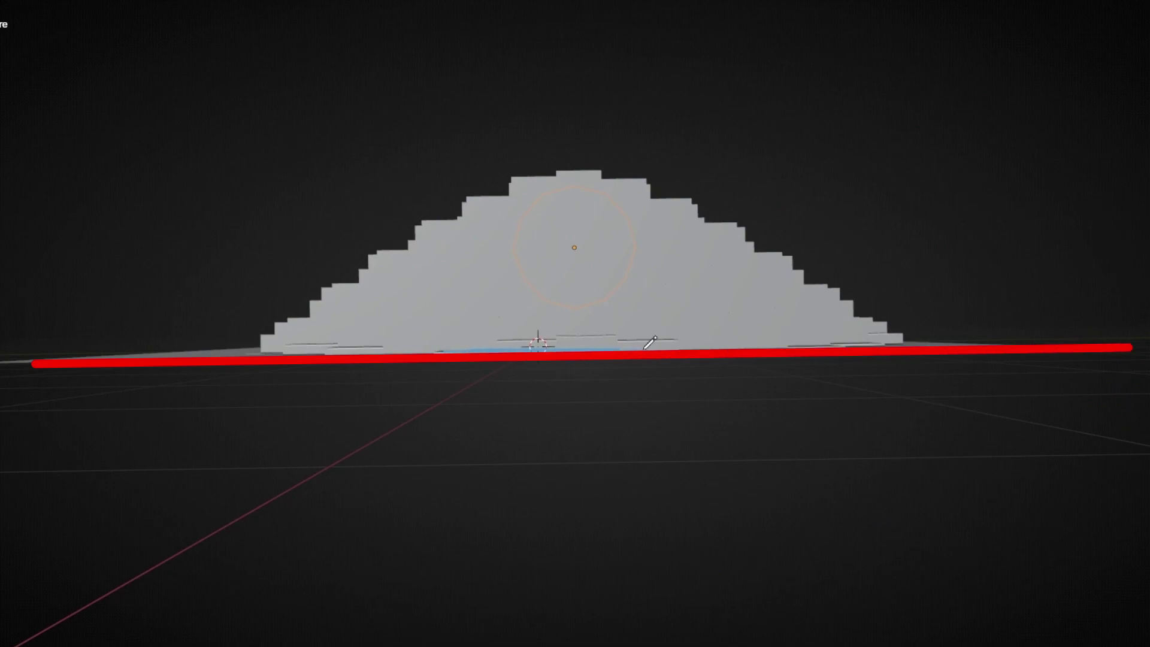
# Move the icosphere down to the grid plane near its centre and annotate an upward arrow above it.
pyautogui.press('g')
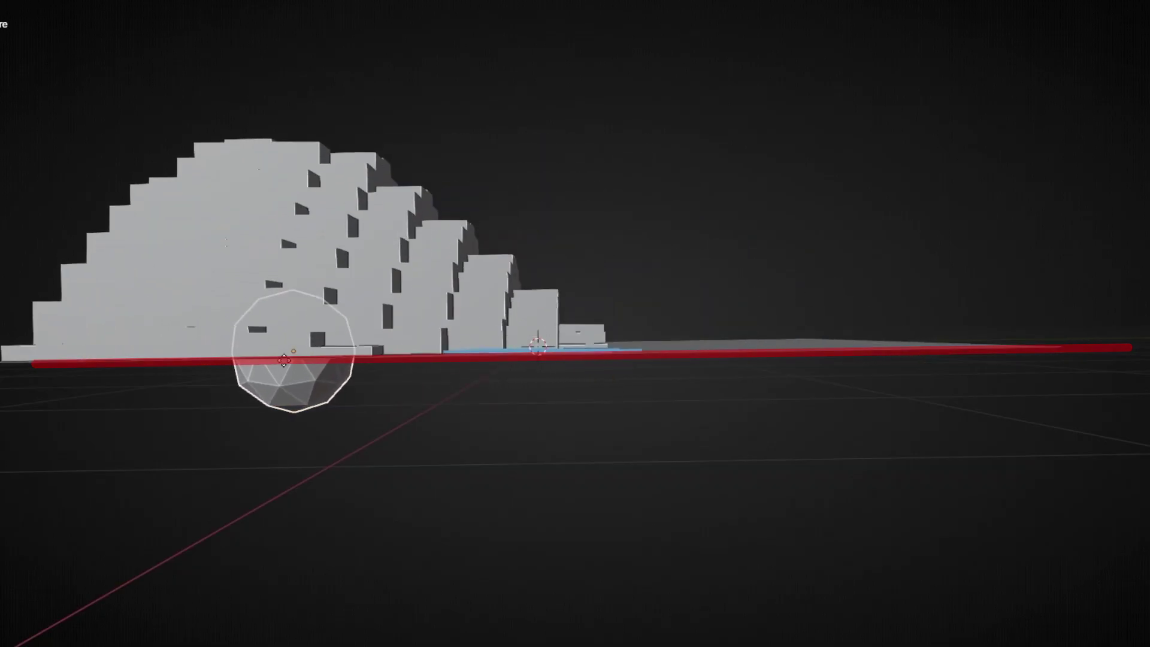
pyautogui.click(551, 352)
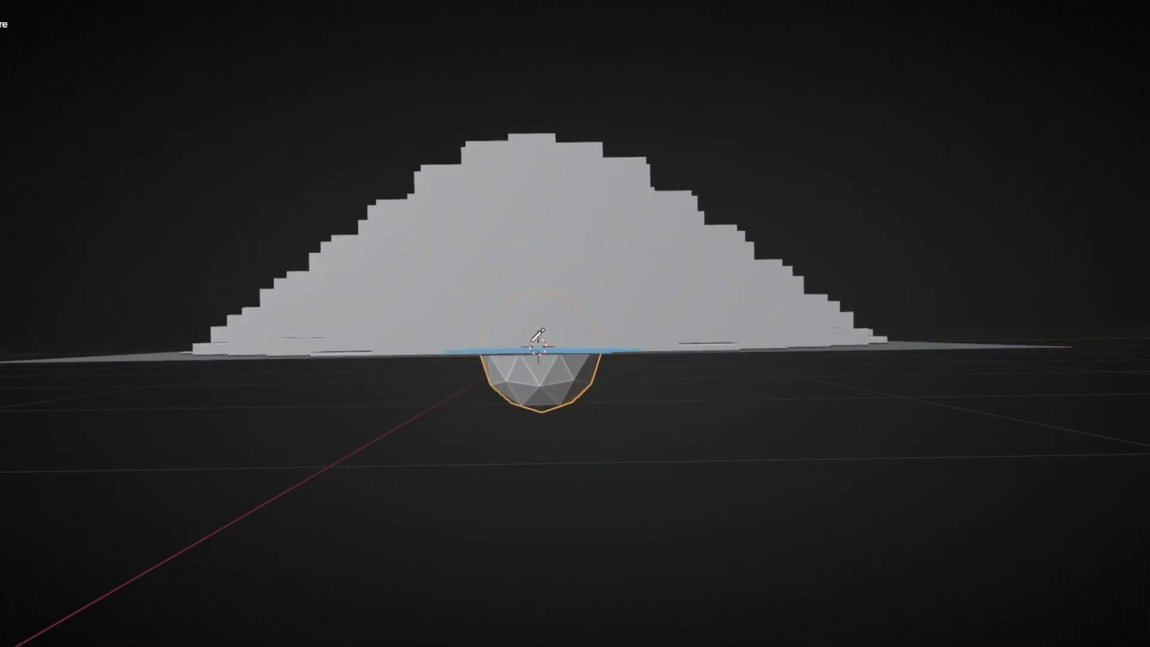
pyautogui.moveTo(668, 348); pyautogui.dragTo(641, 350, button='middle')
pyautogui.press('g')
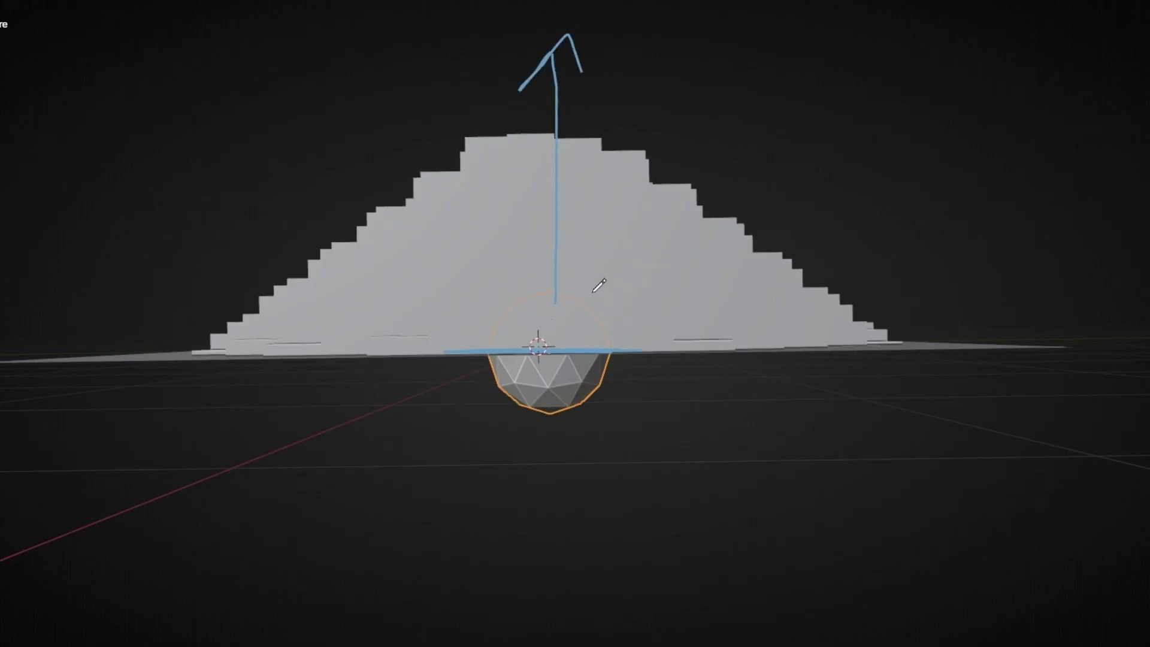
pyautogui.hotkey('ctrl', 'space')
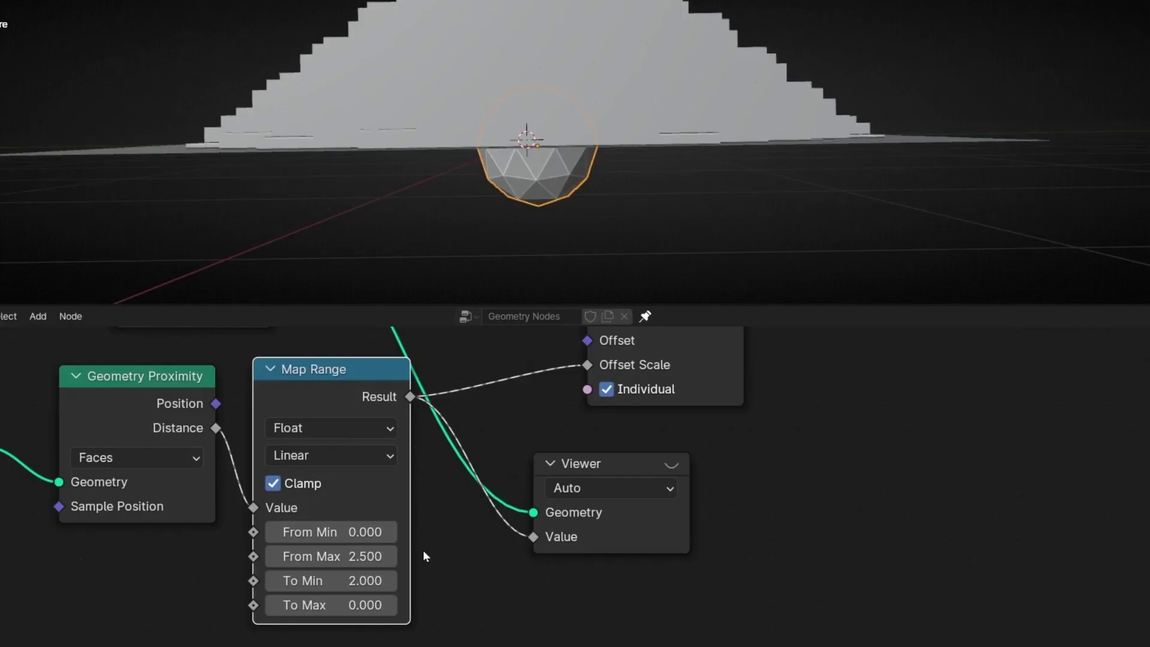
# Set the Map Range To Min to 3.1.
pyautogui.scroll(2, 440, 570)
pyautogui.moveTo(440, 570); pyautogui.dragTo(472, 567, button='middle')
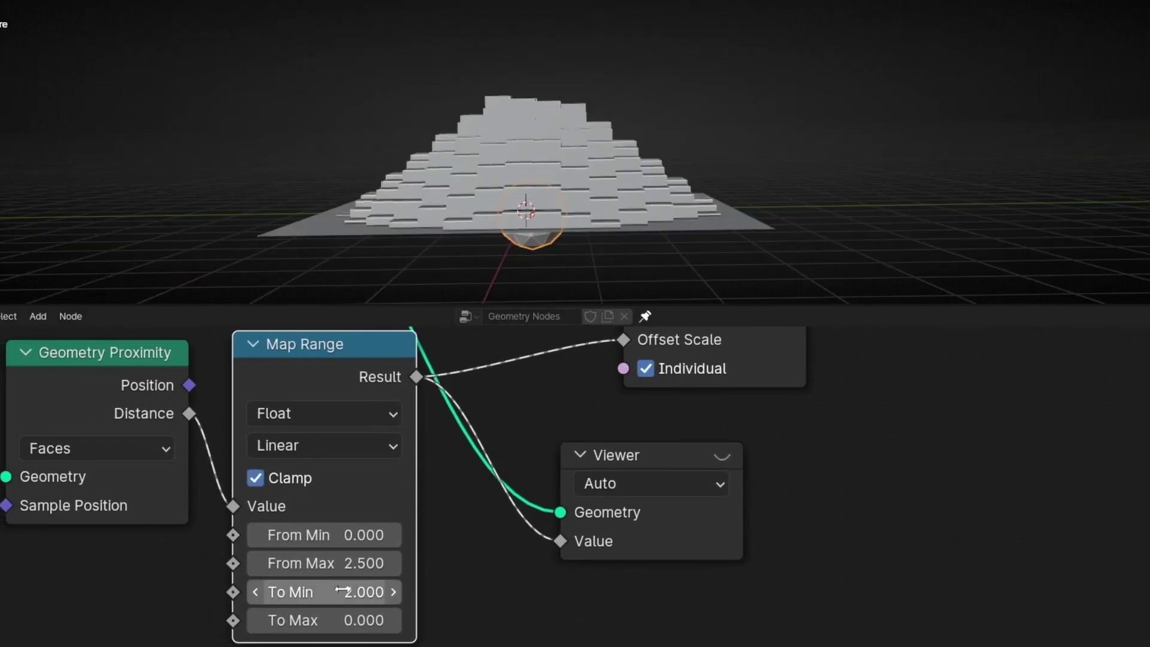
pyautogui.moveTo(342, 589); pyautogui.dragTo(402, 592)
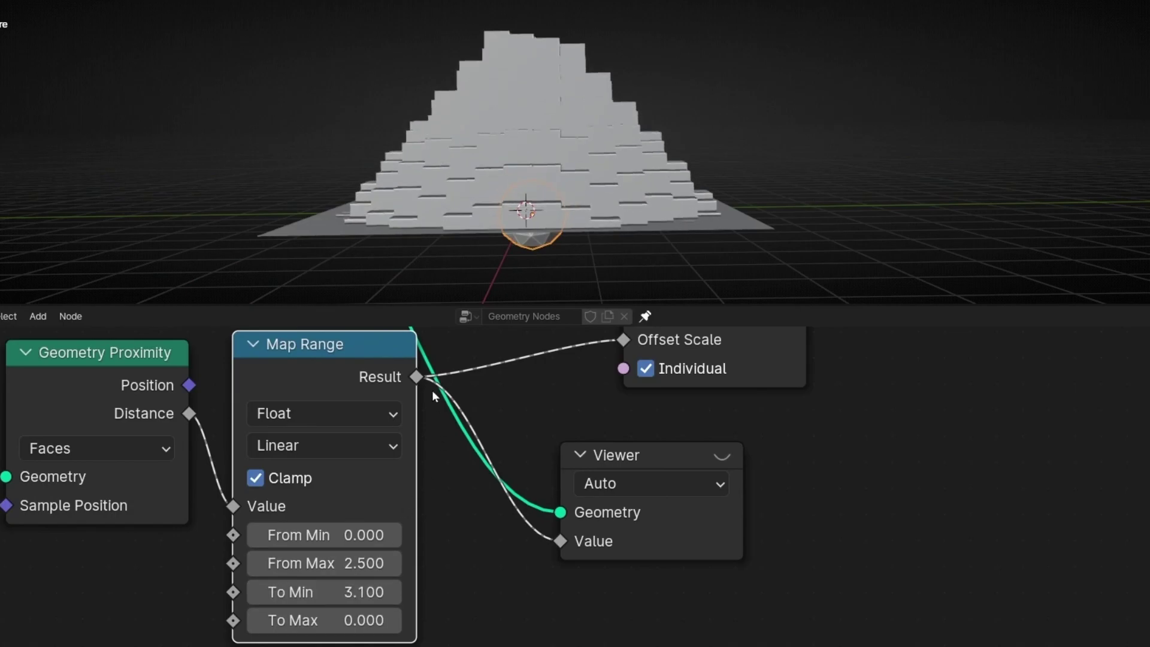
# Try a Map Range To Max of 0.4 and reset it to 0.
pyautogui.click(394, 620)
pyautogui.click(394, 620)
pyautogui.click(394, 621)
pyautogui.click(394, 621)
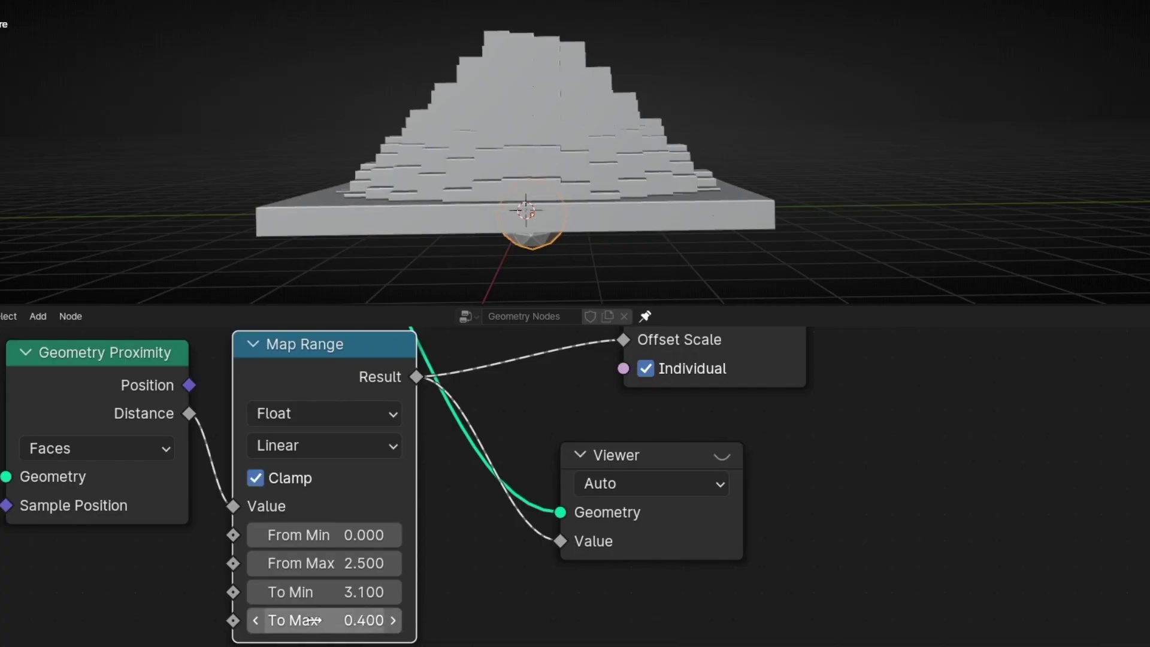
pyautogui.press('Return')
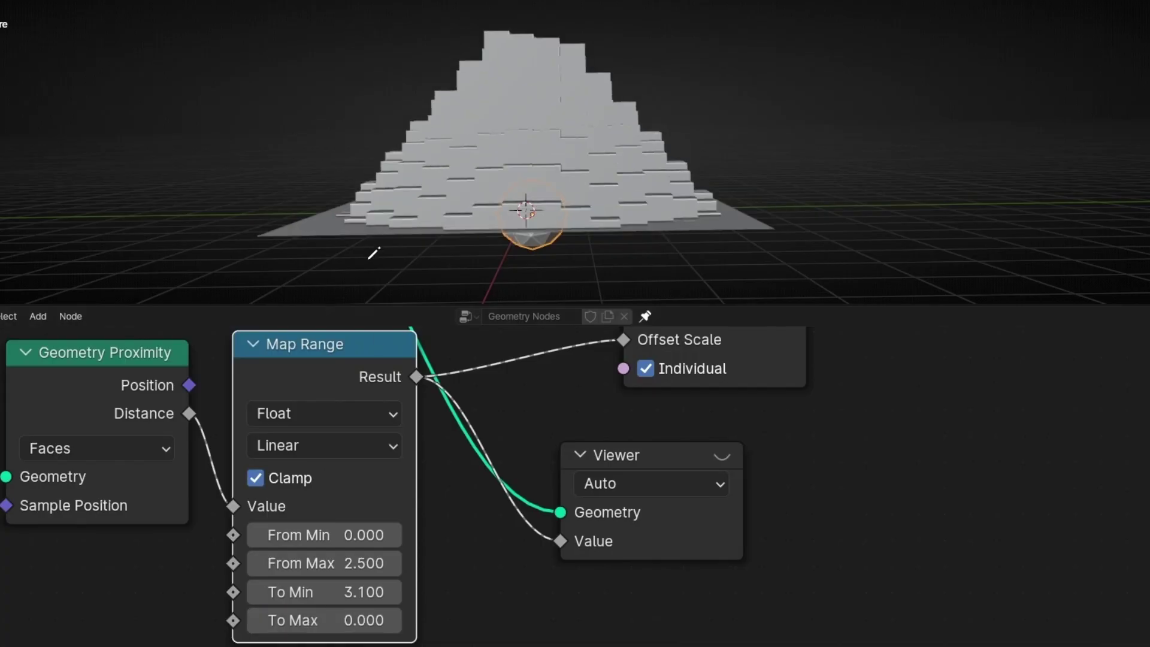
# Set the Map Range From Max to 0.1 and move the icosphere across the grid.
pyautogui.click(356, 563)
pyautogui.moveTo(356, 562); pyautogui.dragTo(224, 562)
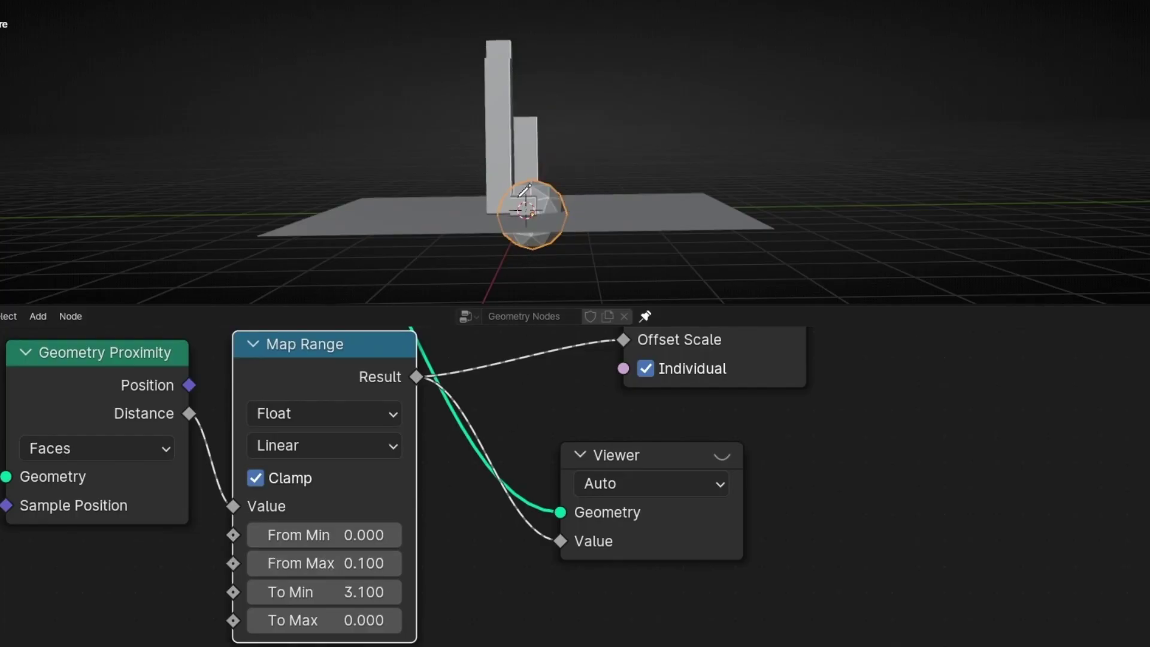
pyautogui.moveTo(530, 266); pyautogui.dragTo(523, 240, button='middle')
pyautogui.scroll(-3, 523, 240)
pyautogui.press('g')
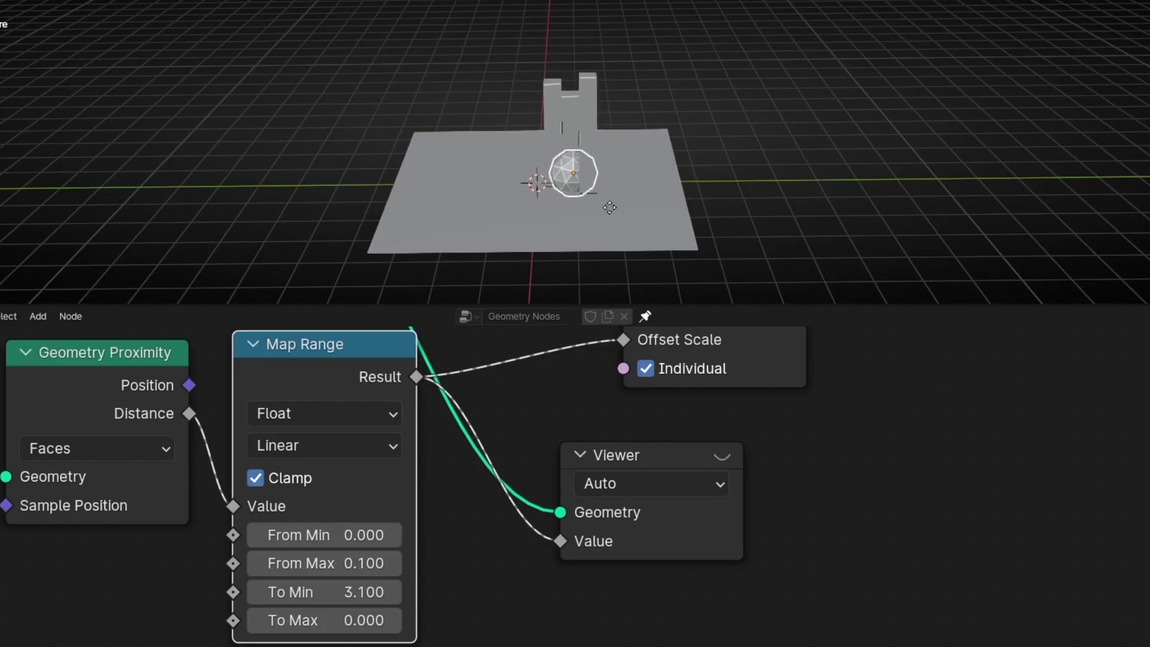
# Set the Map Range From Min to -0.5, From Max to 0.7 and To Min to 1.1, and move the icosphere around the grid.
pyautogui.moveTo(342, 551); pyautogui.dragTo(323, 535)
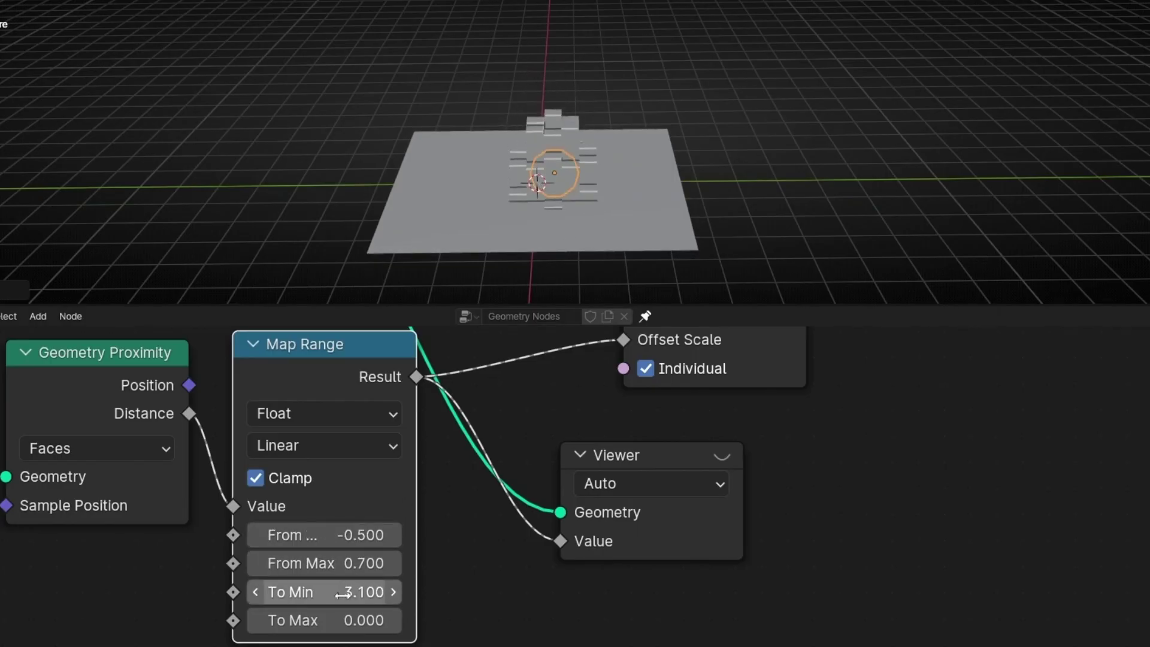
pyautogui.moveTo(343, 594); pyautogui.dragTo(223, 595)
pyautogui.moveTo(563, 239); pyautogui.dragTo(566, 281, button='middle')
pyautogui.press('g')
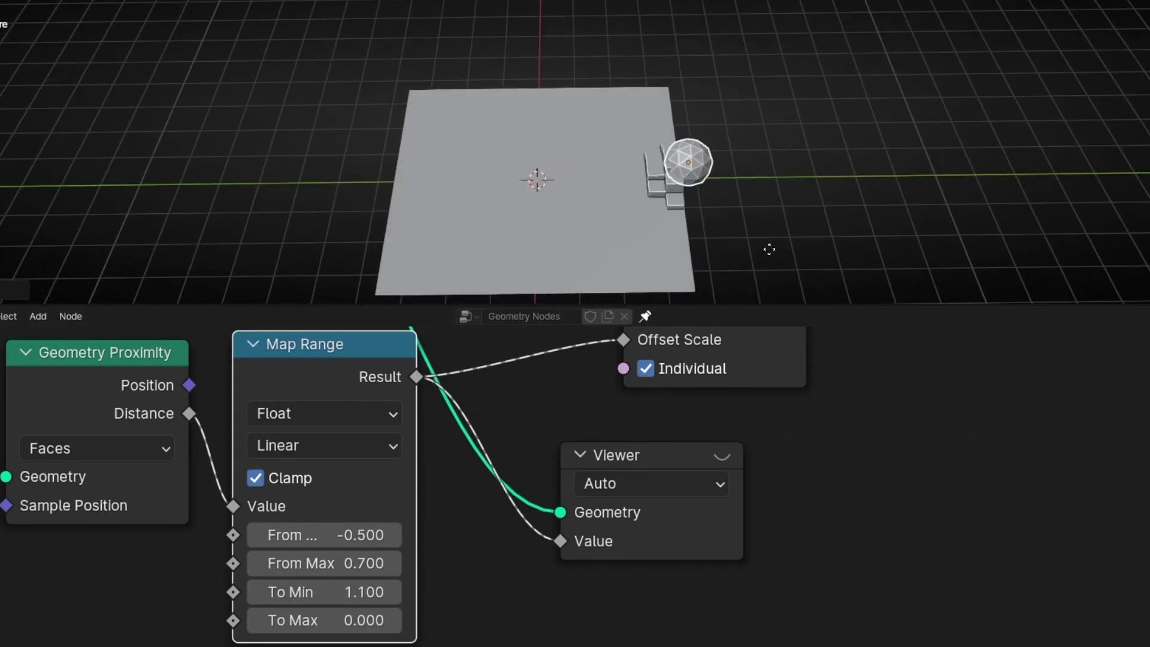
pyautogui.click(581, 235)
pyautogui.moveTo(581, 235); pyautogui.dragTo(581, 177, button='middle')
# Set the Map Range From Max to 3.7 and From Min to 0, and raise the icosphere well above the grid.
pyautogui.moveTo(353, 562); pyautogui.dragTo(533, 562)
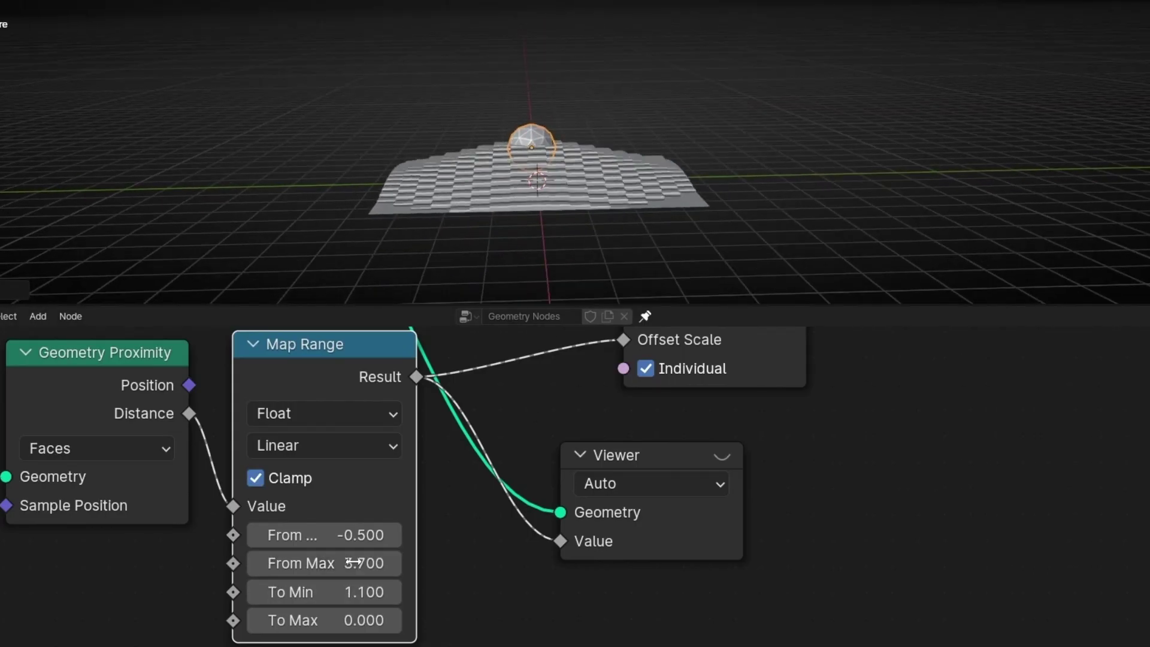
pyautogui.press('BackSpace')
pyautogui.press('g')
pyautogui.click(546, 158)
pyautogui.moveTo(546, 159); pyautogui.dragTo(533, 192, button='middle')
pyautogui.press('g')
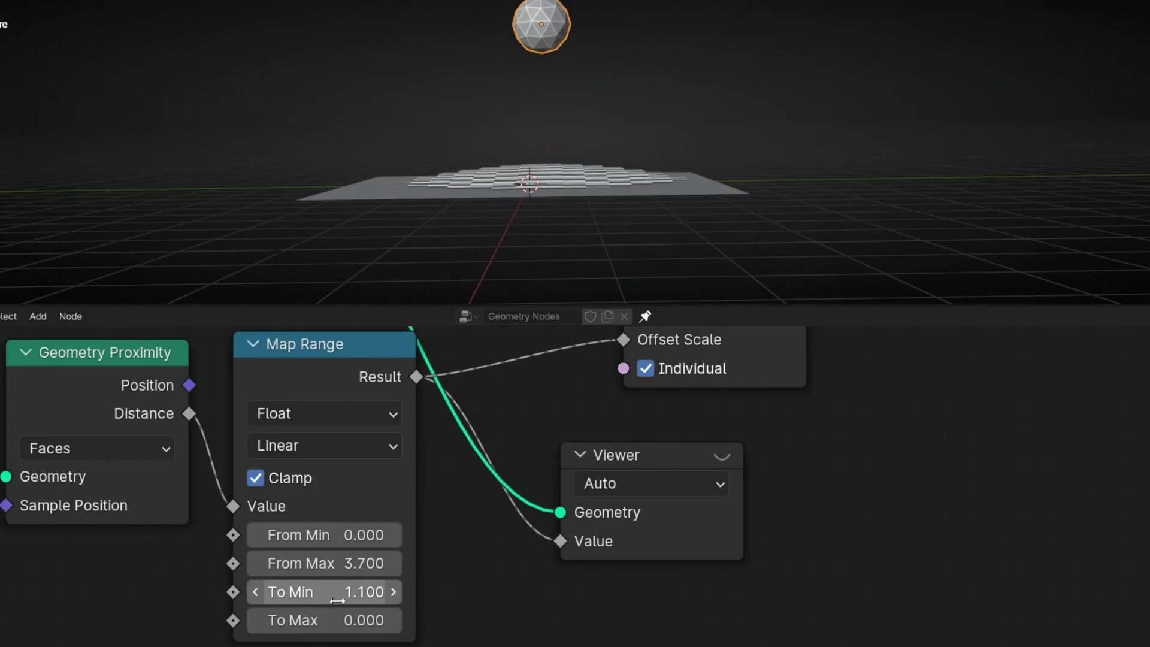
# Set the Map Range To Min to 8.6.
pyautogui.moveTo(323, 596); pyautogui.dragTo(464, 592)
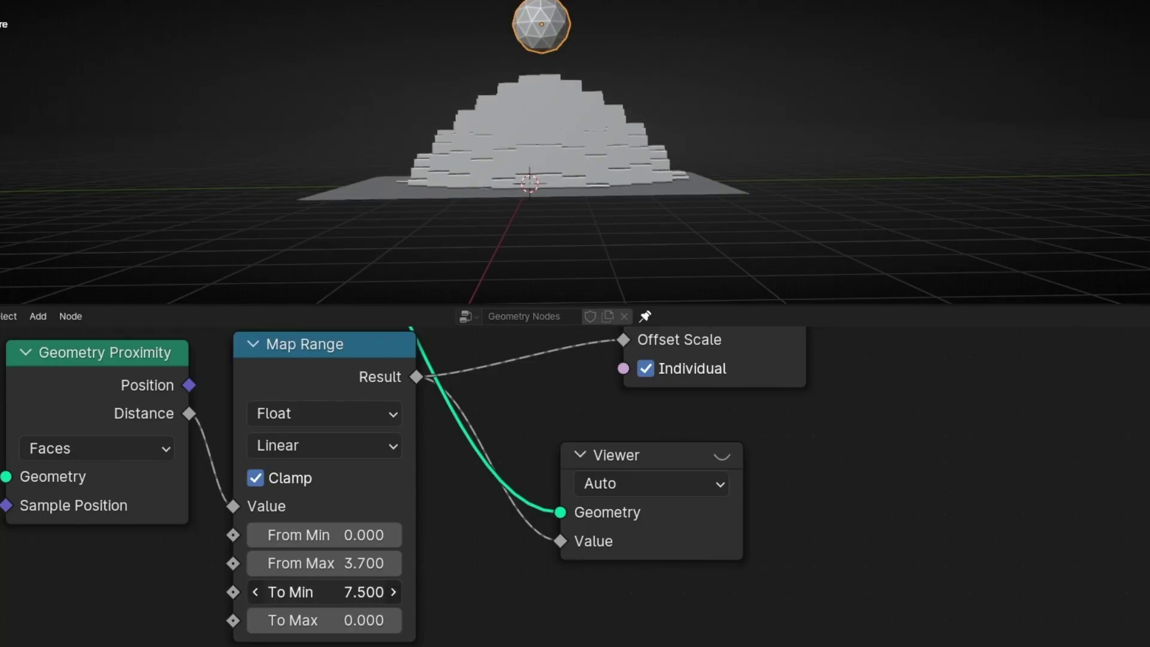
pyautogui.moveTo(429, 242); pyautogui.dragTo(439, 275, button='middle')
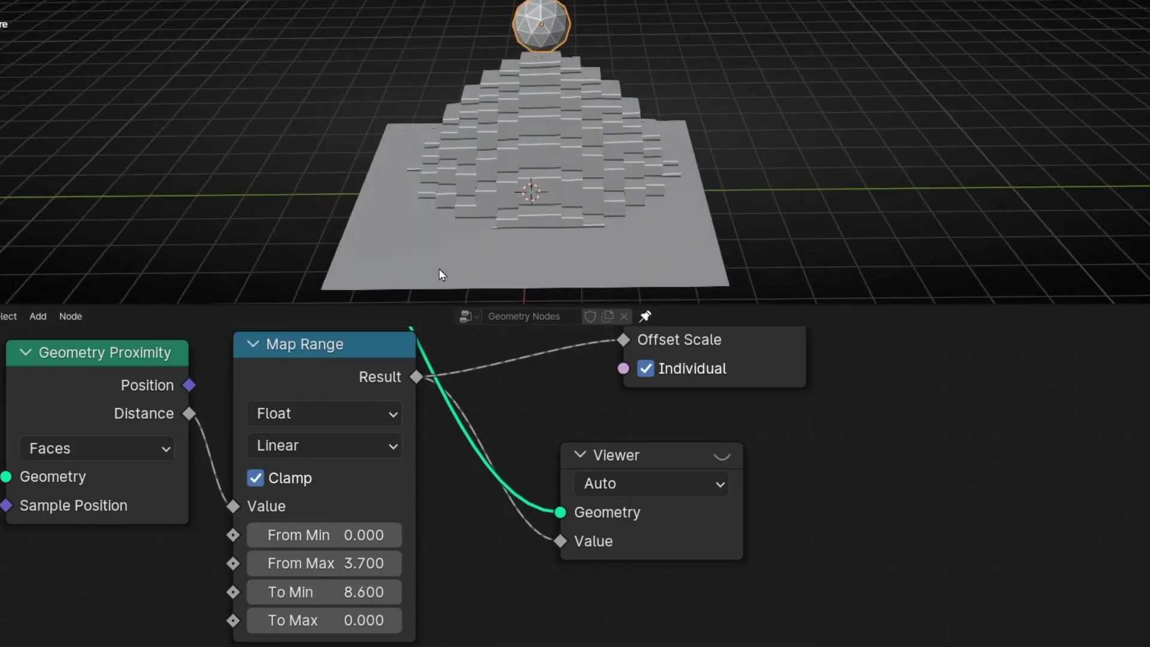
pyautogui.moveTo(495, 124); pyautogui.dragTo(386, 137, button='middle')
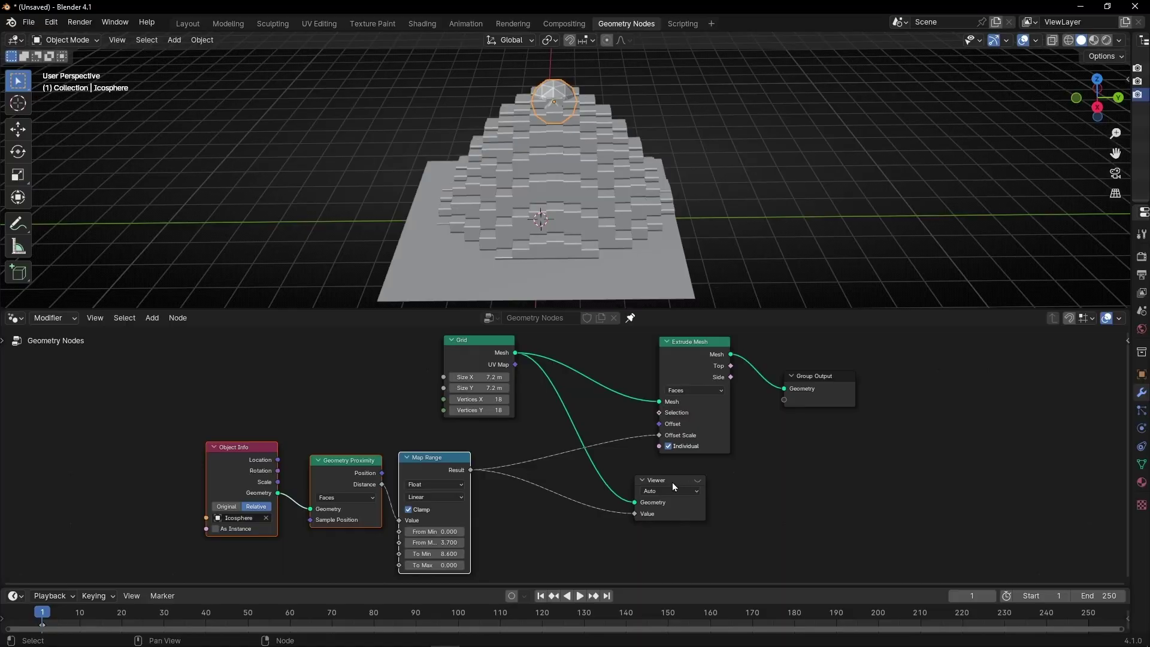
# Move the Viewer node closer to Map Range with its preview active, and reposition the icosphere lower over the grid.
pyautogui.moveTo(672, 483); pyautogui.dragTo(591, 480)
pyautogui.press('g')
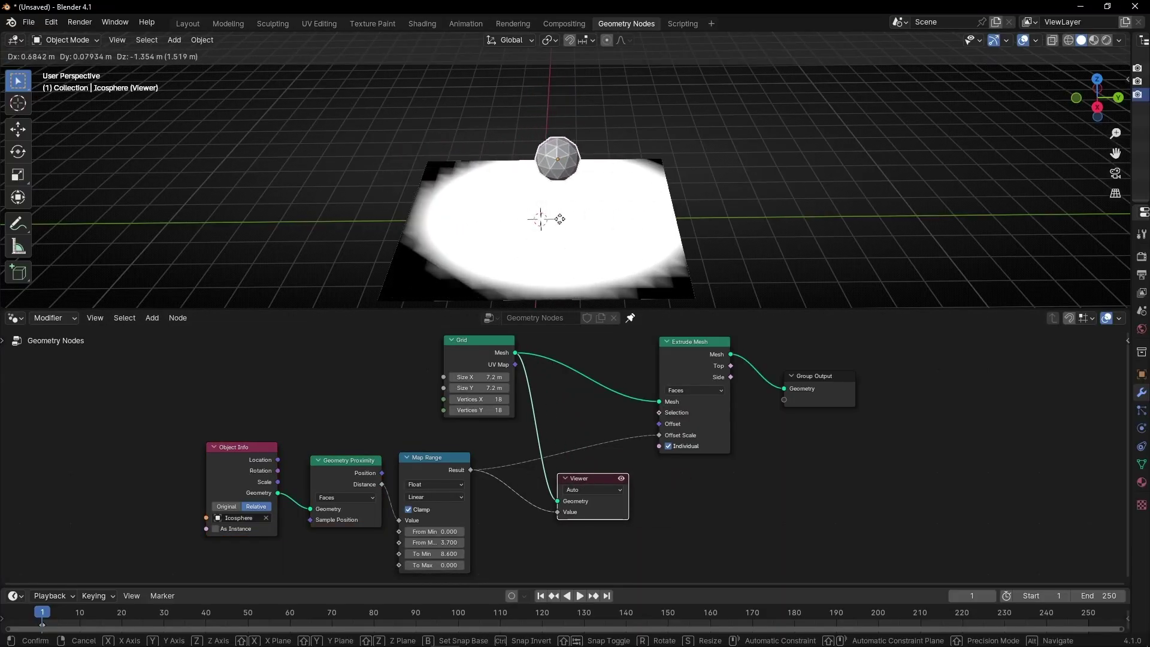
pyautogui.click(517, 218)
# Set the Map Range From Min to -6.2 and From Max to 2, and turn off the Viewer preview.
pyautogui.scroll(1, 509, 487)
pyautogui.moveTo(479, 536); pyautogui.dragTo(544, 488, button='middle')
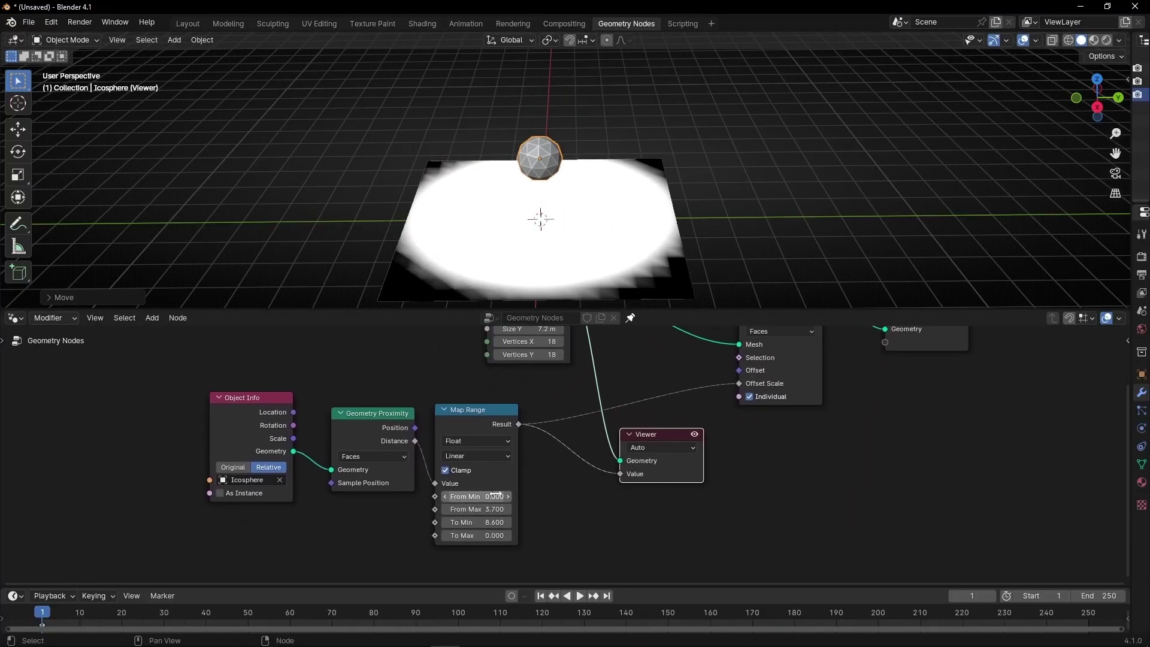
pyautogui.moveTo(492, 498); pyautogui.dragTo(459, 509)
pyautogui.click(694, 435)
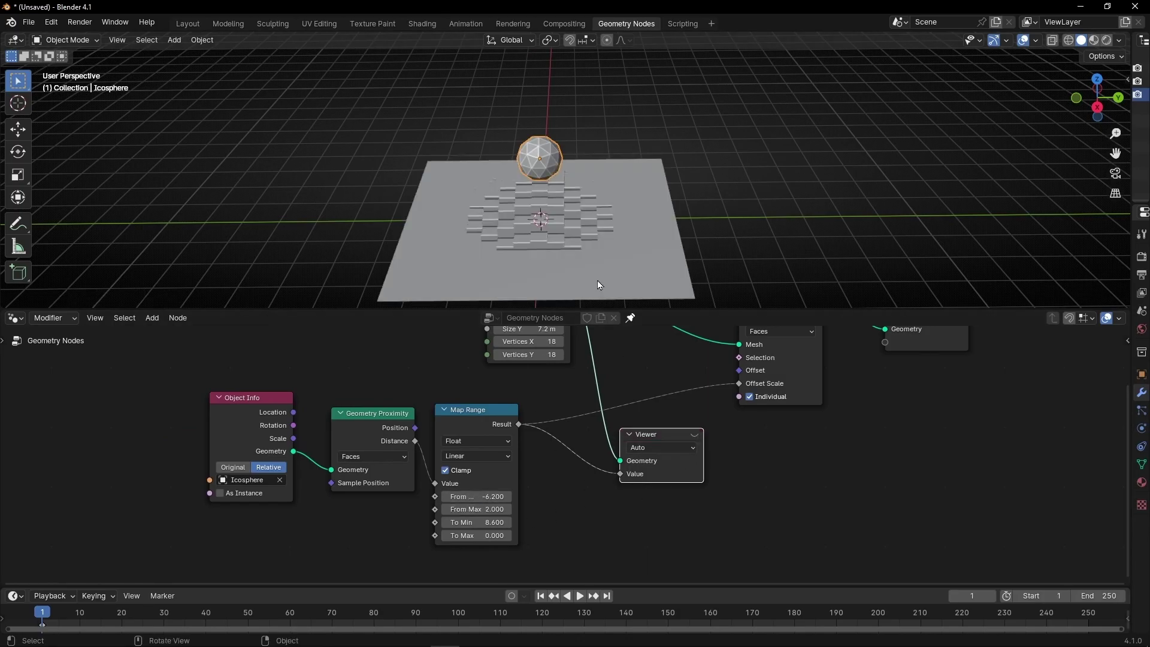